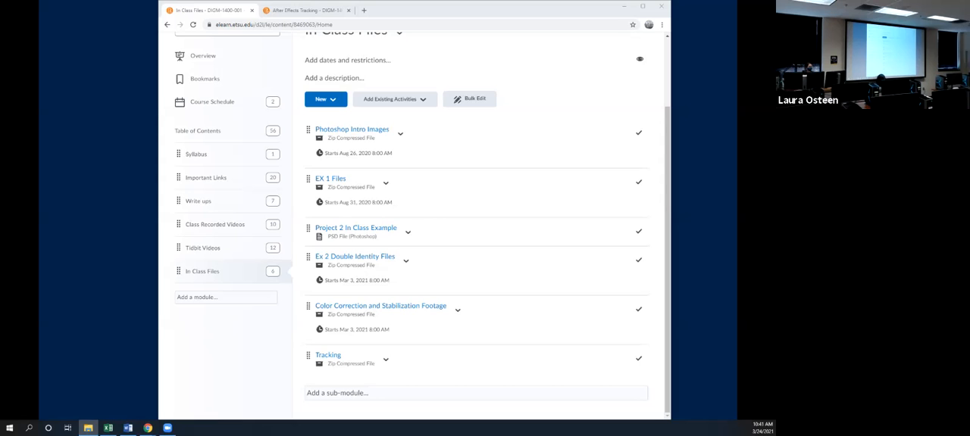
Move the browser window out of the way and start a new After Effects project
drag(493, 10, 776, 16)
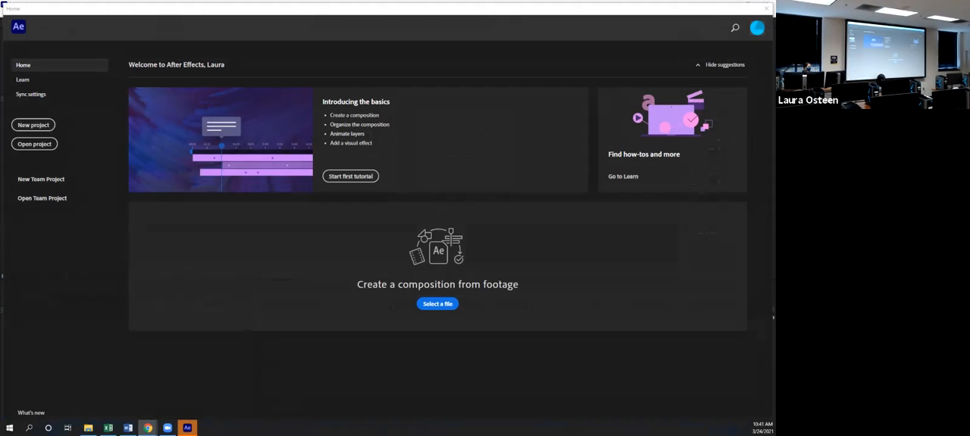
click(34, 124)
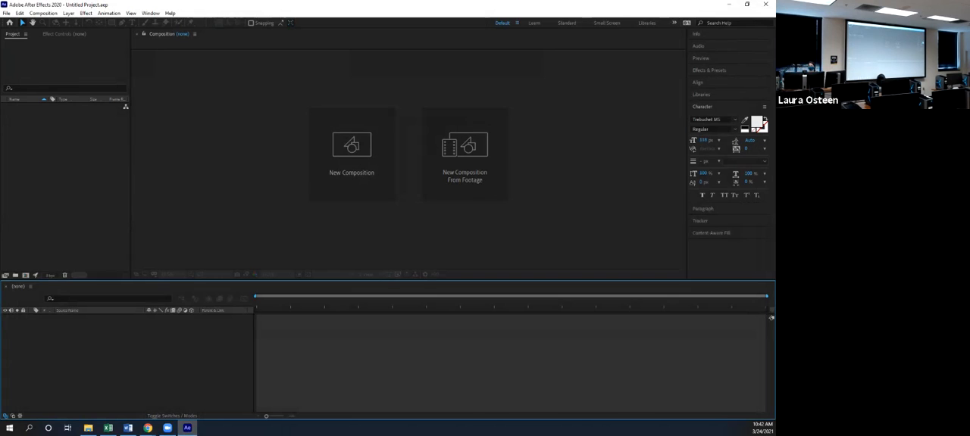
key(ctrl+n)
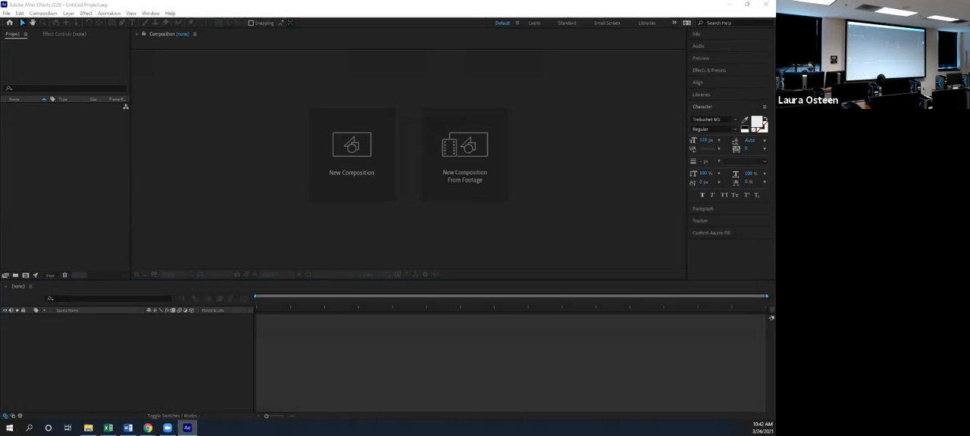
Review the After Effects Tracking notes in the browser, covering 3D motion from camera motion
drag(775, 68, 468, 16)
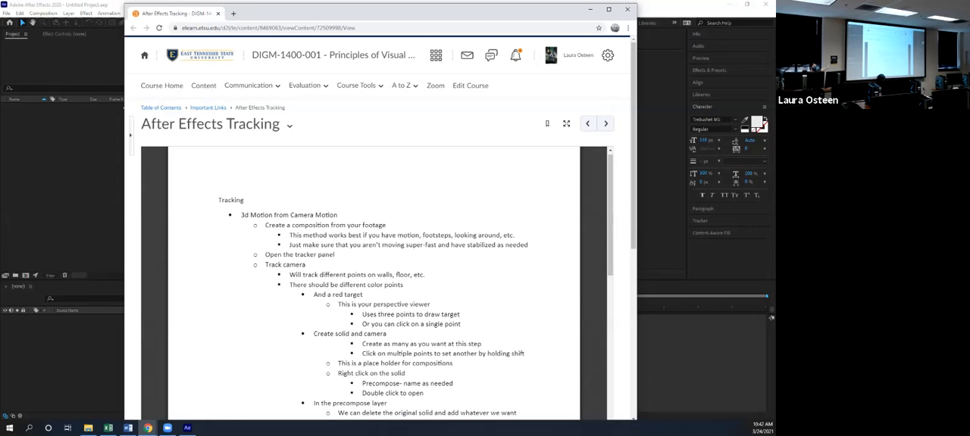
scroll(374, 284, down, 15)
scroll(425, 300, up, 15)
drag(371, 14, 775, 15)
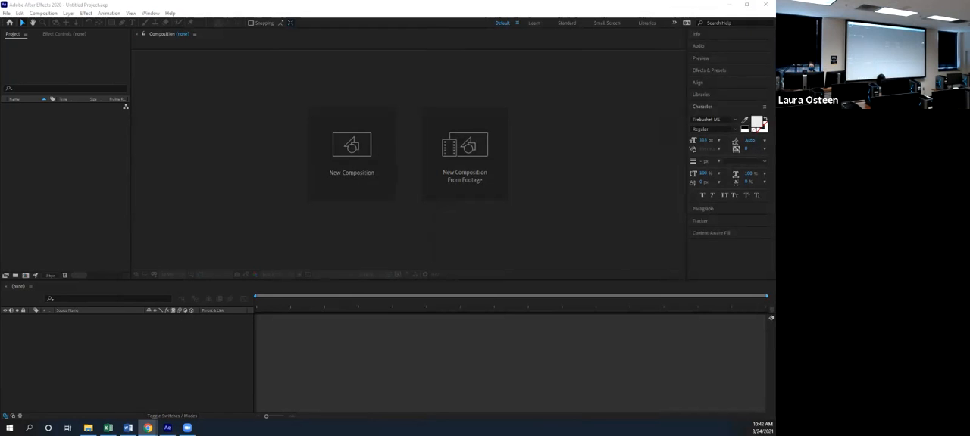
Import all the videos and images from the Tracking folder into the project
drag(969, 4, 661, 65)
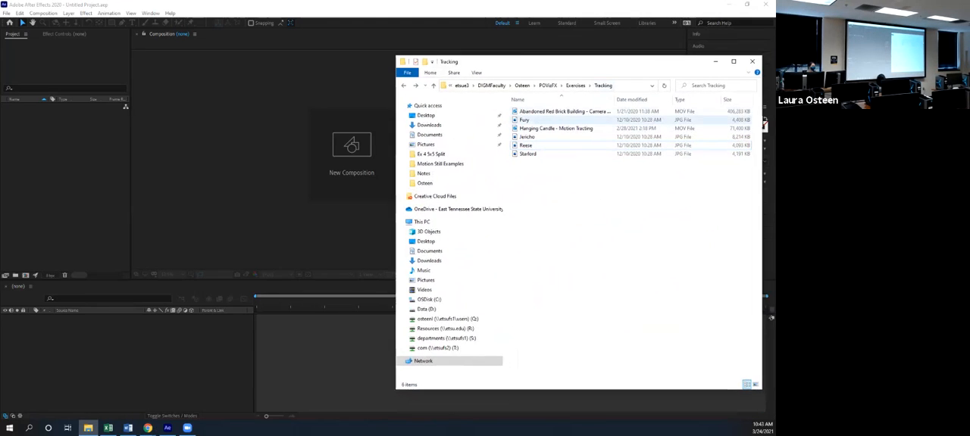
click(565, 112)
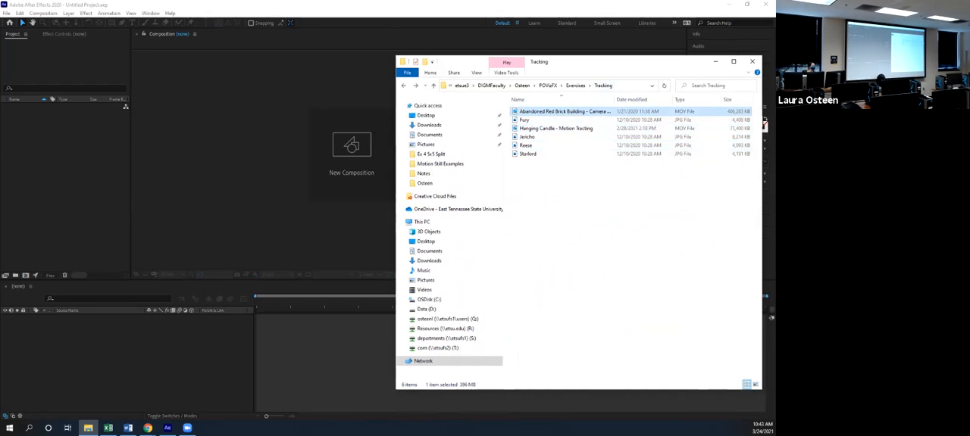
key(Down)
key(Down)
key(Down)
key(Down)
key(Down)
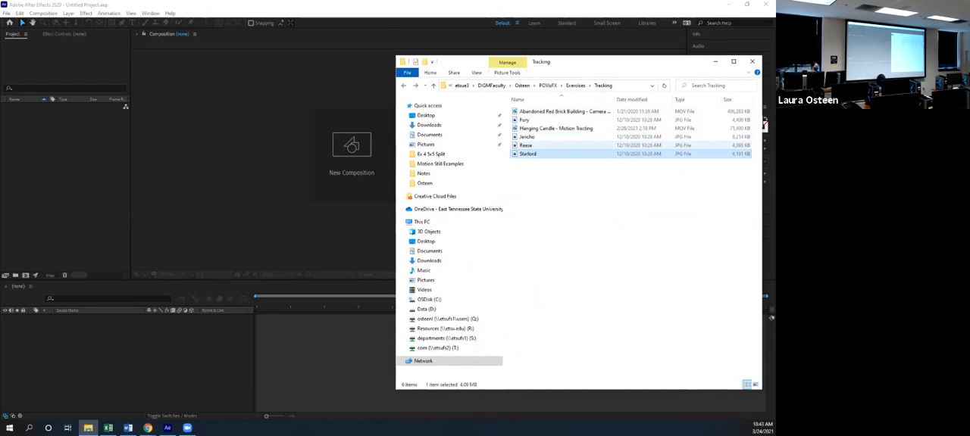
key(Up)
key(Up)
key(Up)
key(Up)
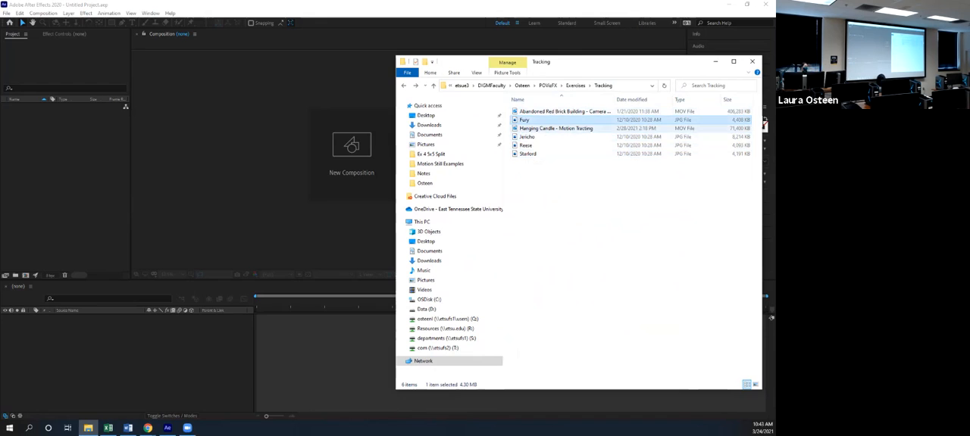
drag(561, 179, 47, 198)
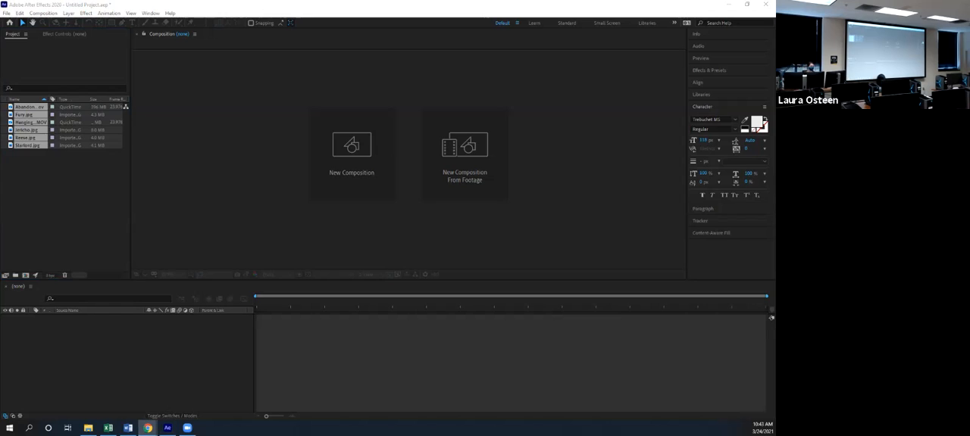
Create a composition from the Abandoned Red Brick Building - Camera Track footage and view it at 50%
click(171, 372)
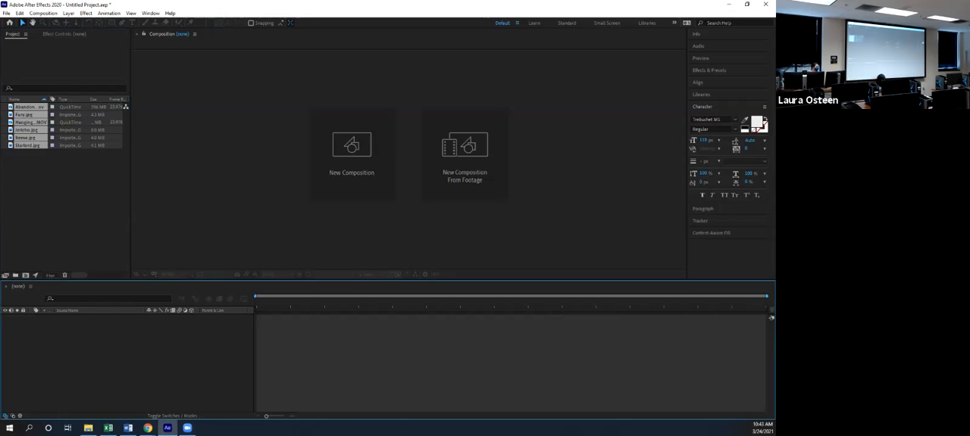
click(63, 205)
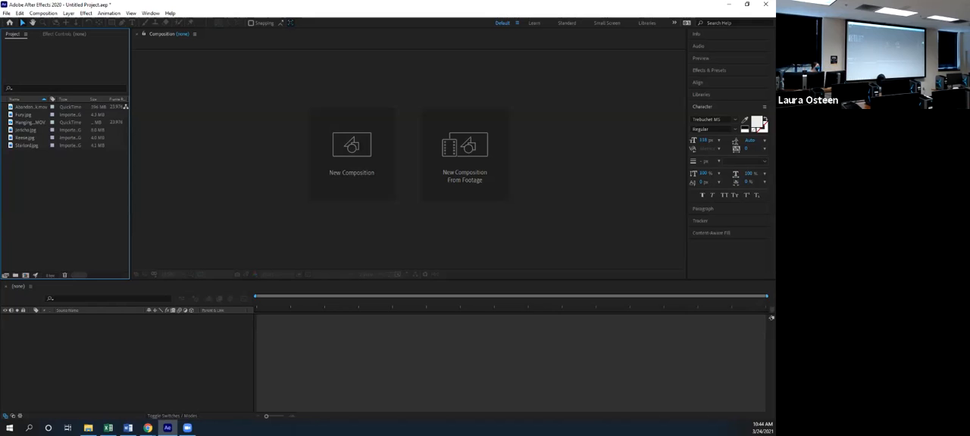
click(30, 107)
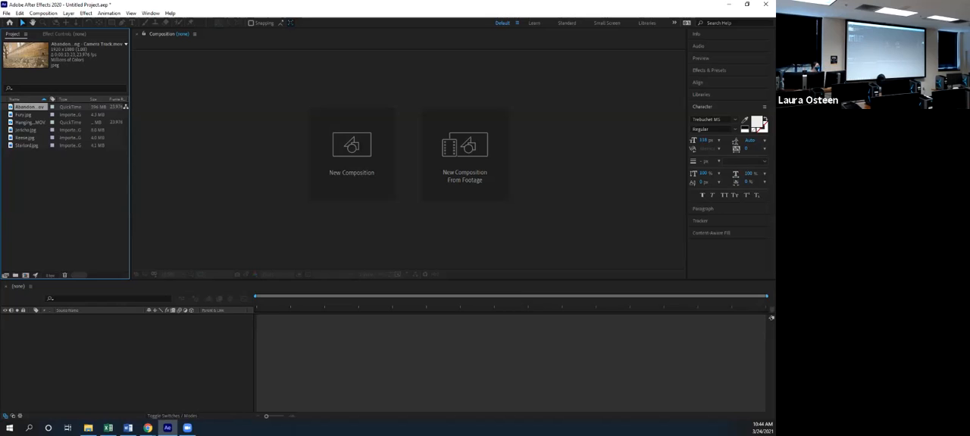
drag(31, 107, 89, 353)
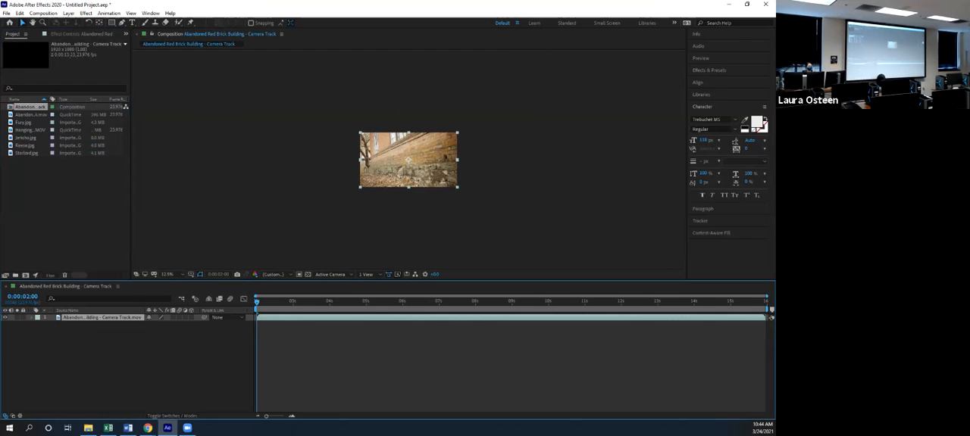
scroll(408, 160, up, 3)
scroll(408, 160, down, 2)
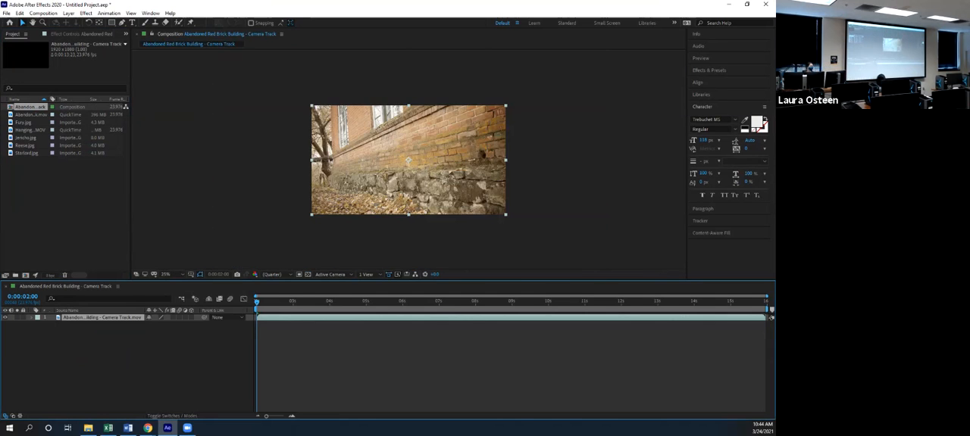
scroll(408, 160, up, 2)
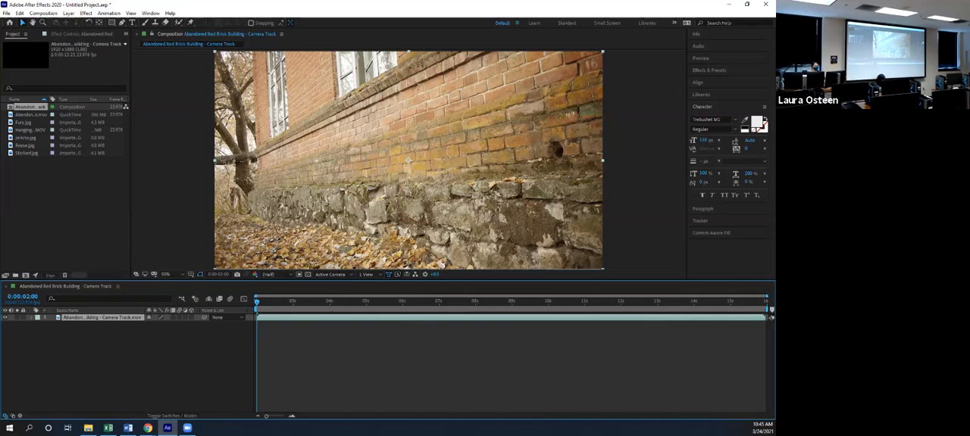
Play back the brick building footage and return the playhead to the start of the composition
key(space)
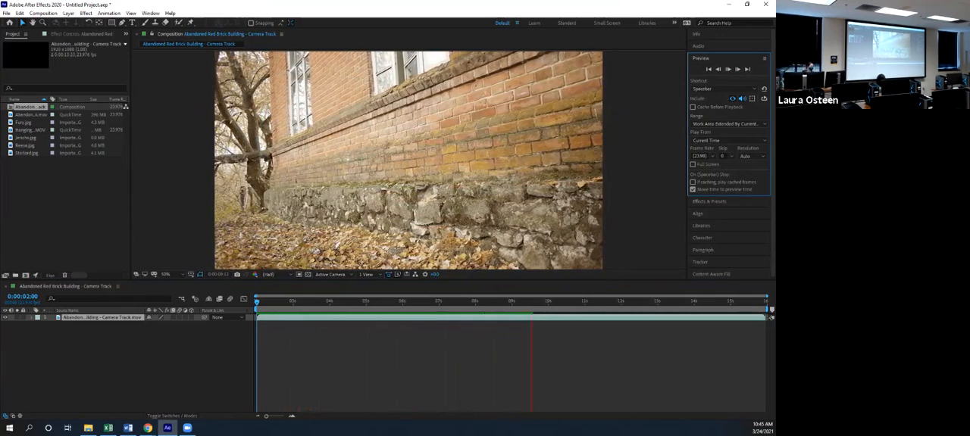
drag(386, 301, 256, 301)
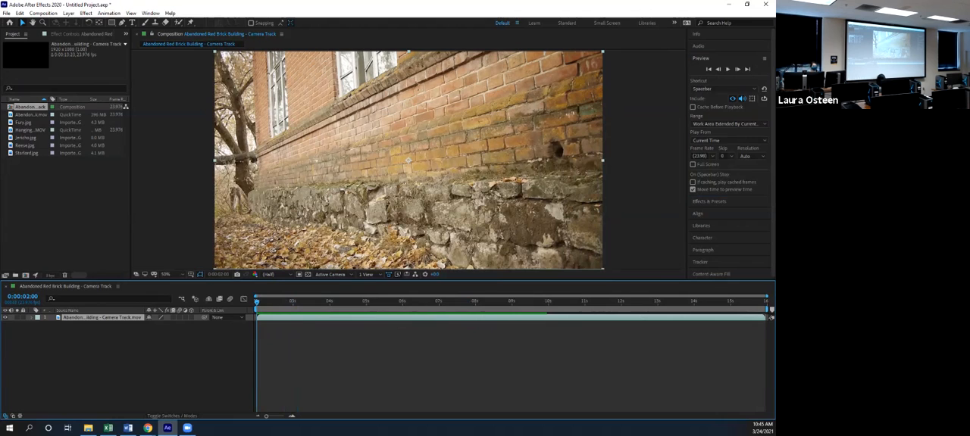
key(Return)
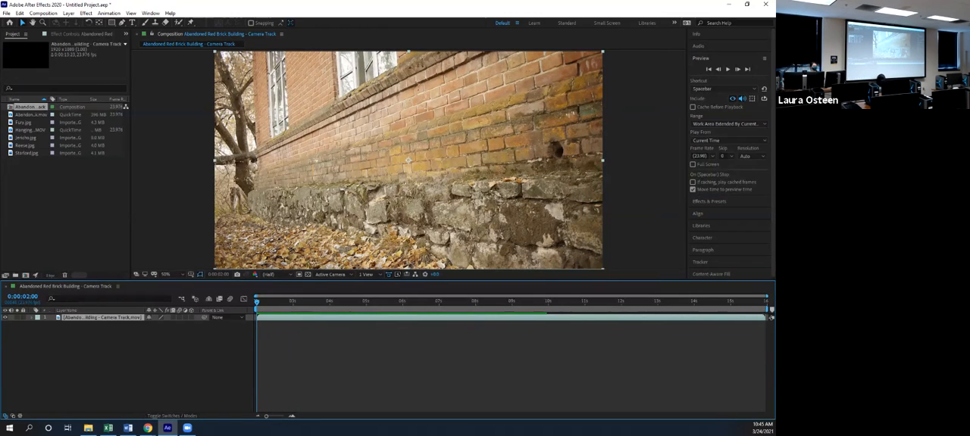
click(701, 58)
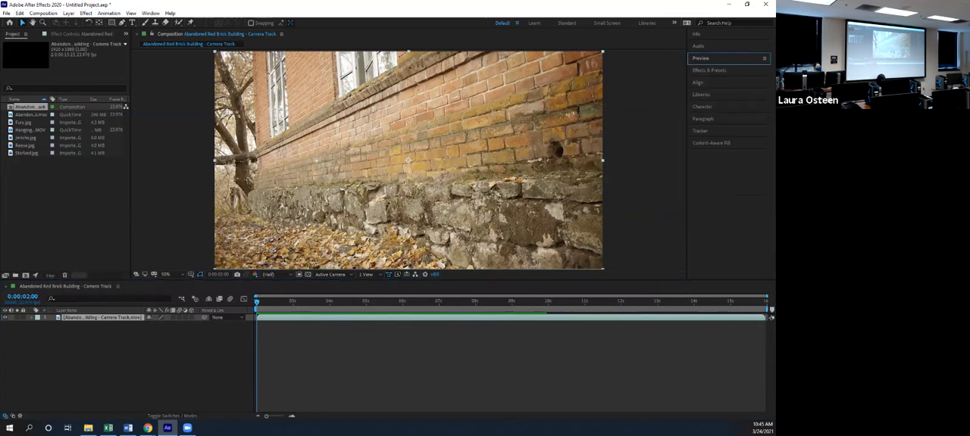
Run Track Camera on the Abandoned Red Brick Building footage layer
click(700, 131)
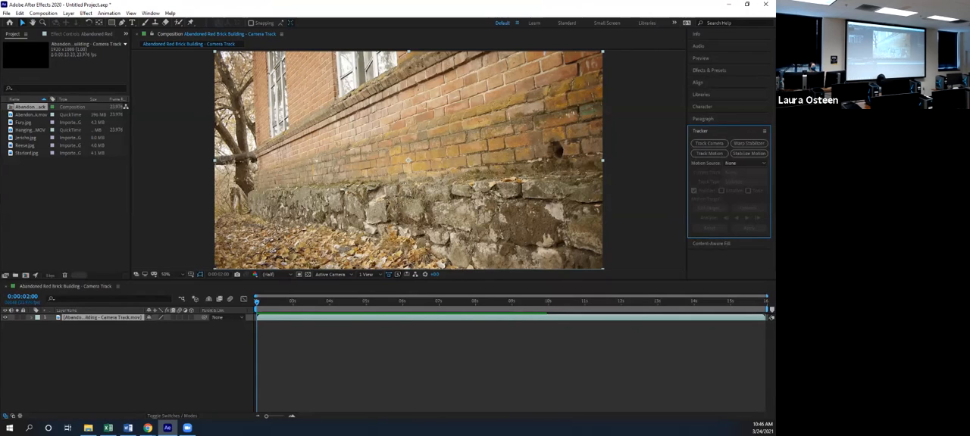
click(102, 318)
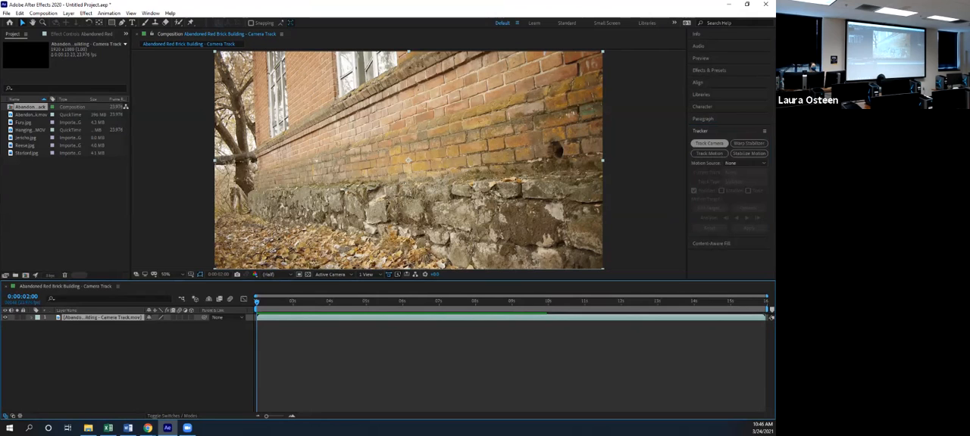
click(709, 143)
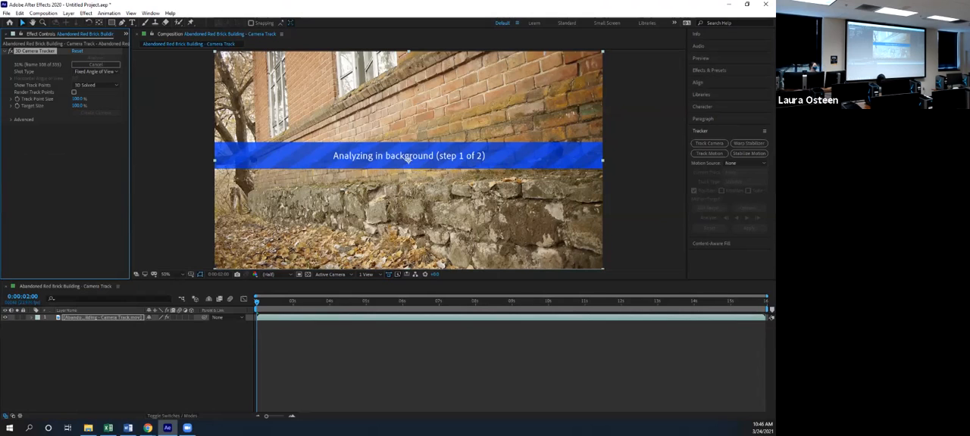
Check the 3D Camera Tracker's Shot Type and Show Track Points options, keeping Fixed Angle of View and 3D Solved
click(96, 72)
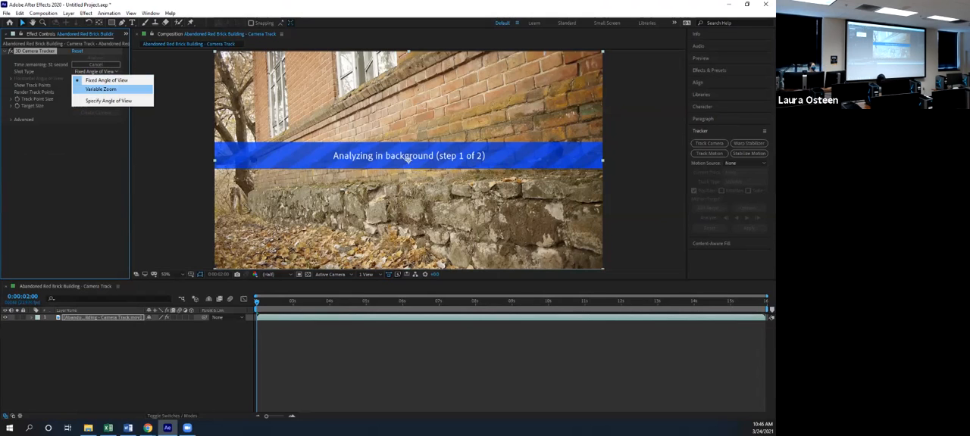
click(97, 155)
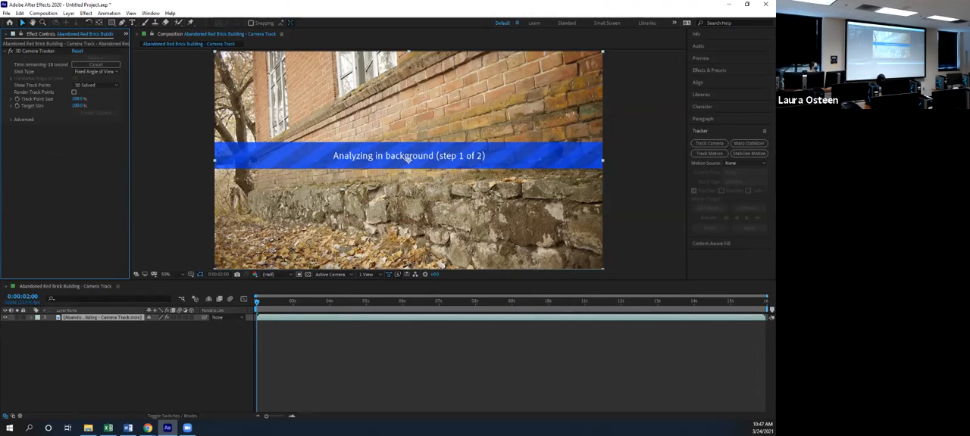
click(96, 85)
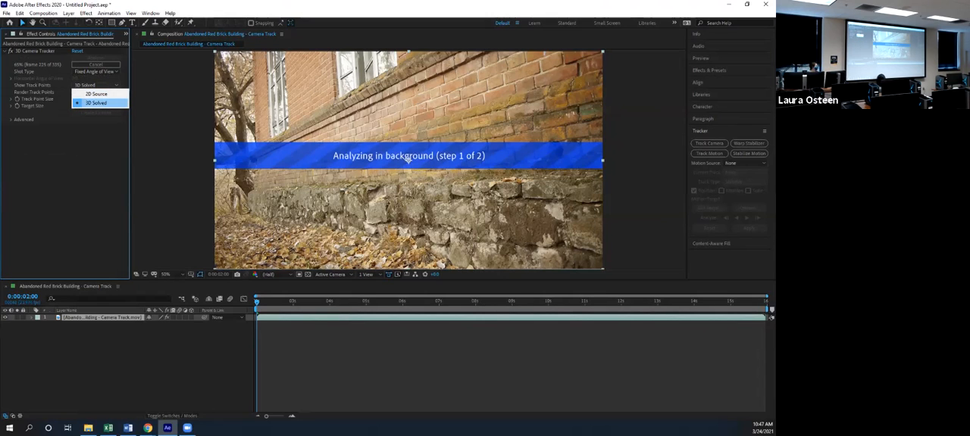
click(97, 102)
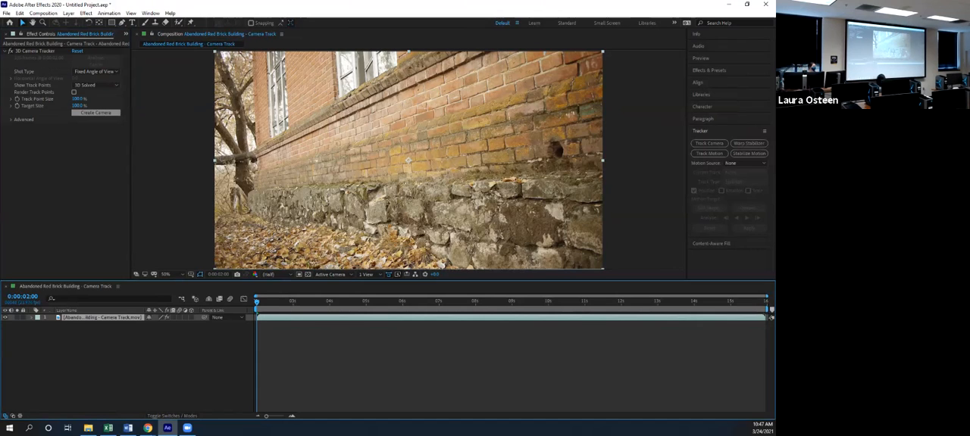
Create the tracker camera and a solid from the track points around the hole in the brick wall
click(96, 112)
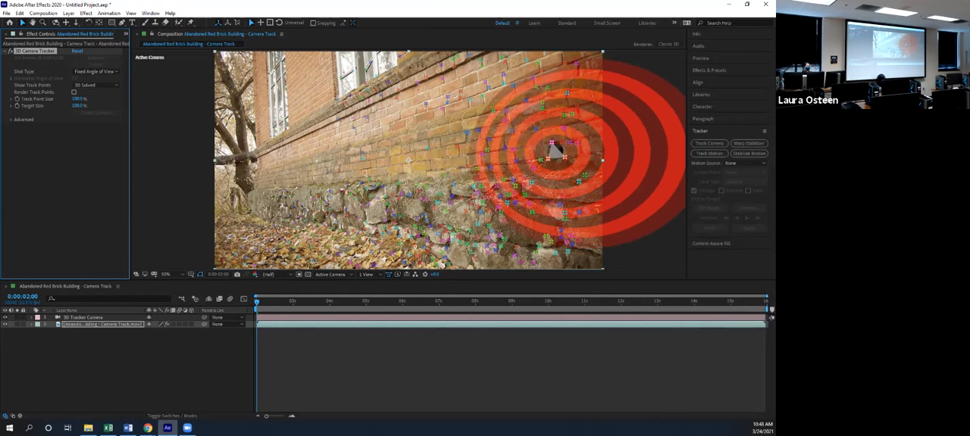
click(557, 150)
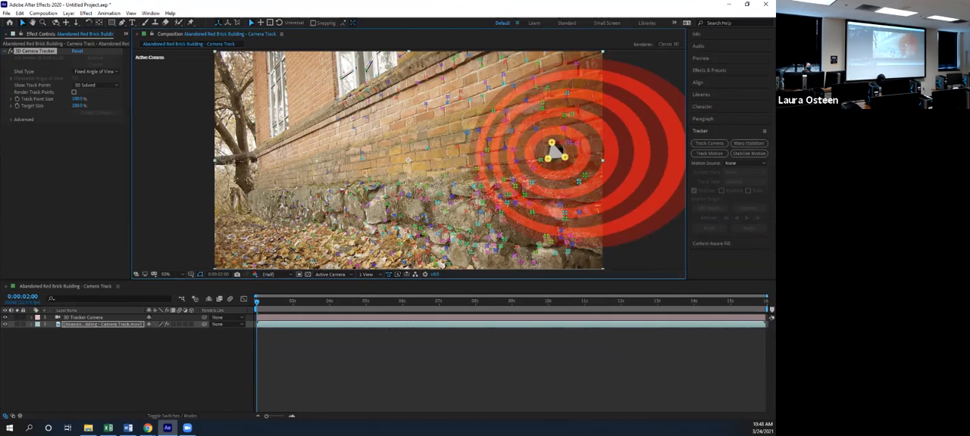
right_click(555, 151)
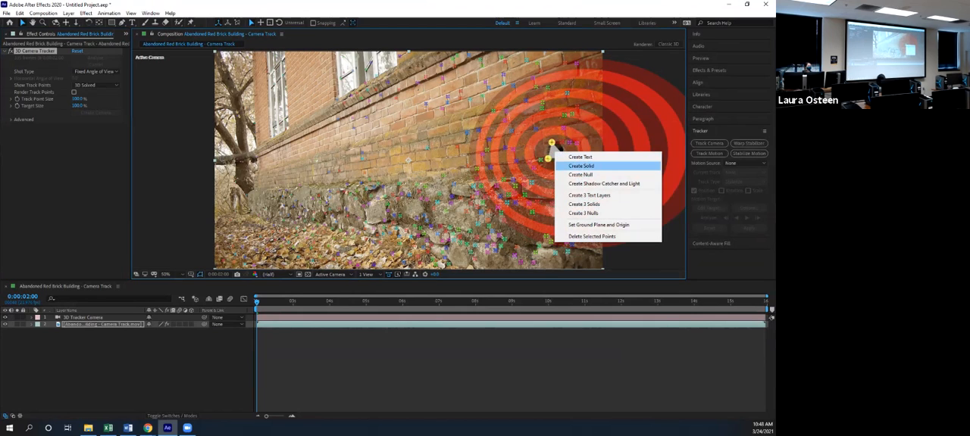
click(582, 166)
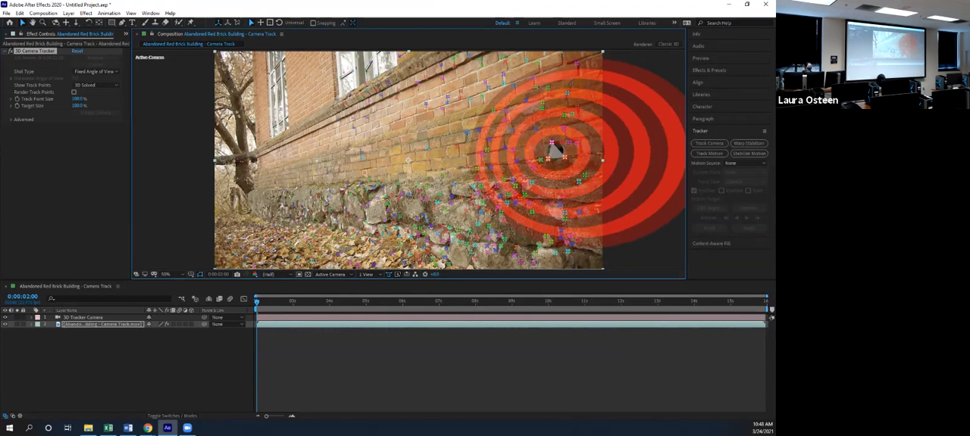
right_click(553, 143)
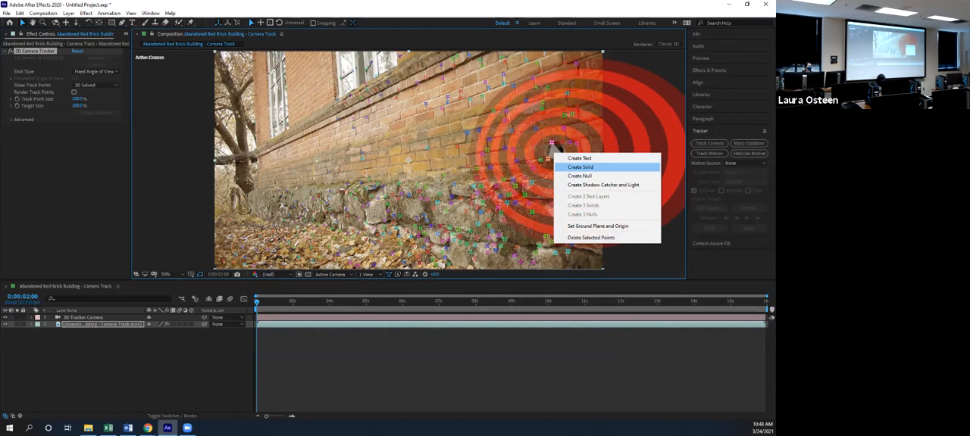
click(580, 167)
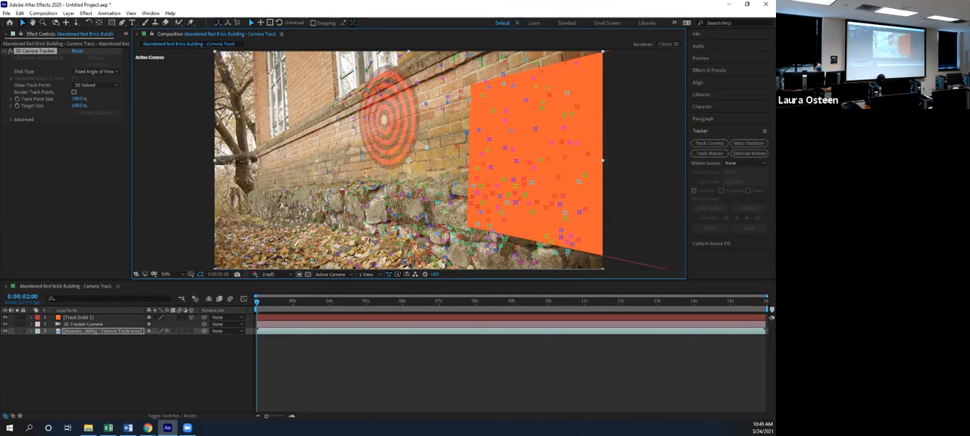
Create a solid from the track points on the upper brick wall beside the orange solid
right_click(381, 120)
key(Escape)
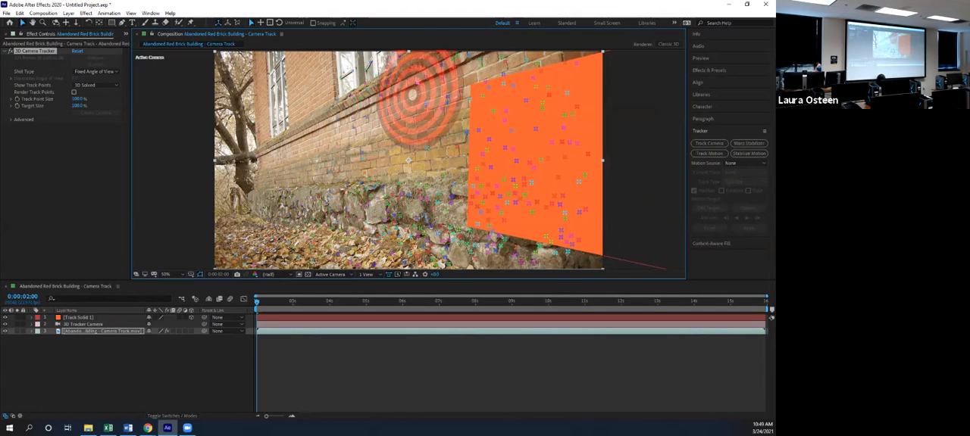
right_click(430, 98)
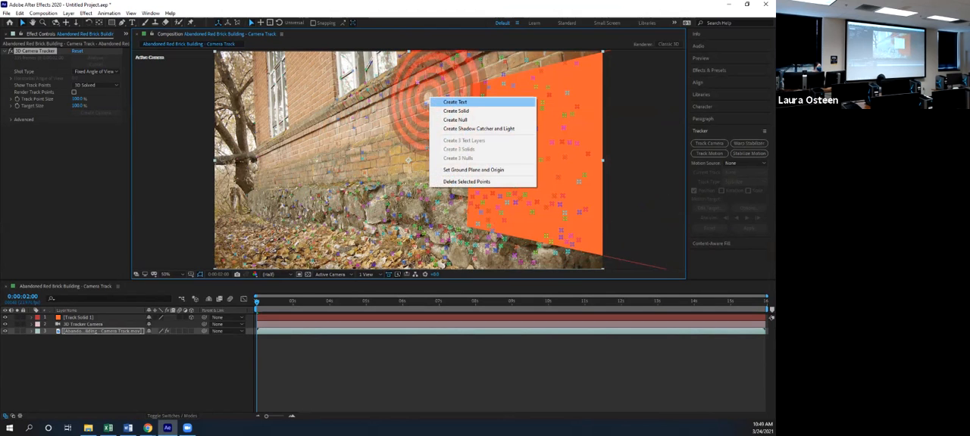
click(455, 110)
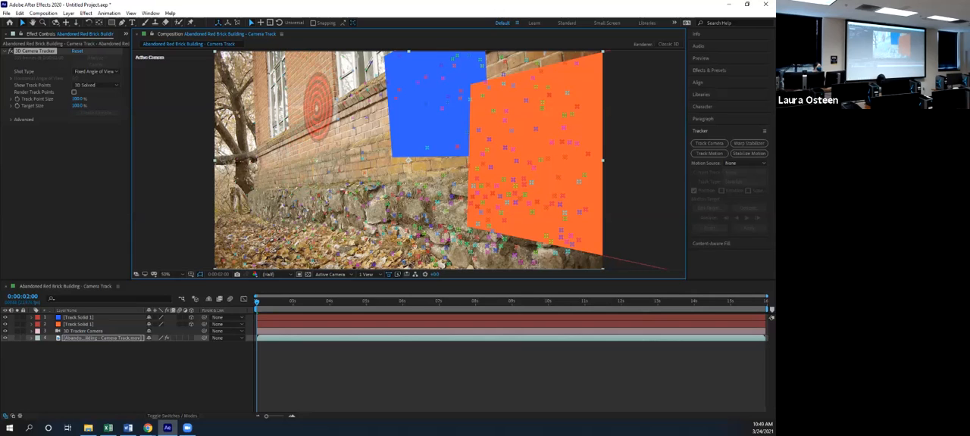
Create another solid from the track points on the far section of the brick wall between the windows
right_click(318, 106)
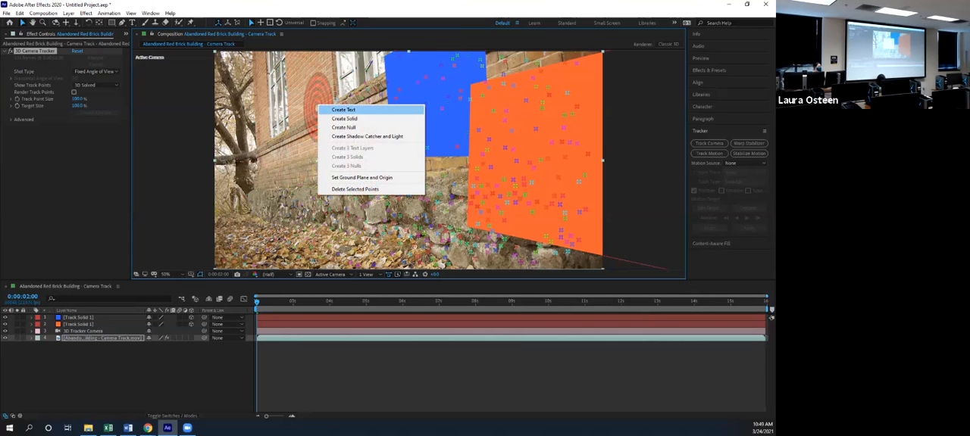
click(344, 118)
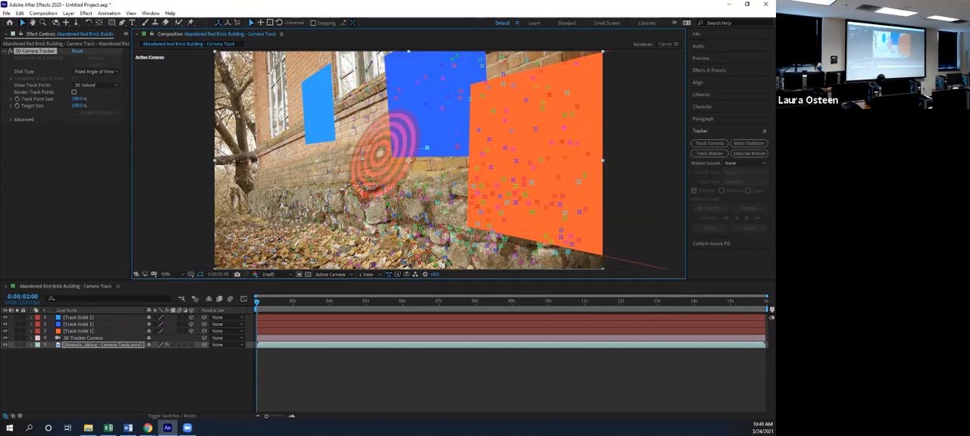
right_click(358, 121)
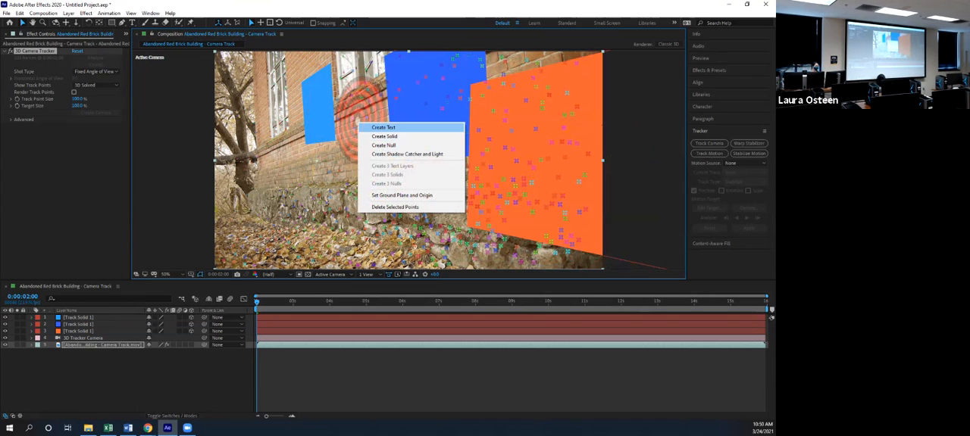
click(341, 157)
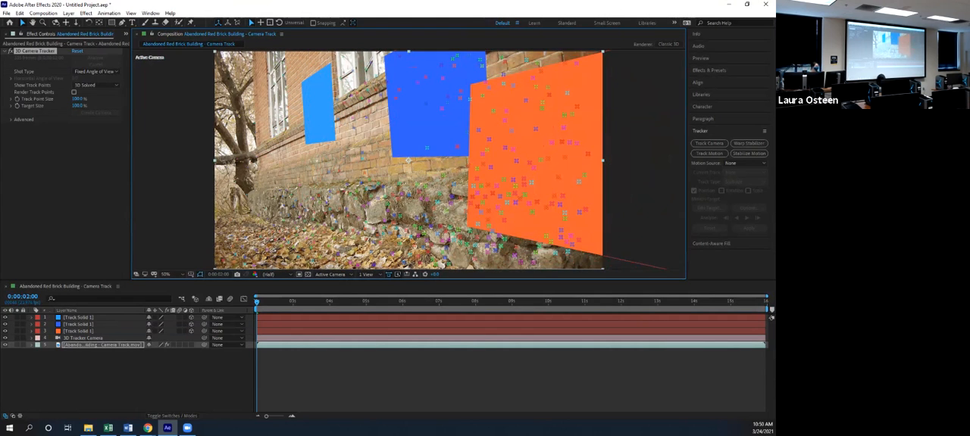
Pre-compose the orange track solid as RightTrack, leaving all attributes in the camera track composition
click(79, 331)
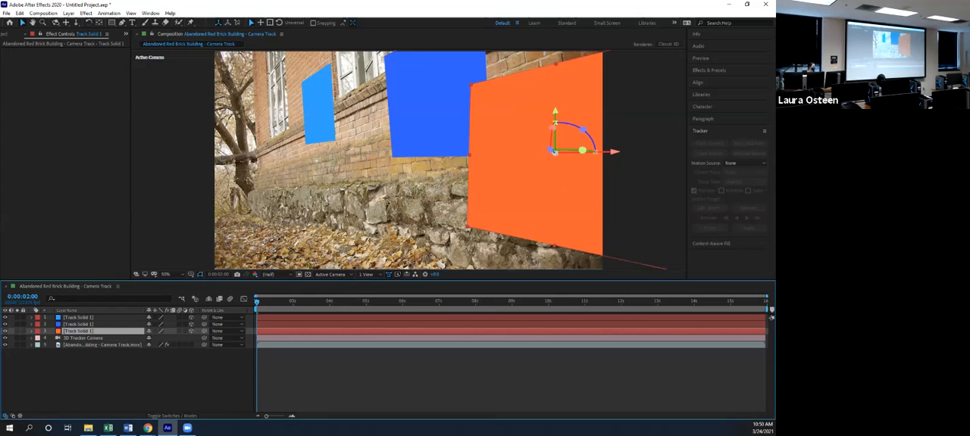
right_click(76, 332)
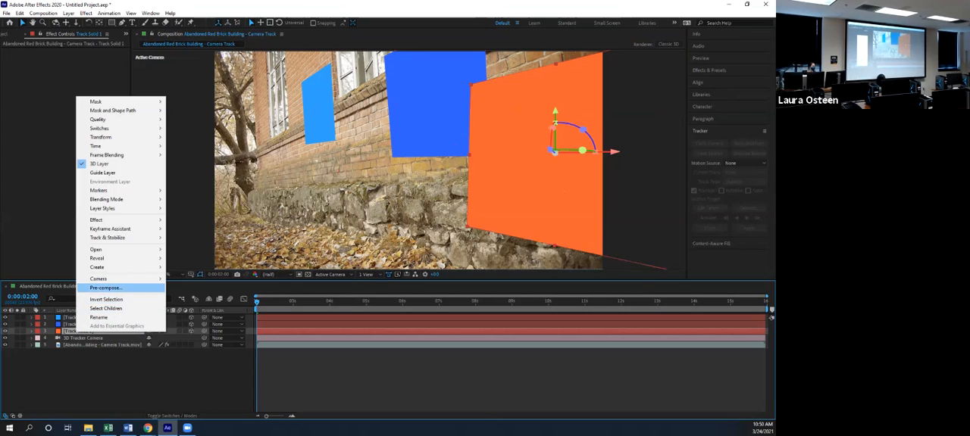
click(106, 288)
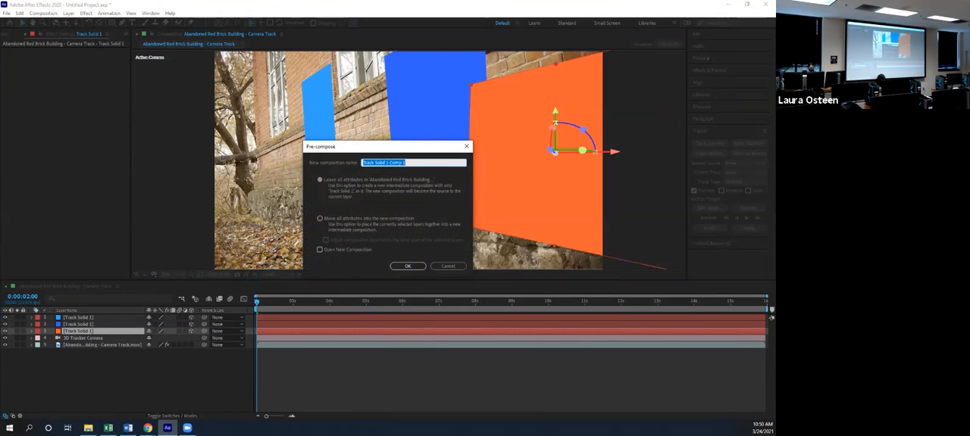
text(RightSol)
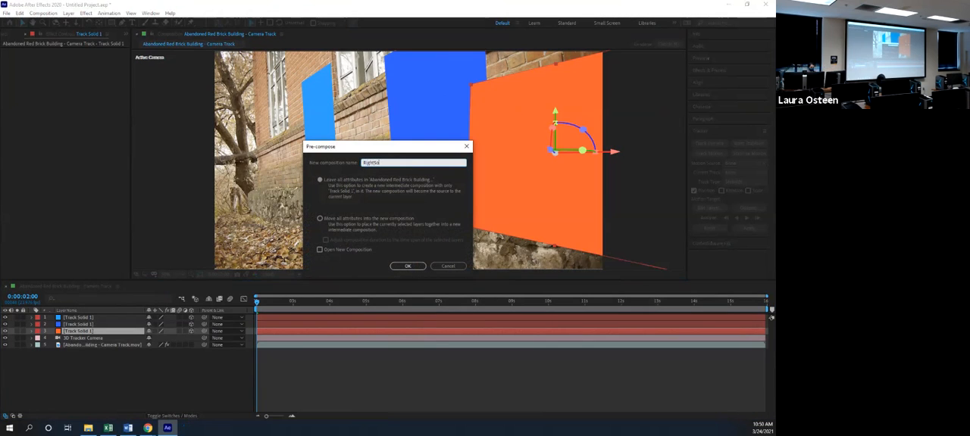
text(i)
text(Track)
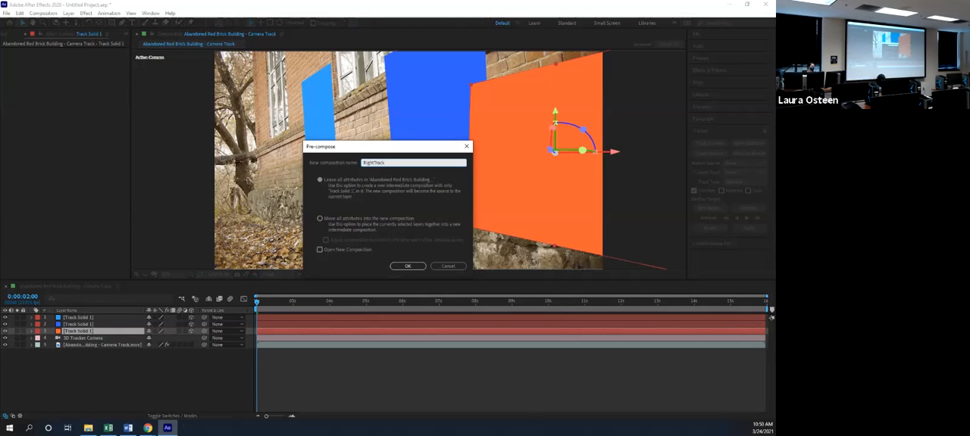
click(408, 266)
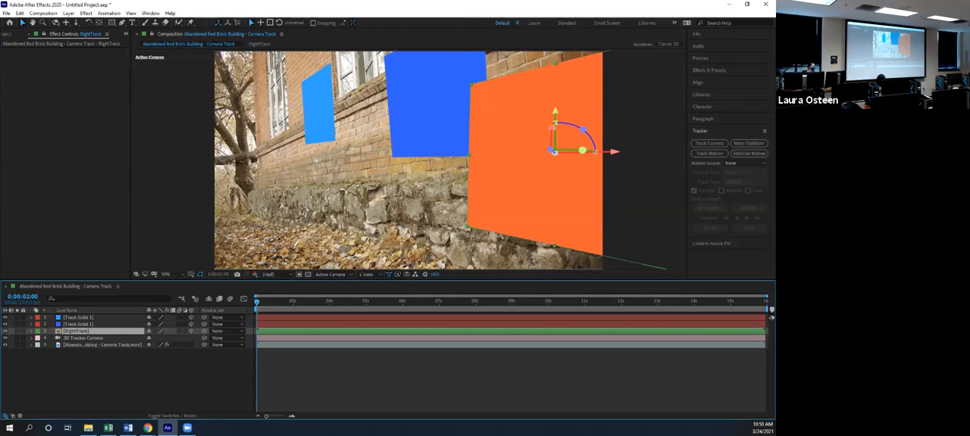
Open the RightTrack composition and delete the orange solid inside it
double_click(76, 331)
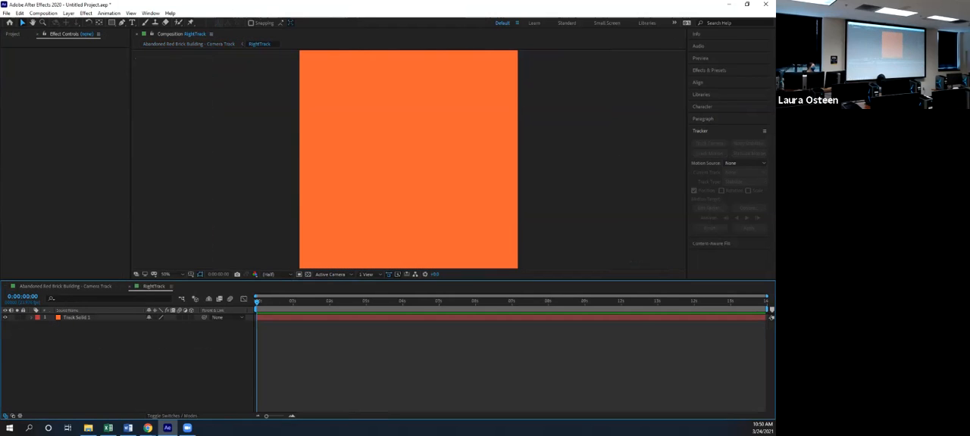
click(77, 318)
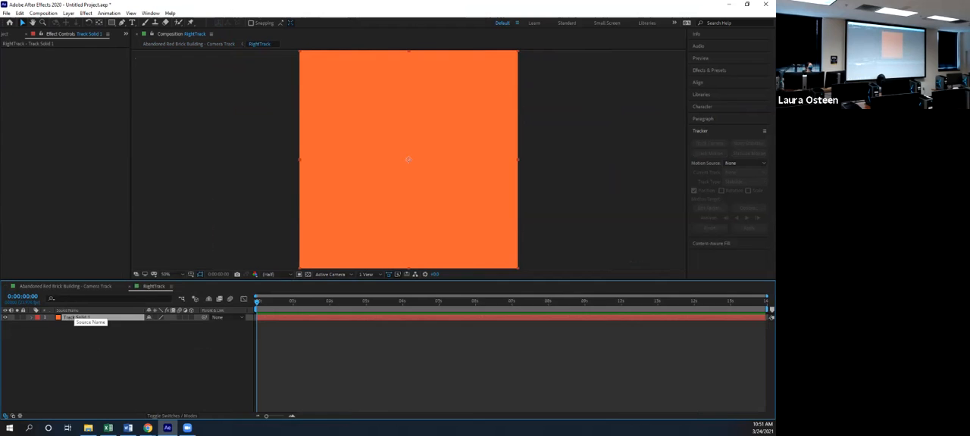
key(Delete)
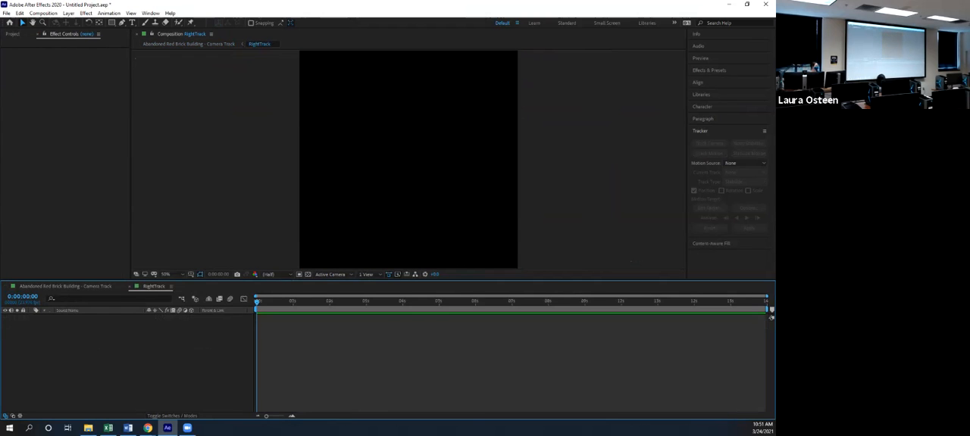
Add the Reese.jpg image from the project to the empty RightTrack composition
click(13, 34)
click(65, 208)
click(24, 123)
drag(24, 123, 69, 333)
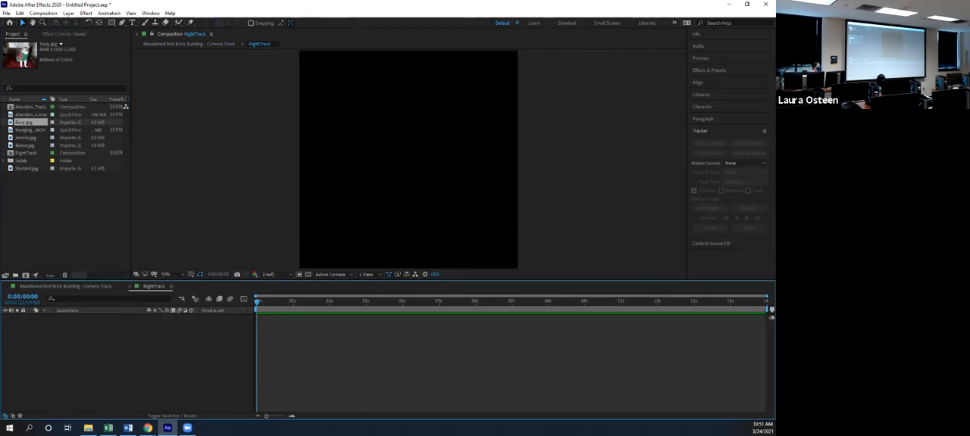
click(26, 145)
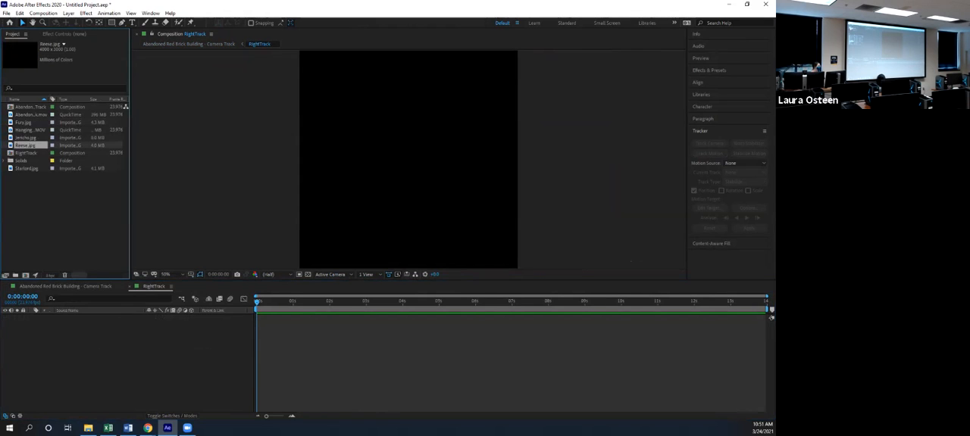
drag(26, 145, 76, 330)
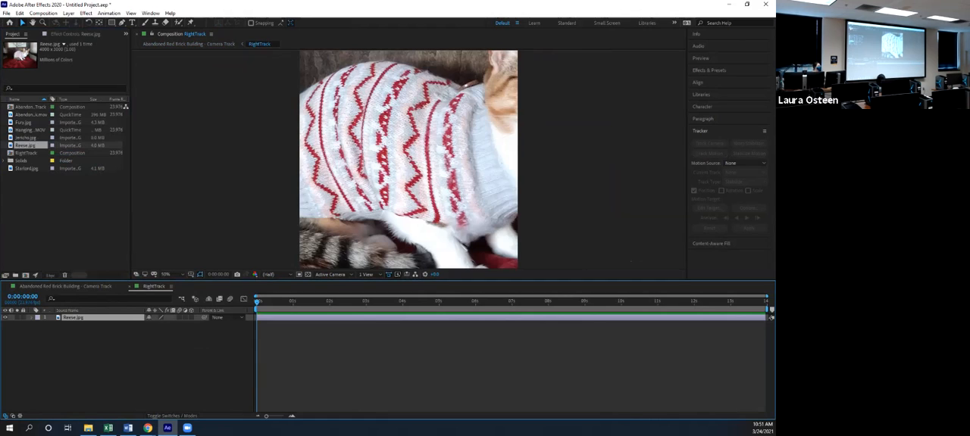
In the camera track composition, scale the RightTrack layer down to about 38%
click(66, 286)
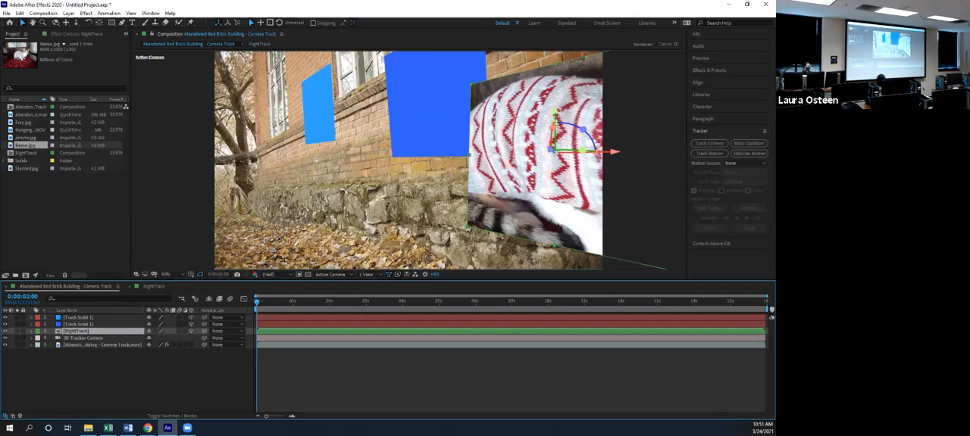
click(154, 287)
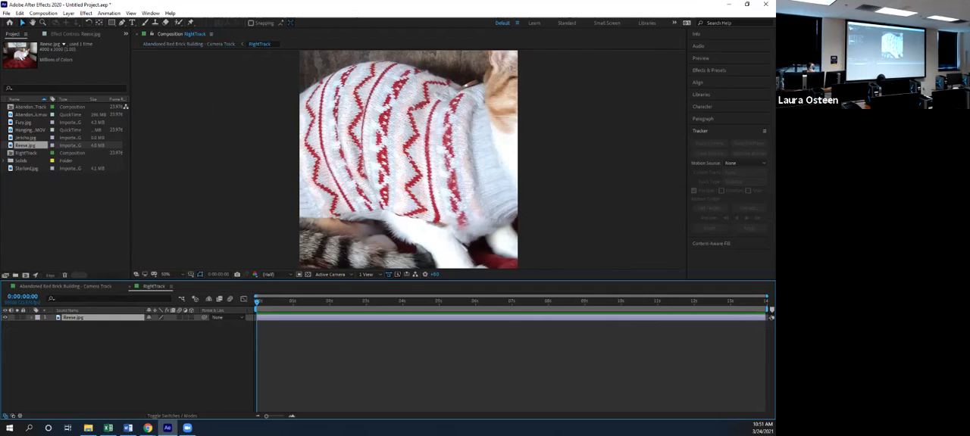
click(65, 287)
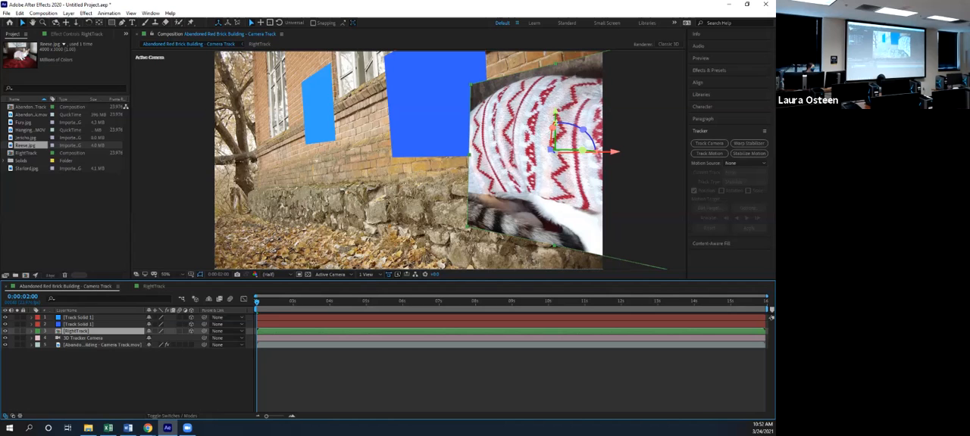
click(31, 331)
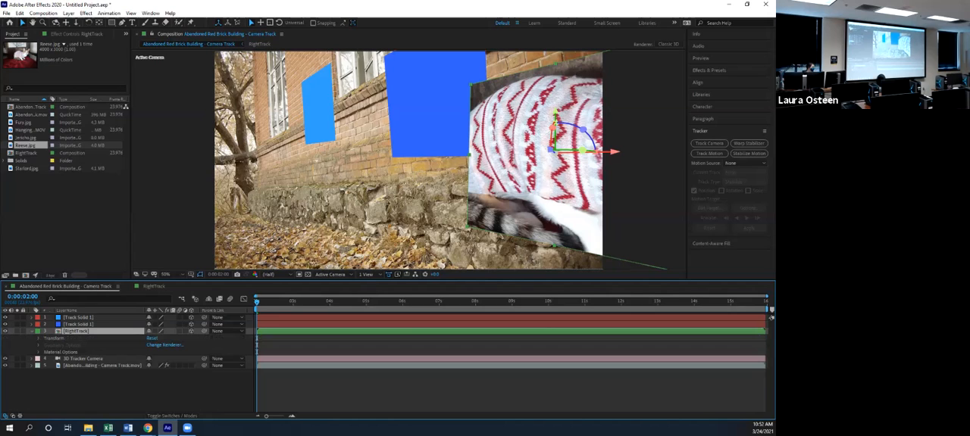
click(38, 338)
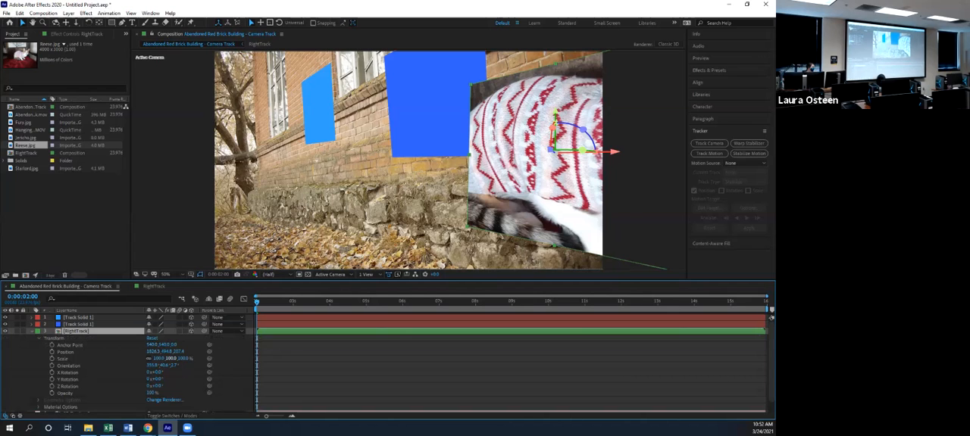
drag(159, 358, 134, 358)
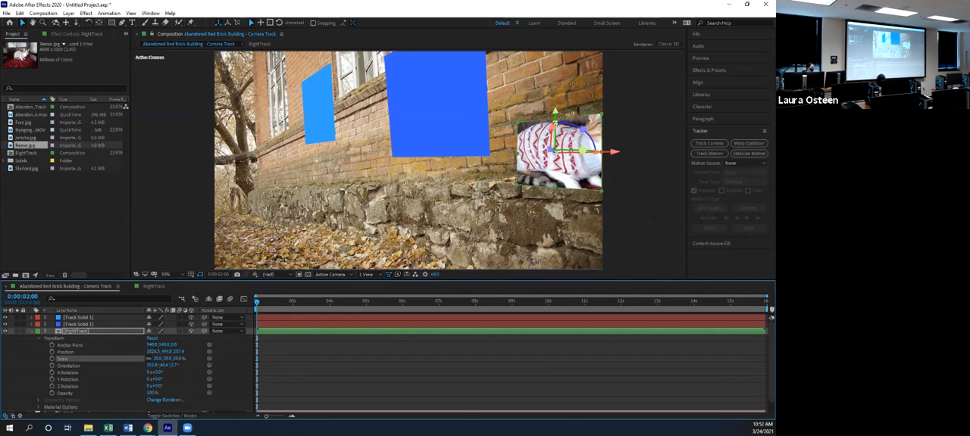
Inside the RightTrack composition, scale the Reese.jpg layer to 43% so the whole cat fits in the frame
click(154, 287)
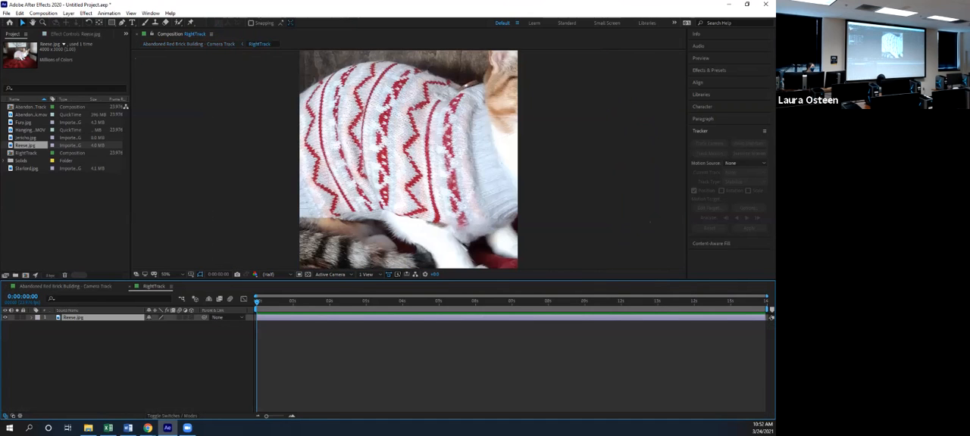
double_click(74, 318)
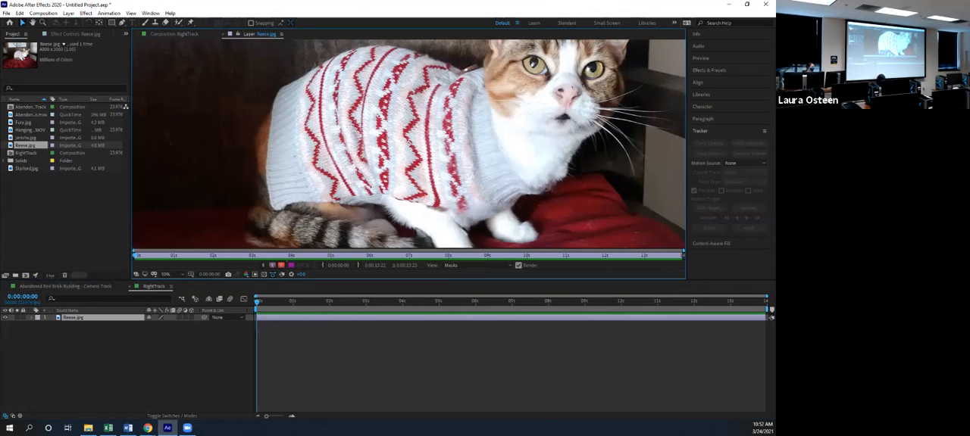
click(223, 34)
click(68, 311)
click(75, 318)
click(31, 317)
click(38, 324)
drag(160, 345, 135, 345)
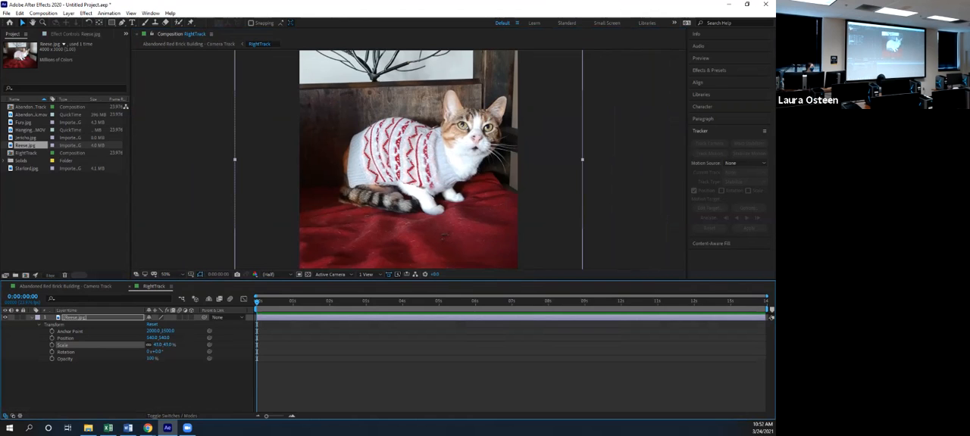
Fine-tune the RightTrack layer's position, orientation and proportions in the camera track composition so the cat picture sits flat against the brick wall
click(65, 286)
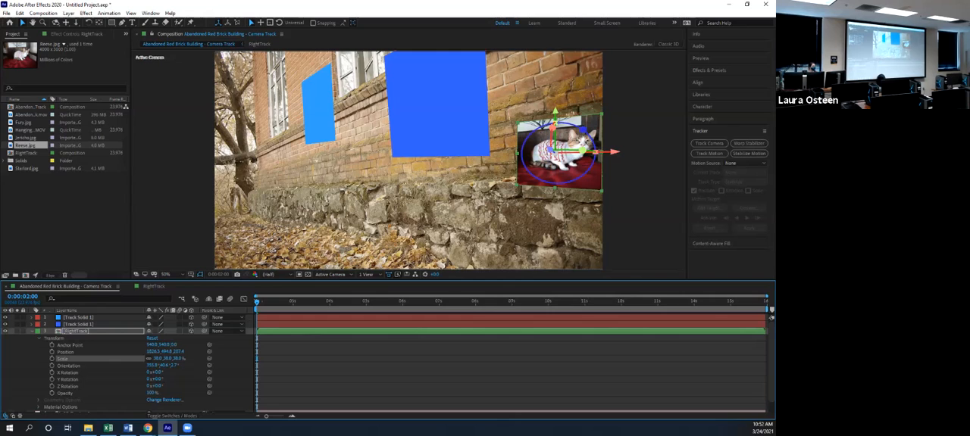
click(578, 147)
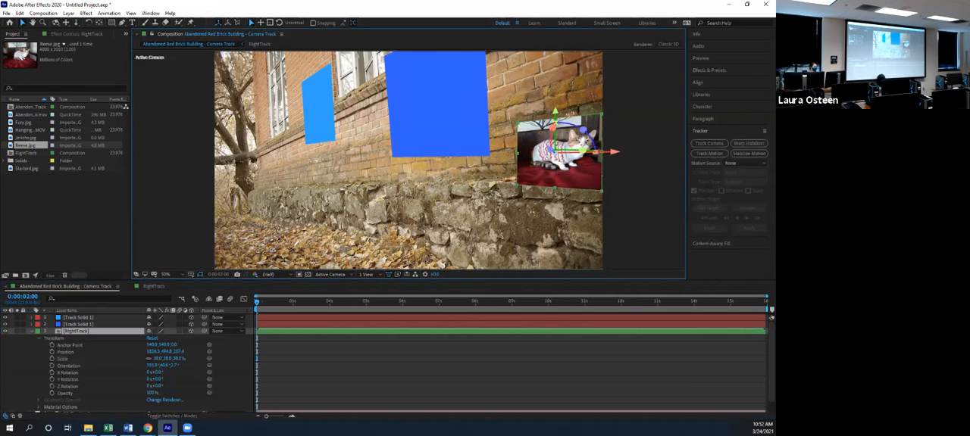
drag(583, 130, 599, 111)
drag(614, 150, 613, 151)
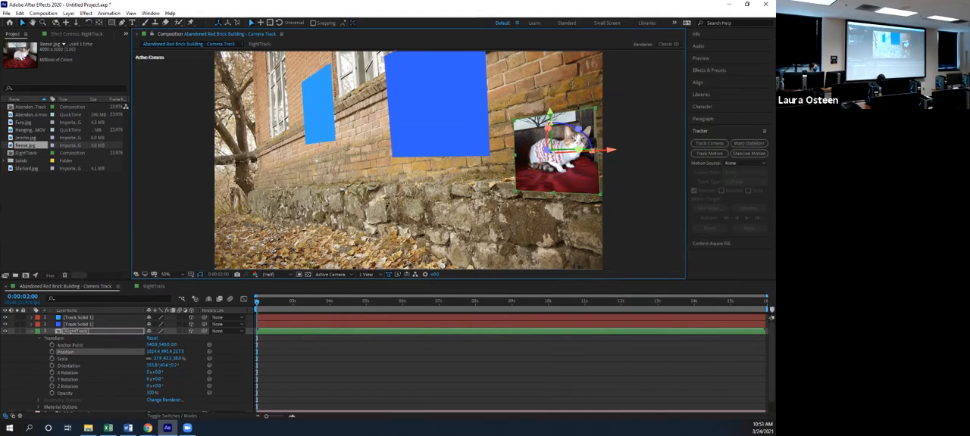
click(32, 331)
key(ctrl+shift+a)
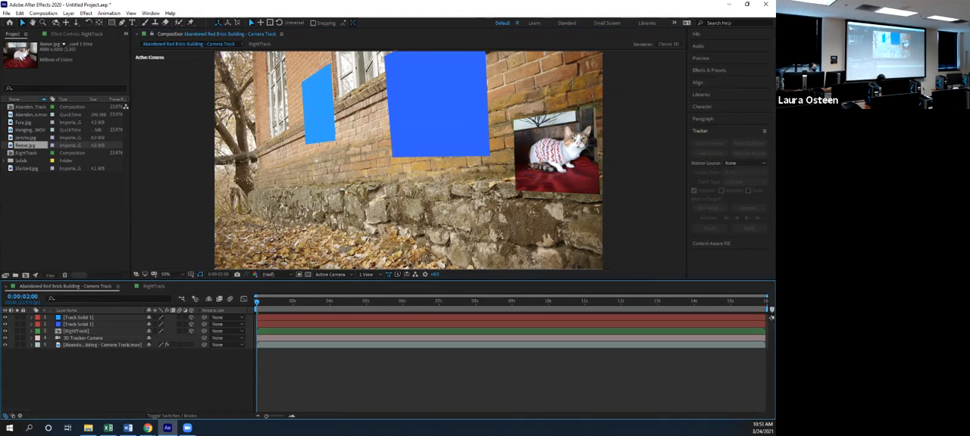
Play back the tracked composition to check how the picture and solids follow the wall, and select the dark blue solid
key(space)
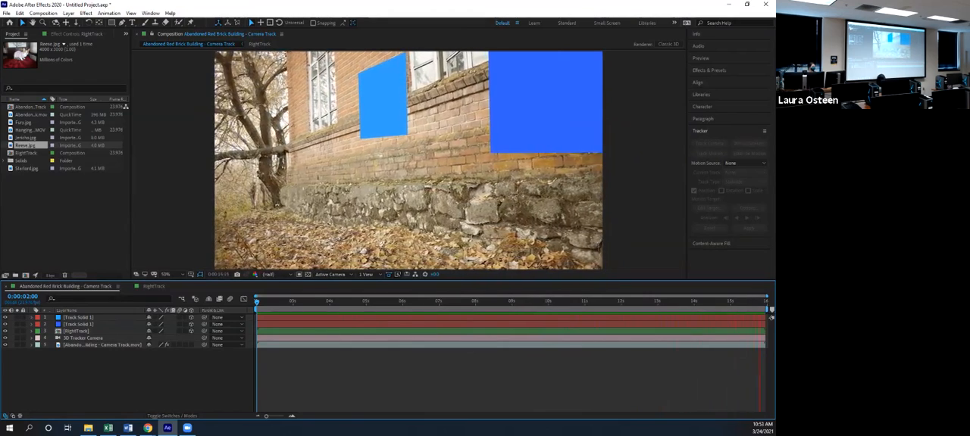
key(space)
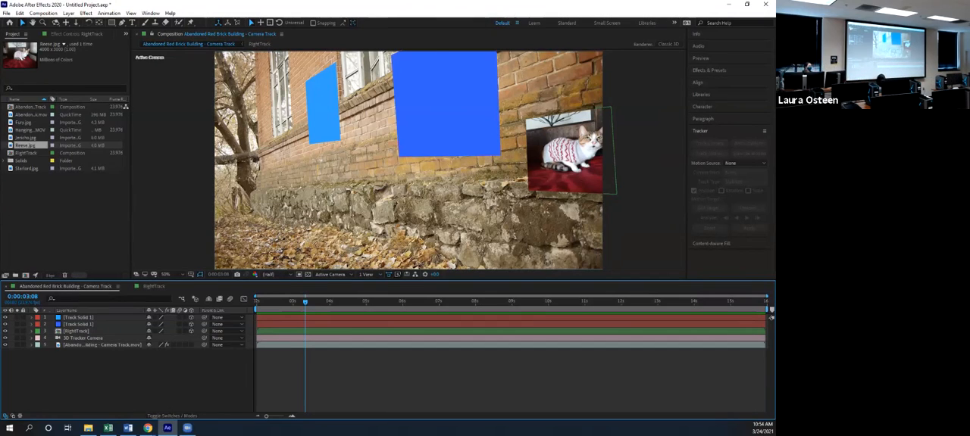
click(444, 95)
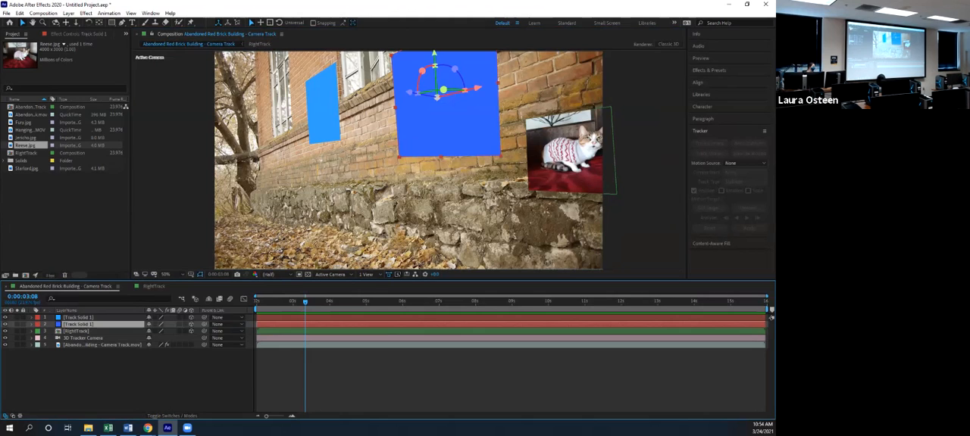
Pre-compose the dark blue solid as MiddleTrack, leaving all attributes in the camera track composition
right_click(79, 325)
click(110, 280)
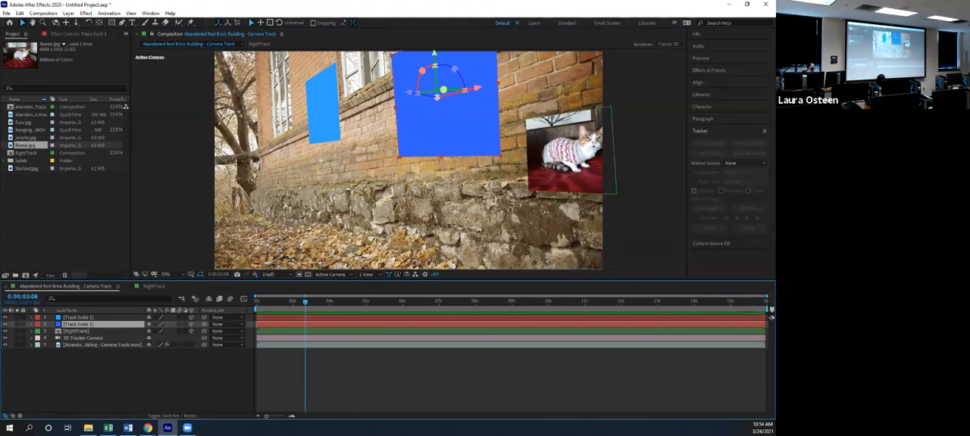
right_click(85, 325)
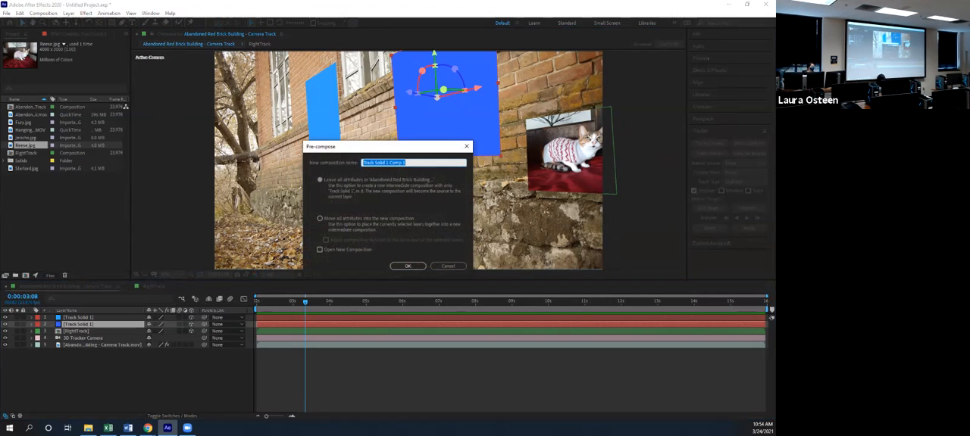
text(MiddleTrack)
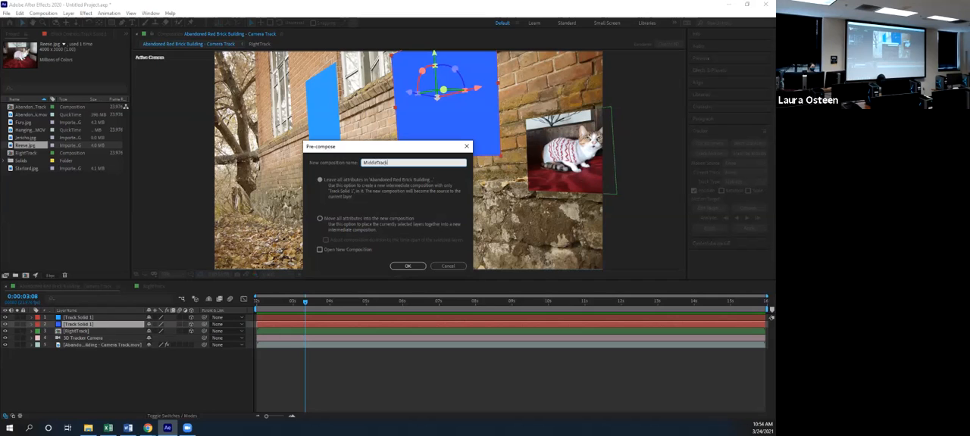
key(Return)
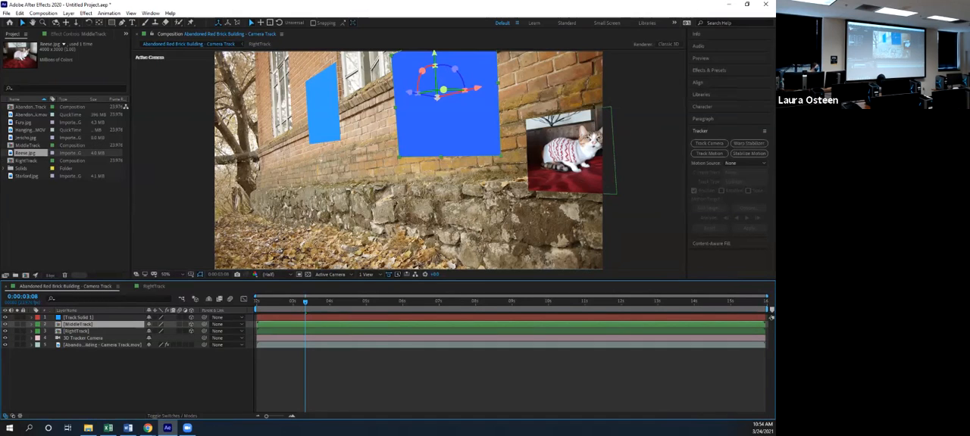
Inside the MiddleTrack composition, replace the blue solid with the Hanging Candle - Motion Tracking.MOV clip
double_click(78, 324)
click(78, 318)
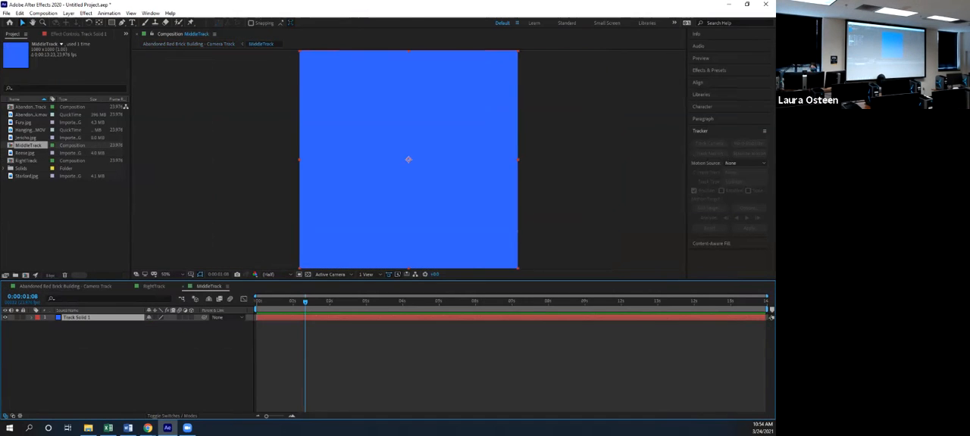
key(Delete)
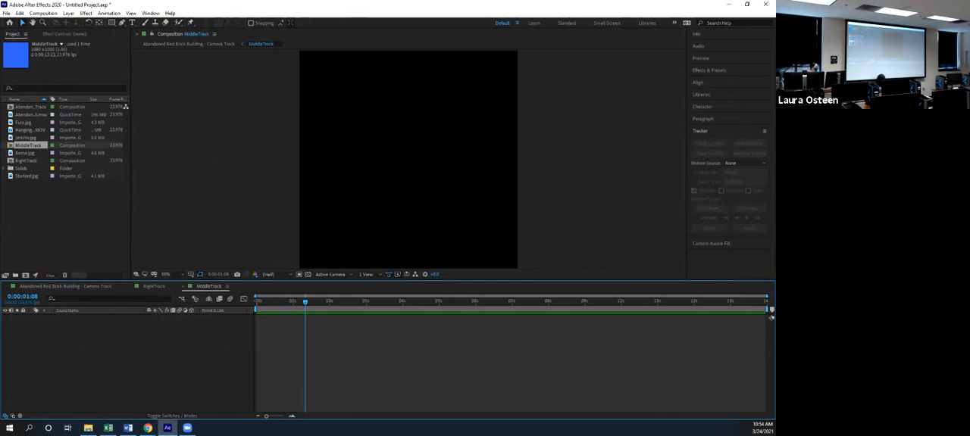
click(25, 153)
key(Up)
key(Up)
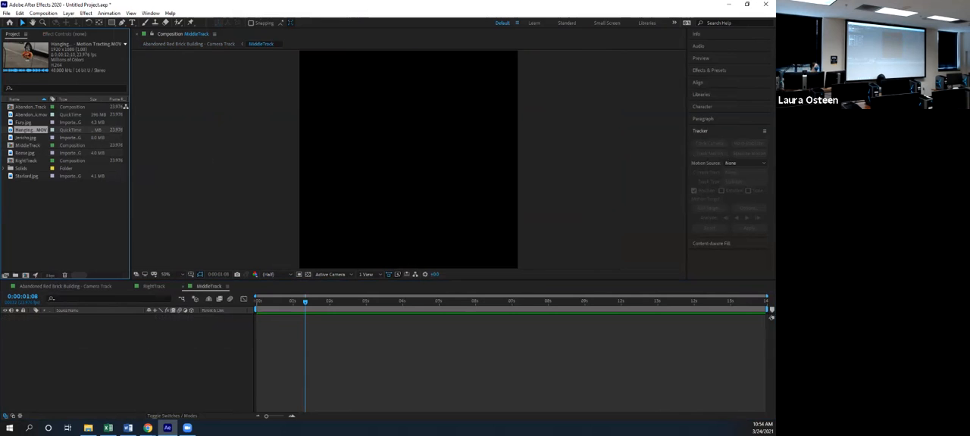
drag(30, 130, 73, 333)
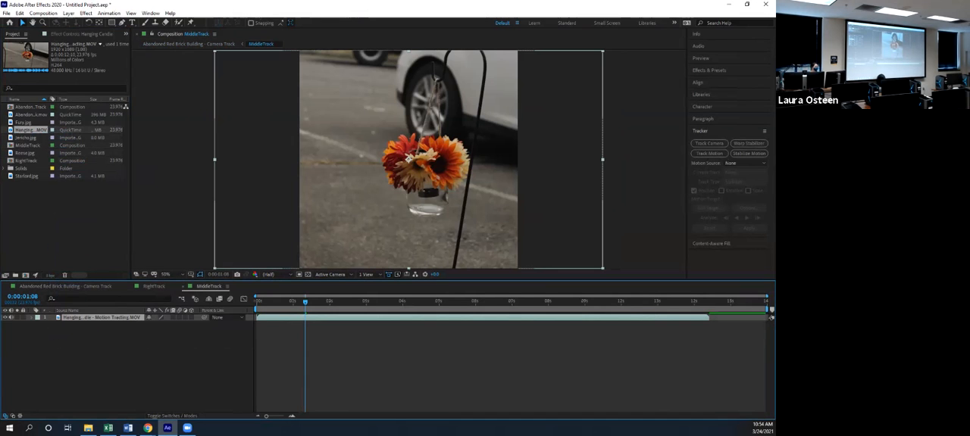
Enlarge the hanging flower clip proportionally and reposition it so the flowers sit near the middle of the MiddleTrack frame
drag(603, 160, 631, 160)
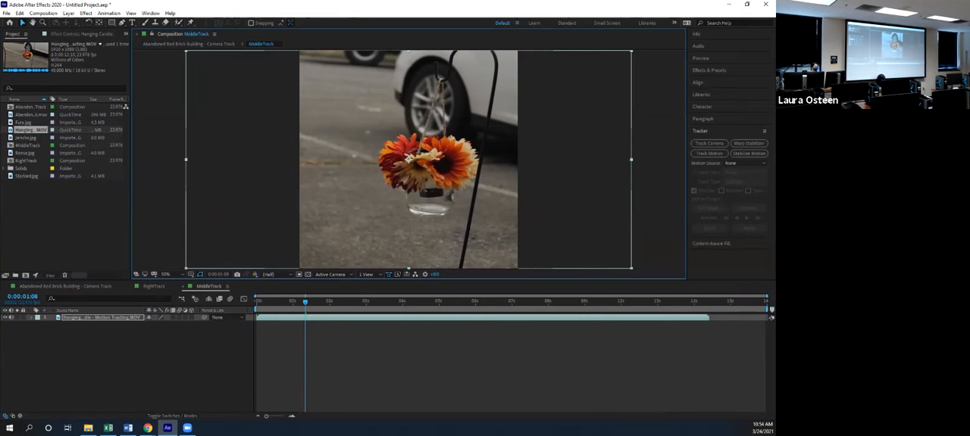
key(ctrl+z)
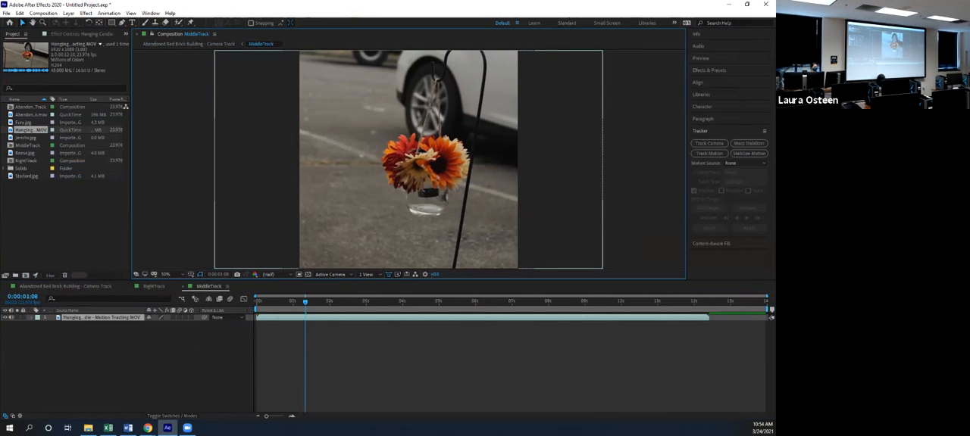
click(409, 160)
drag(602, 160, 646, 157)
key(Left)
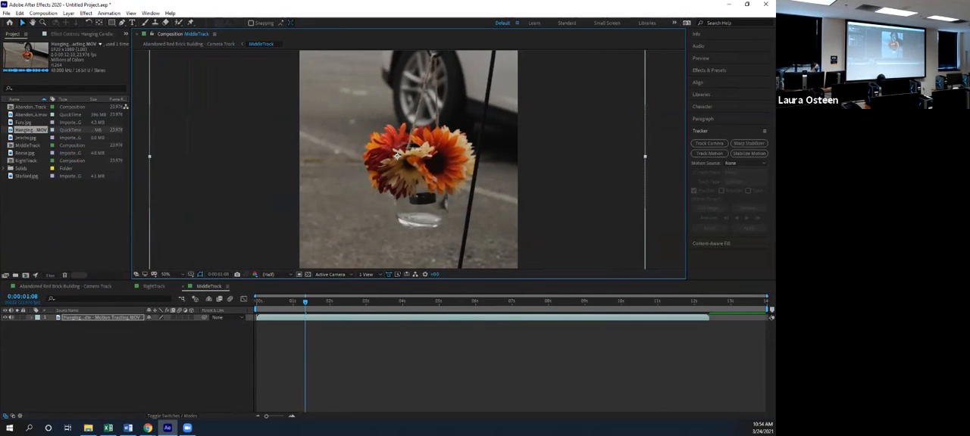
Back in the camera track composition, scale the MiddleTrack layer down to 70%
click(65, 286)
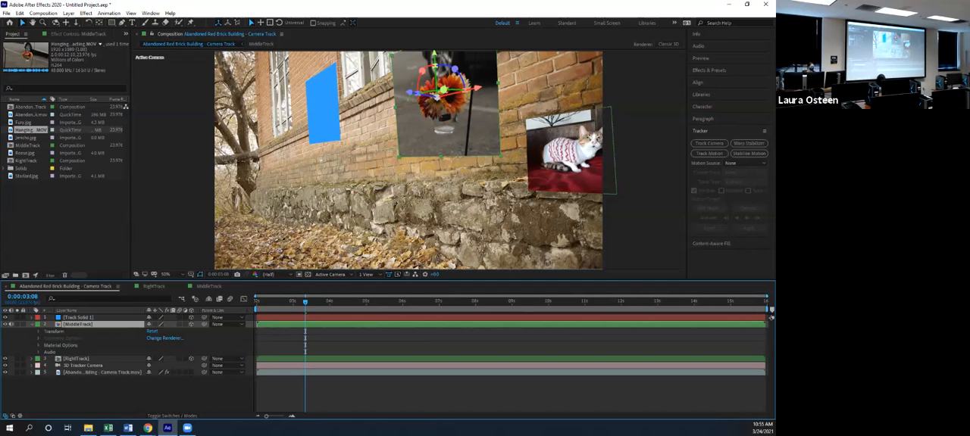
drag(438, 97, 442, 108)
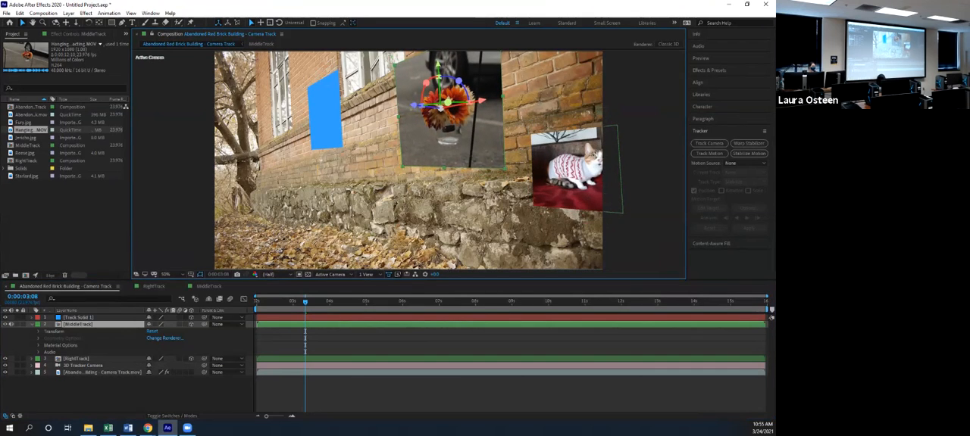
key(ctrl+z)
click(441, 199)
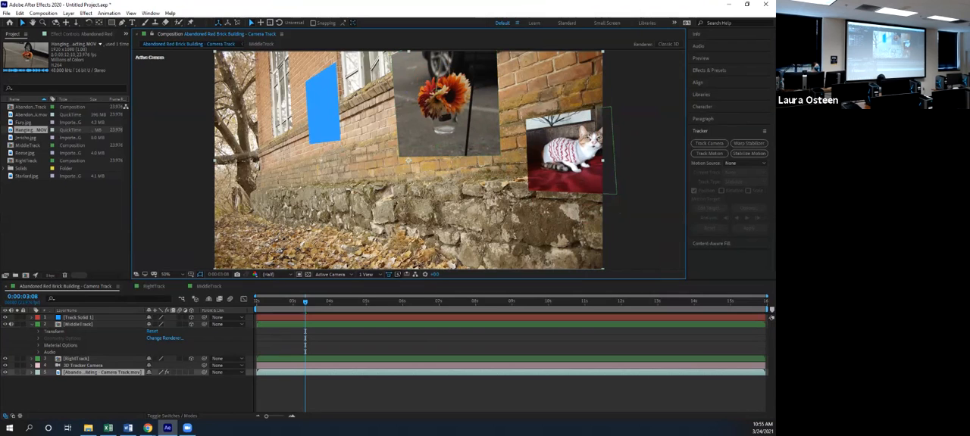
click(79, 324)
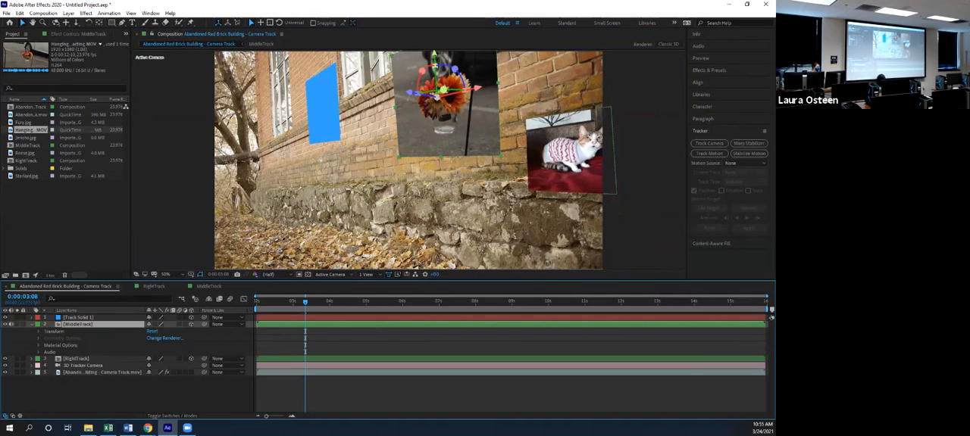
click(38, 332)
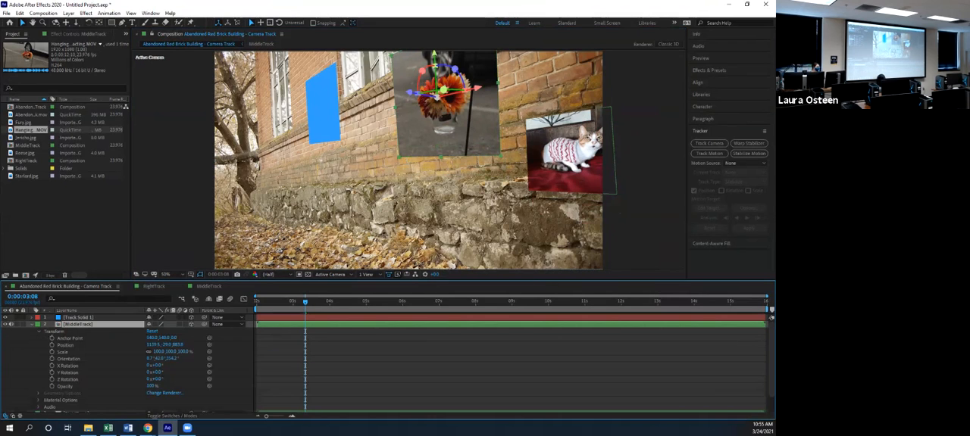
drag(160, 353, 138, 352)
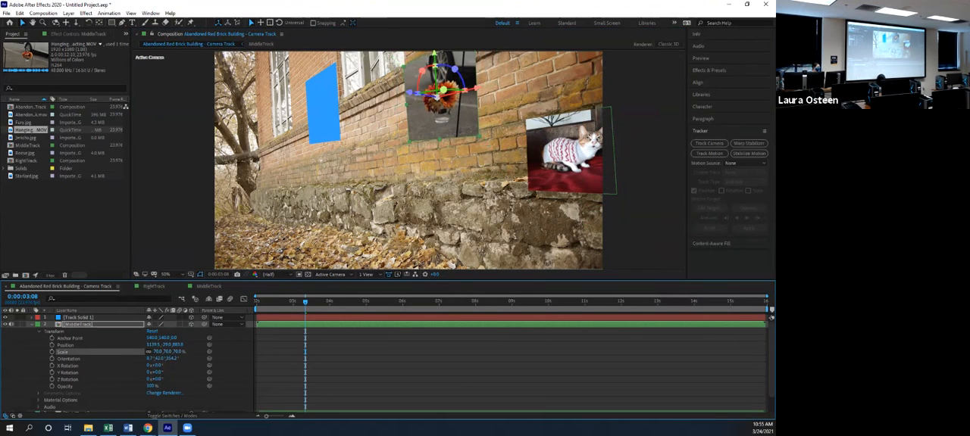
Unlink the MiddleTrack layer's scale proportions and reduce its scale to about 56, 50 and 69%
click(149, 353)
click(177, 352)
drag(157, 352, 155, 352)
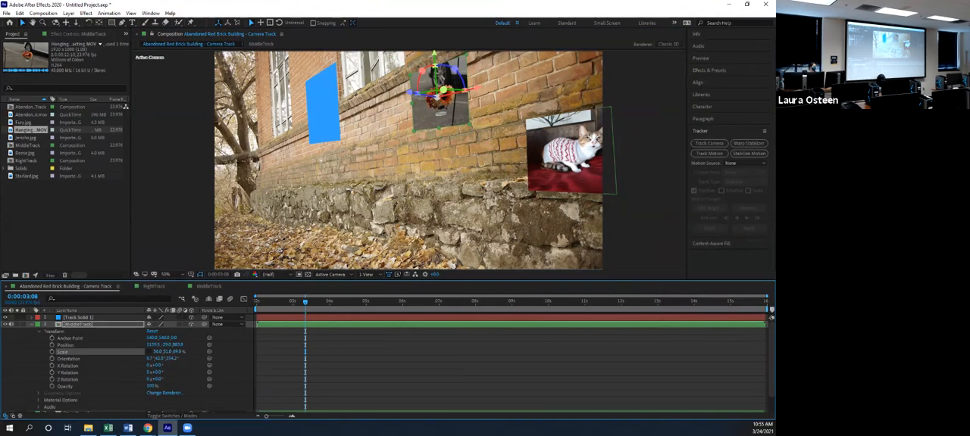
drag(152, 358, 163, 352)
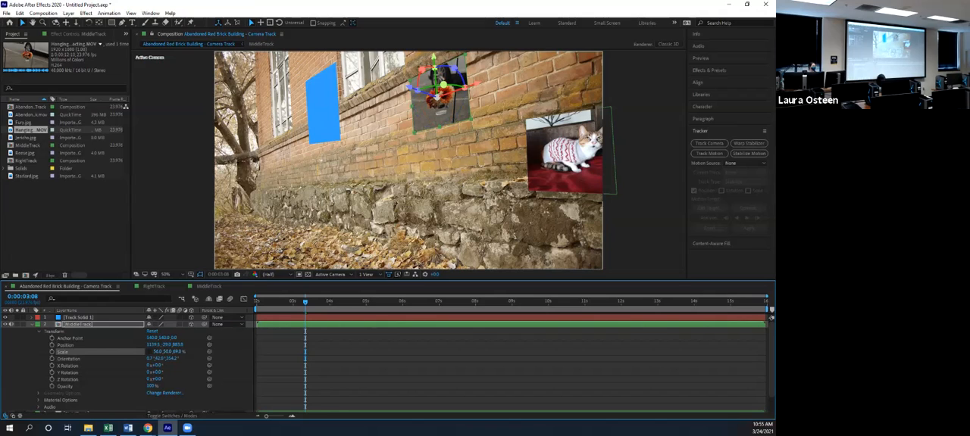
click(437, 176)
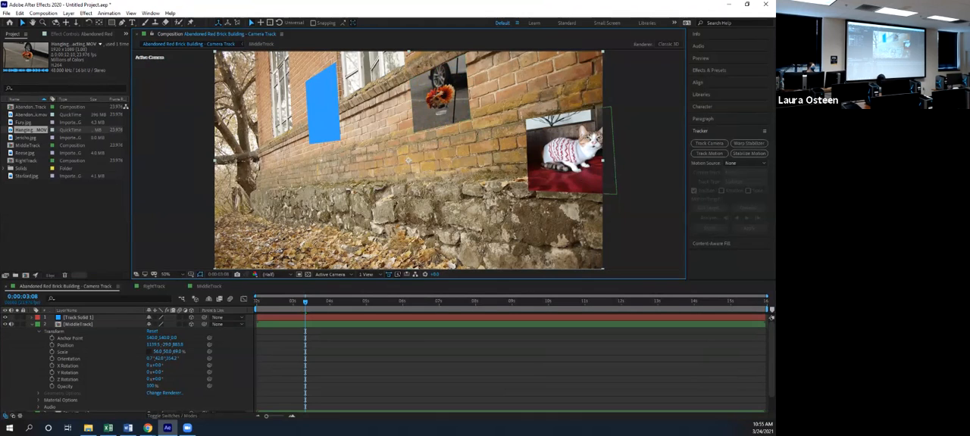
click(79, 325)
click(32, 324)
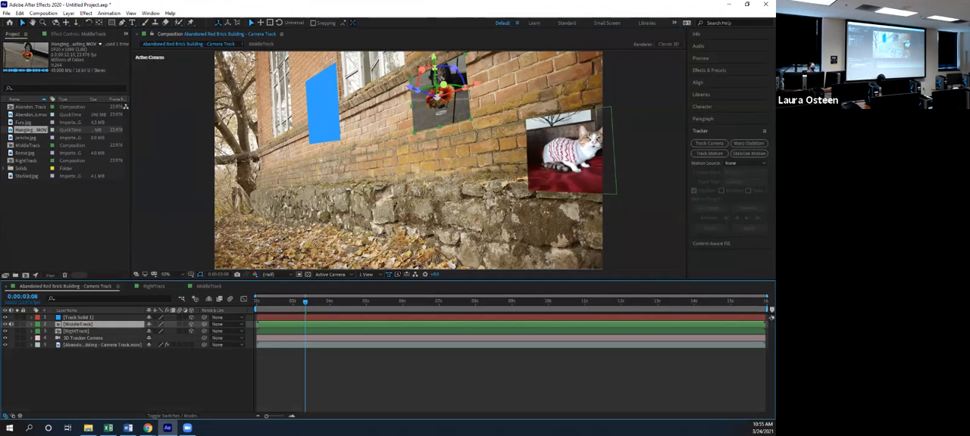
click(424, 379)
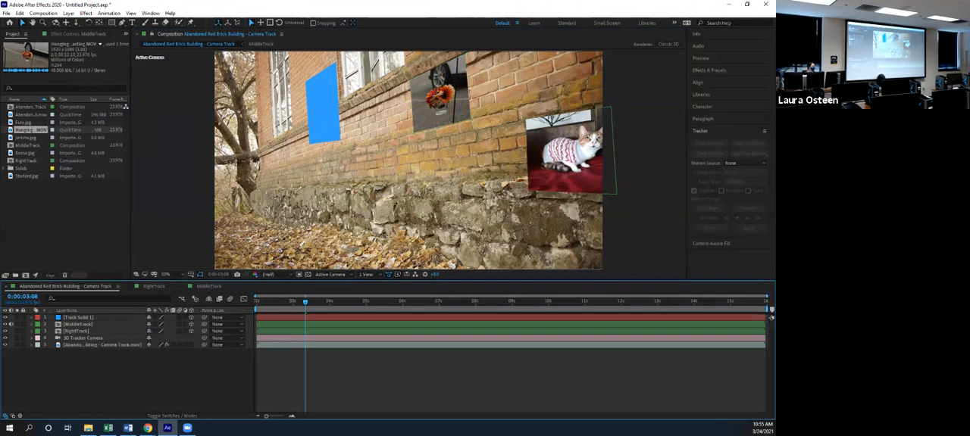
Draw an elliptical mask around the flowers on the MiddleTrack layer with the Ellipse tool
click(78, 325)
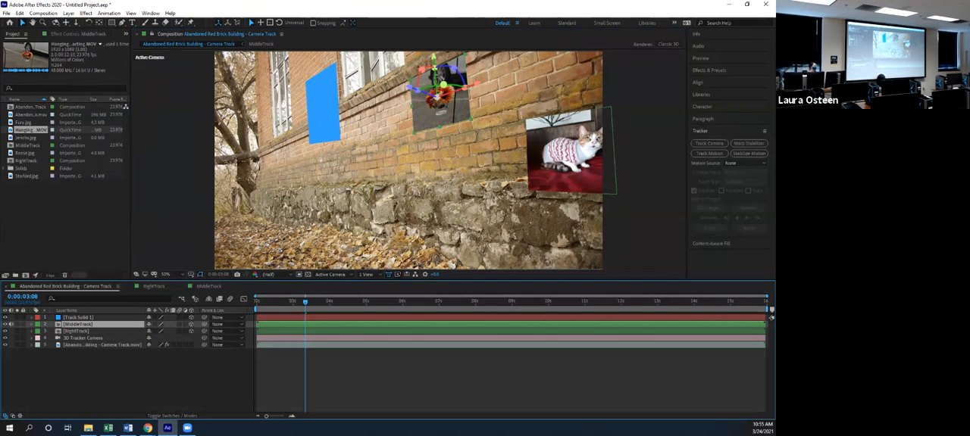
click(111, 22)
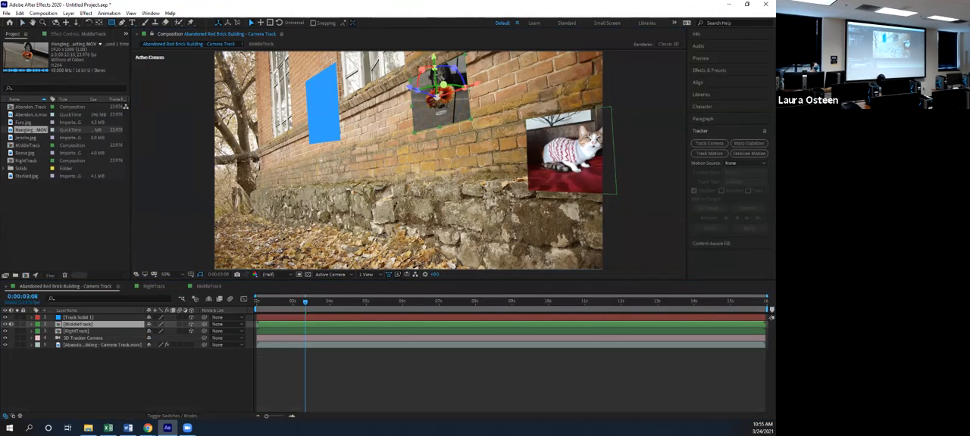
click(111, 23)
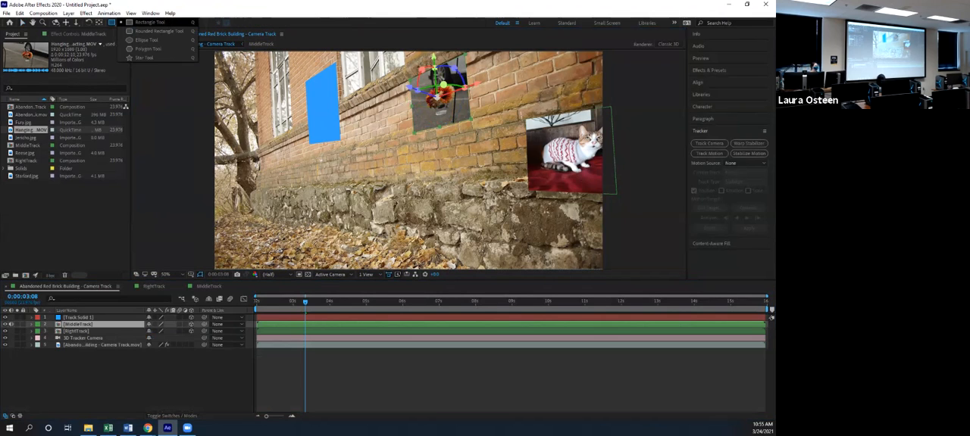
click(146, 39)
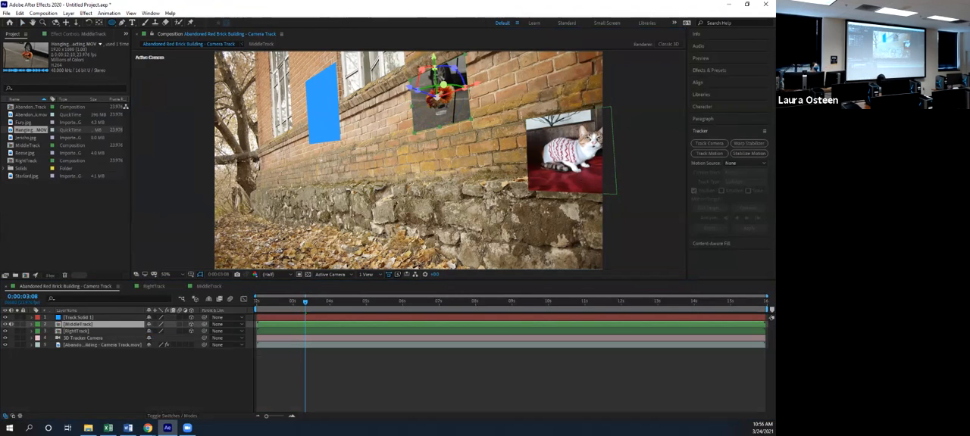
click(112, 22)
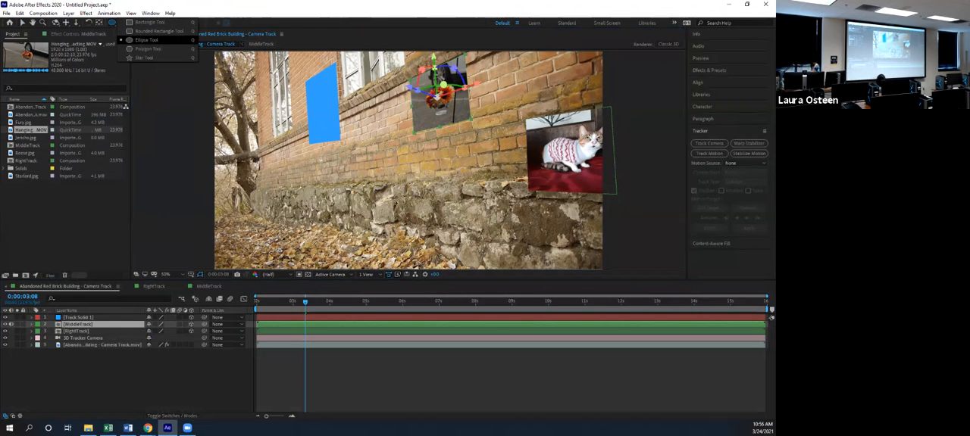
click(146, 39)
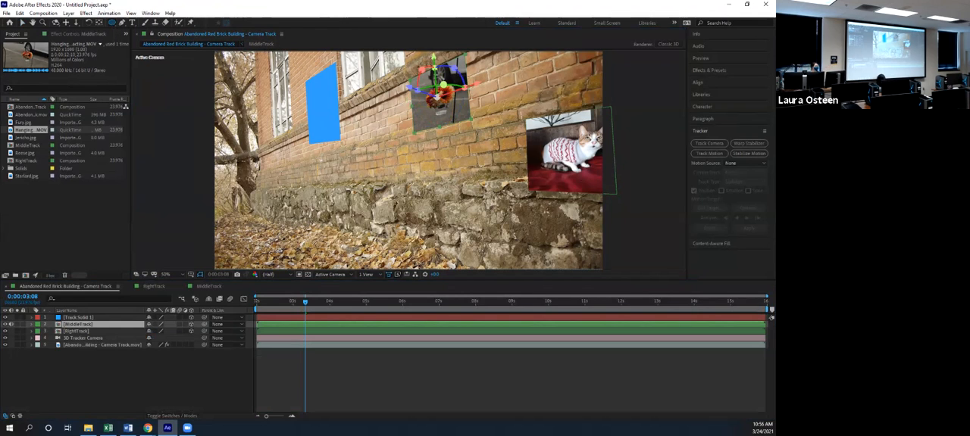
drag(465, 124, 419, 73)
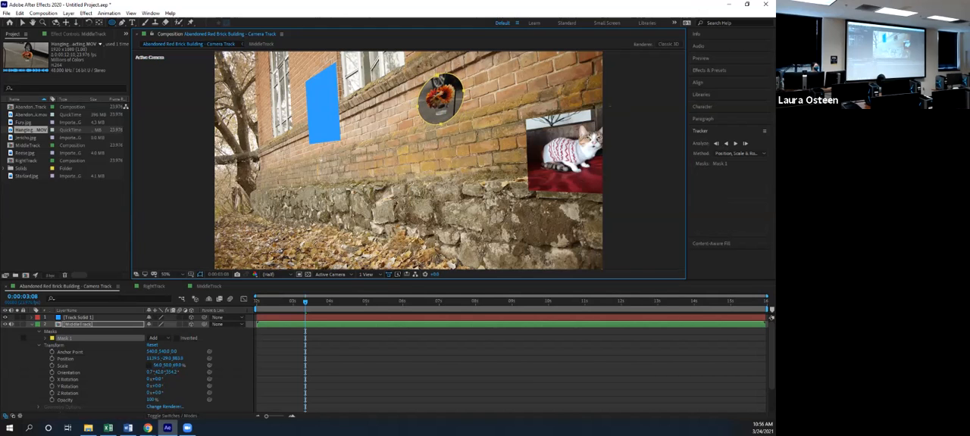
Play back the composition to check how the masked flower clip follows the wall, and return to the start
key(space)
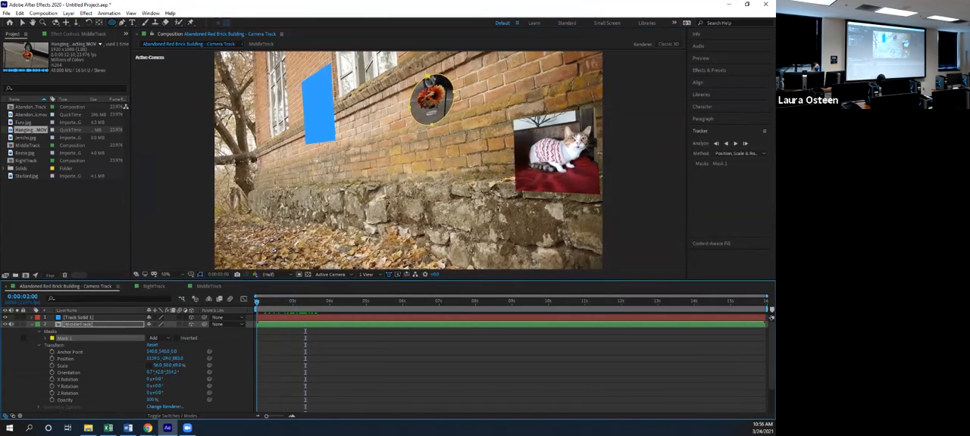
click(79, 324)
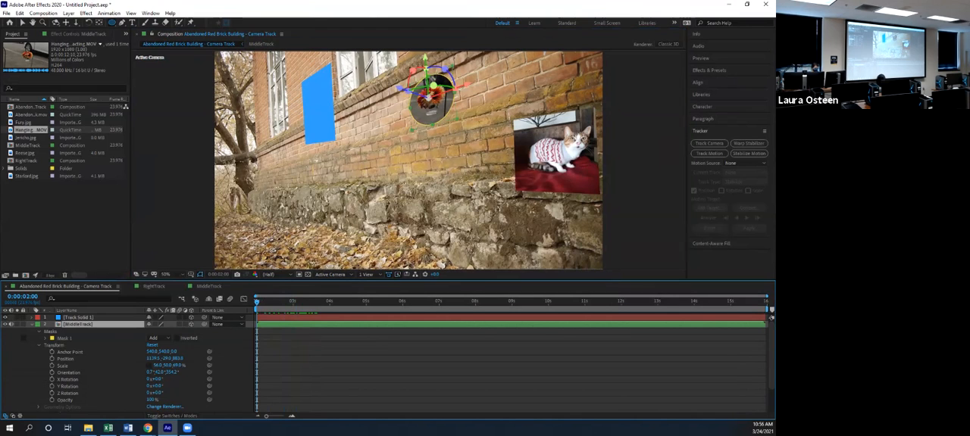
key(v)
click(176, 151)
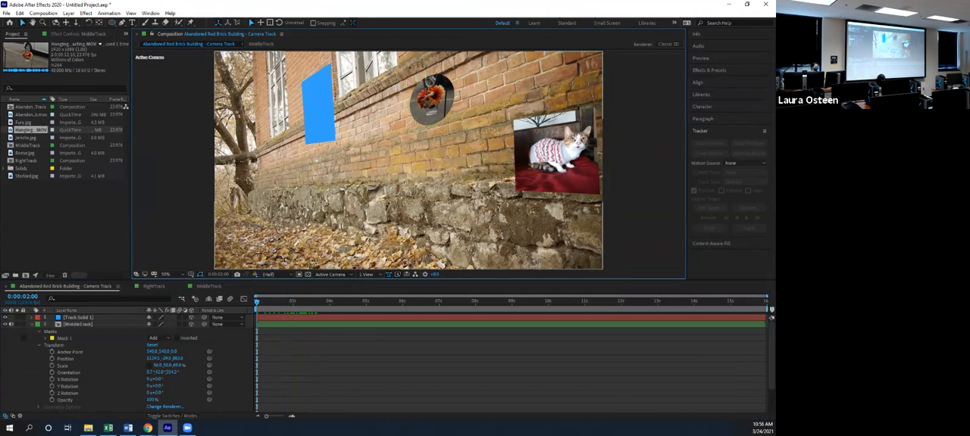
click(319, 367)
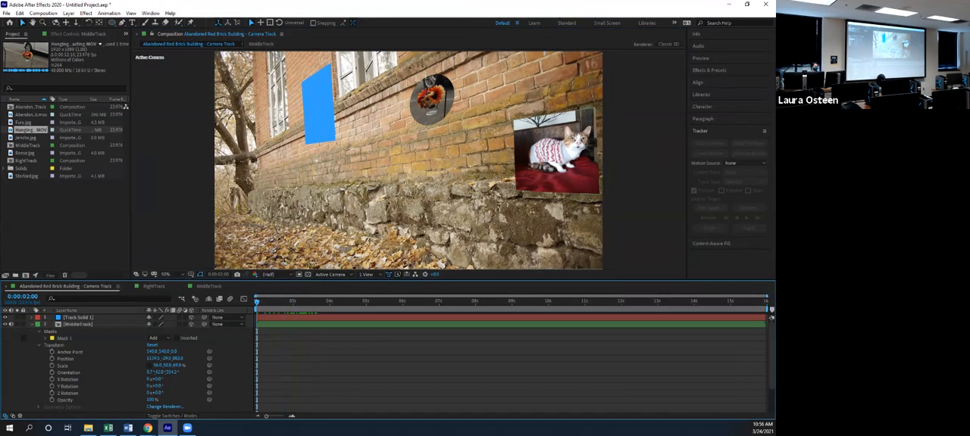
key(space)
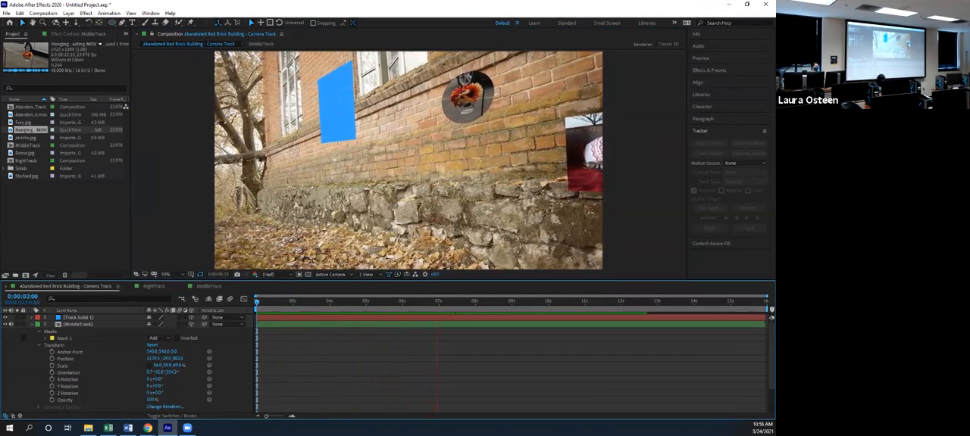
key(space)
key(Home)
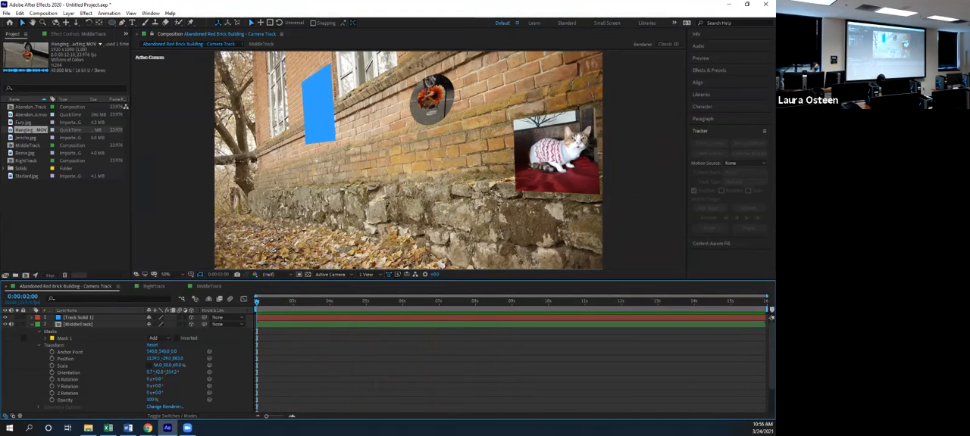
Rotate the blue Track Solid 1 beside the windows so it stands as a diamond on the wall
click(32, 324)
click(78, 324)
click(78, 317)
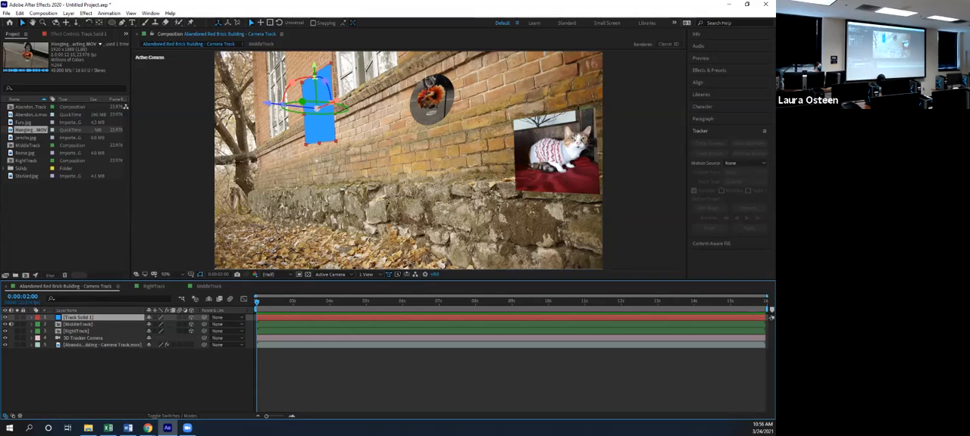
drag(328, 87, 317, 79)
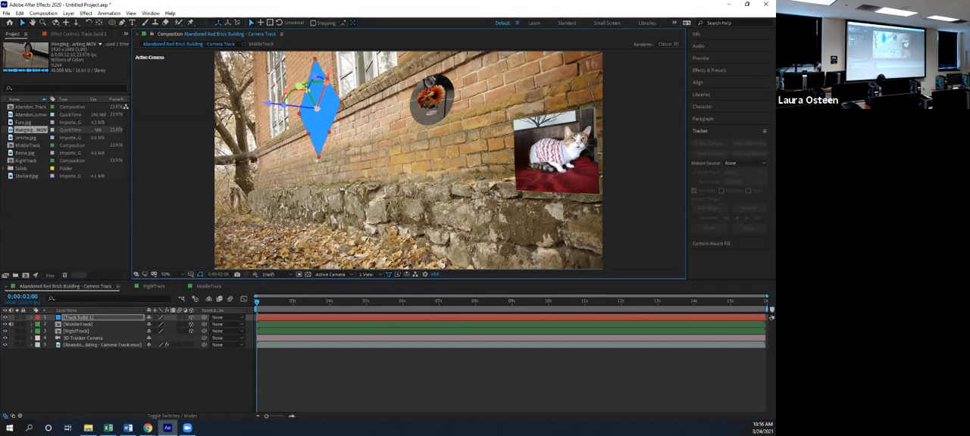
Pre-compose Track Solid 1 under the name LeftTrack, leaving all attributes in the camera track composition
right_click(73, 317)
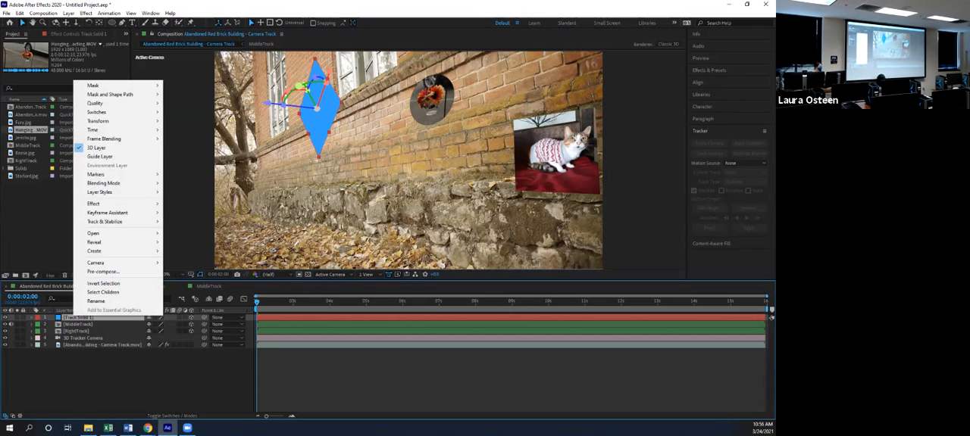
click(106, 272)
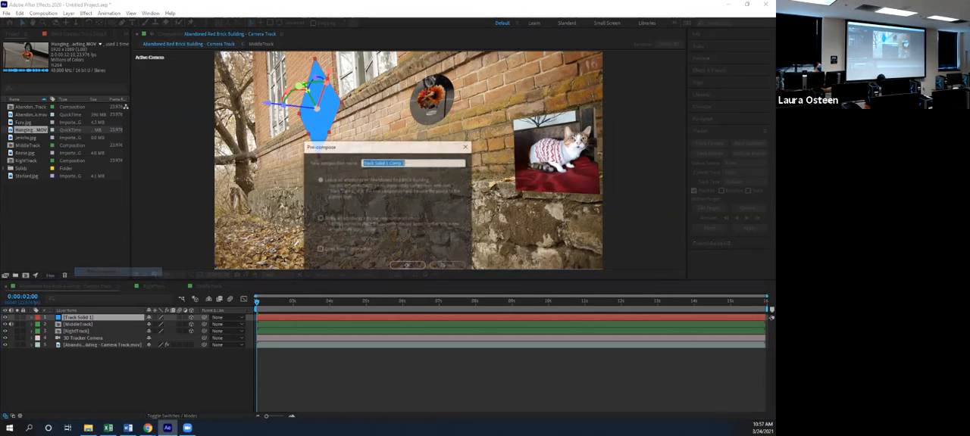
text(LeftTrack)
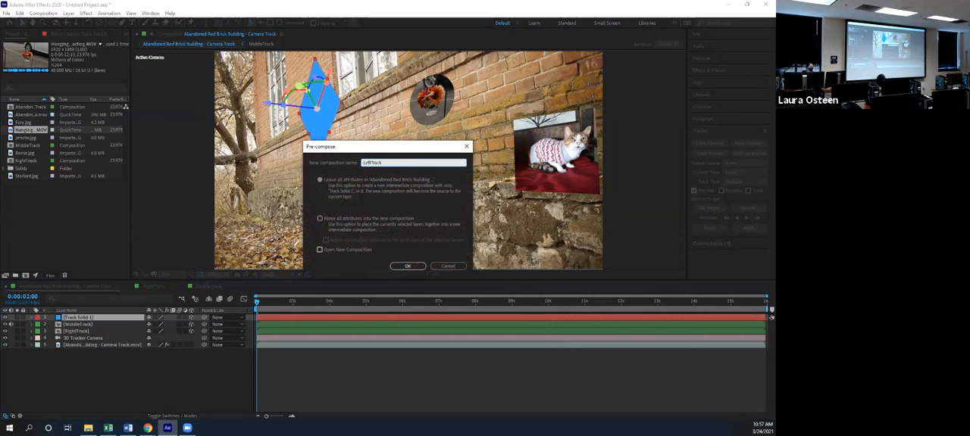
key(Return)
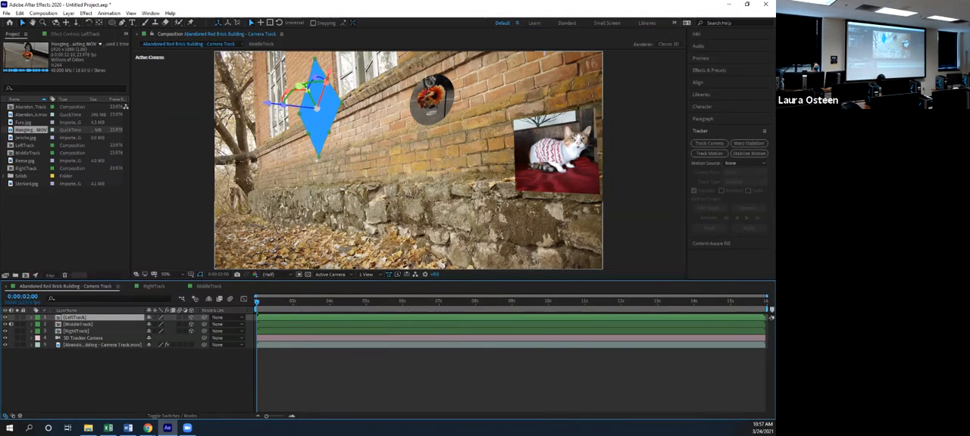
Try a star-shaped mask on the lower part of the LeftTrack layer and expand its mask properties
drag(112, 21, 140, 58)
drag(328, 122, 331, 179)
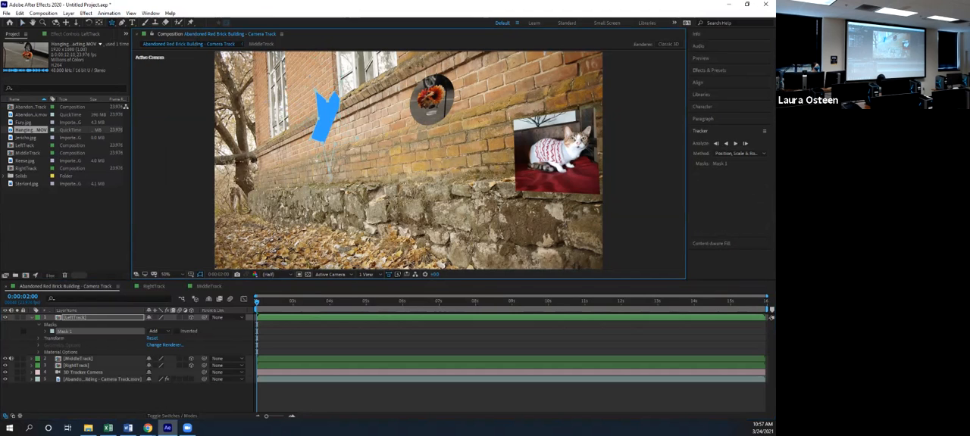
click(51, 325)
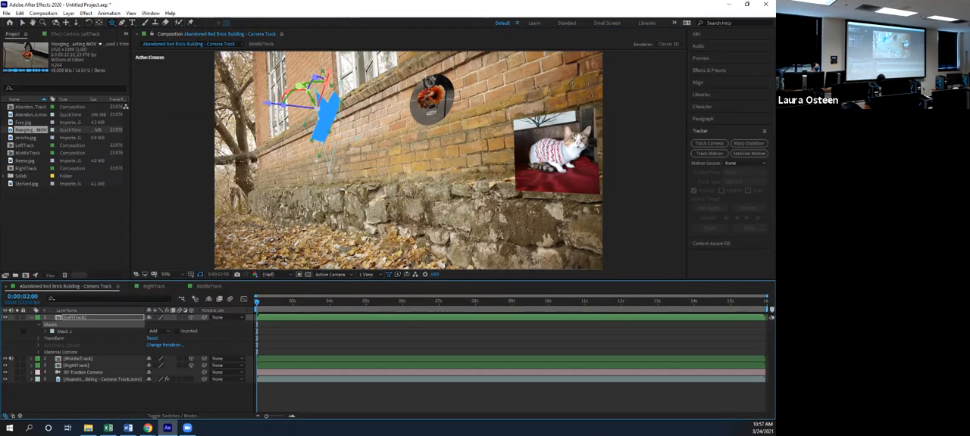
click(42, 332)
click(46, 331)
click(46, 331)
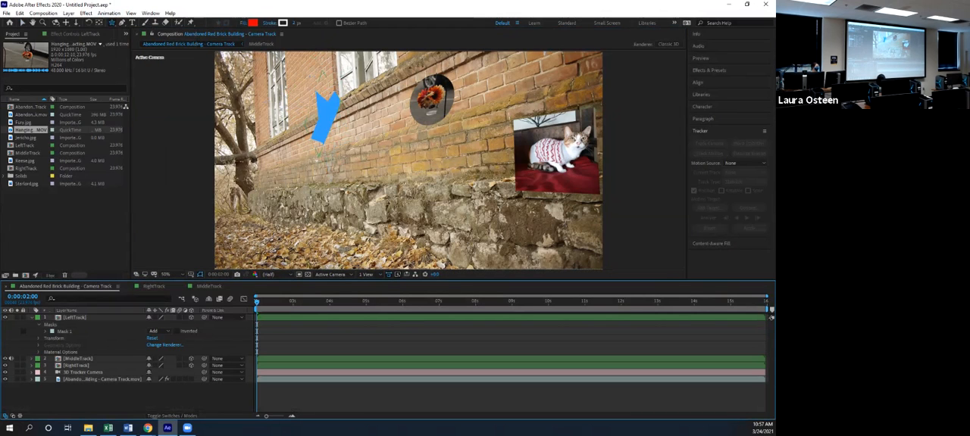
click(45, 331)
click(75, 338)
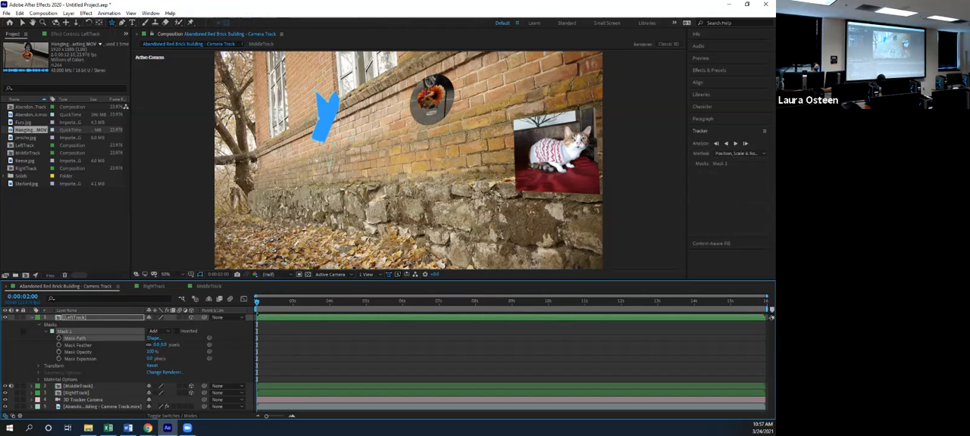
Try to reposition the star mask on the LeftTrack layer with the Selection tool, and undo back to the unmasked layer
click(23, 23)
click(321, 123)
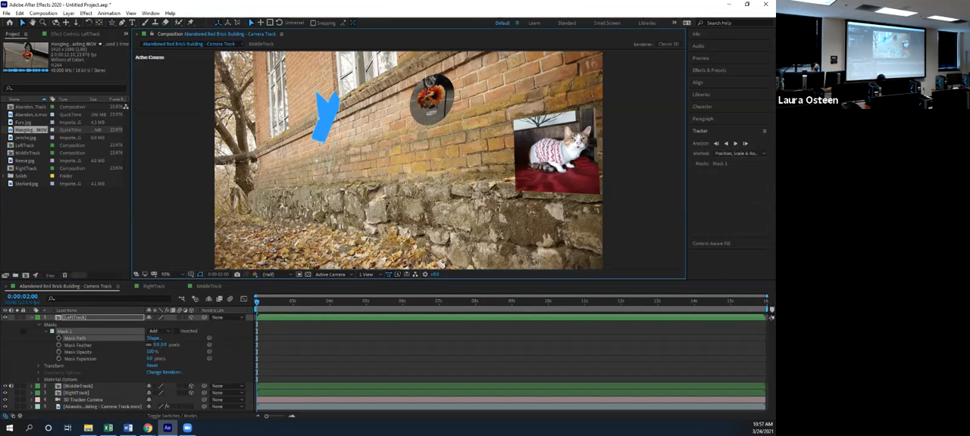
click(321, 123)
drag(323, 107, 307, 89)
key(ctrl+z)
key(ctrl+z)
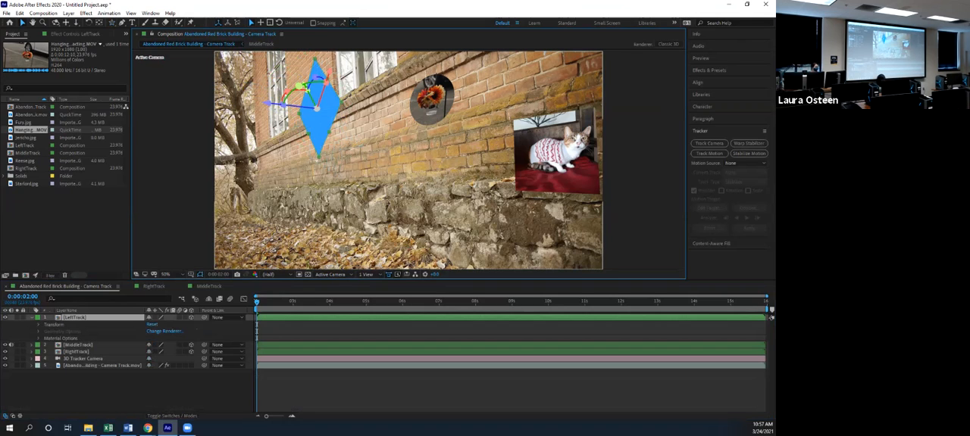
Draw a small star-shaped mask in the upper part of the blue LeftTrack layer and collapse the layer's properties
click(112, 22)
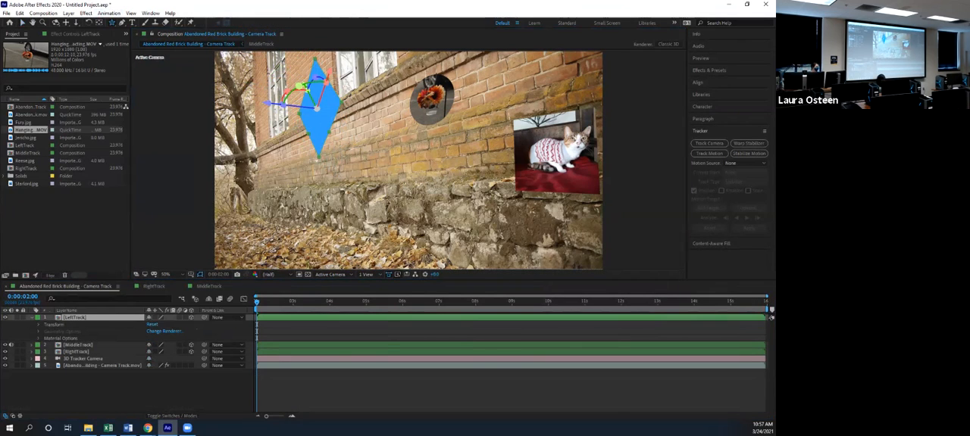
drag(316, 87, 319, 72)
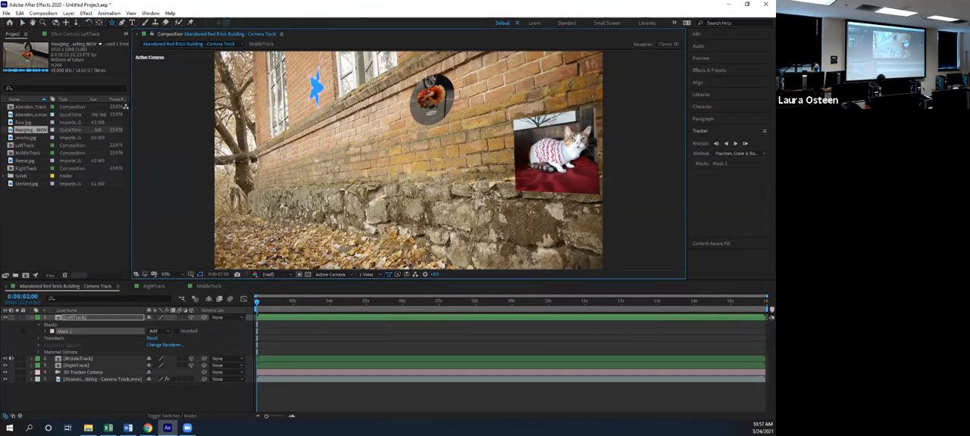
click(31, 317)
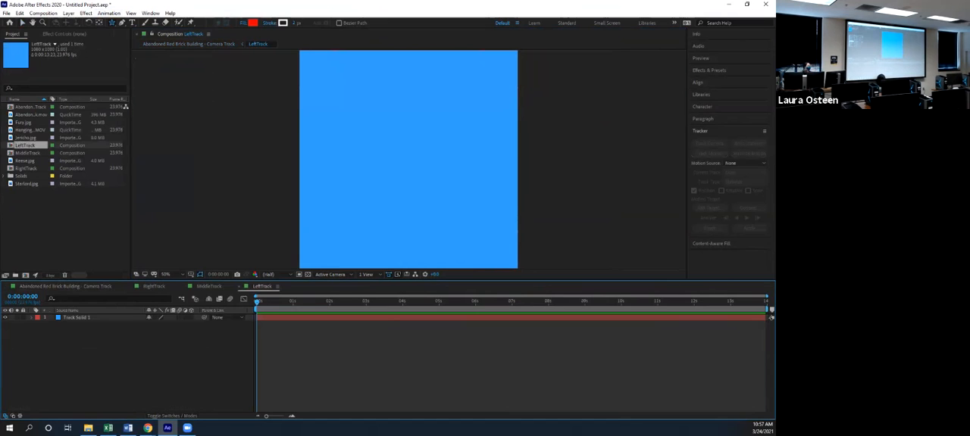
In the LeftTrack composition, add a light magenta solid (RGB 239, 163, 255) above Track Solid 1
click(78, 317)
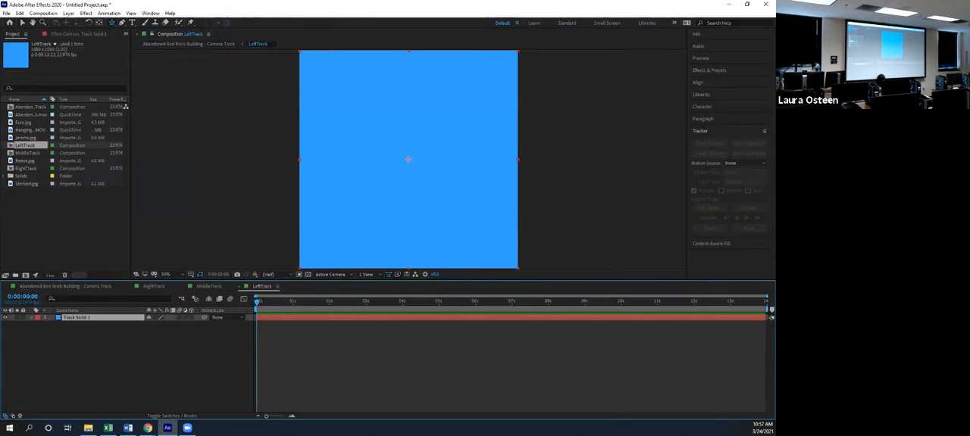
right_click(107, 325)
mouse_move(129, 331)
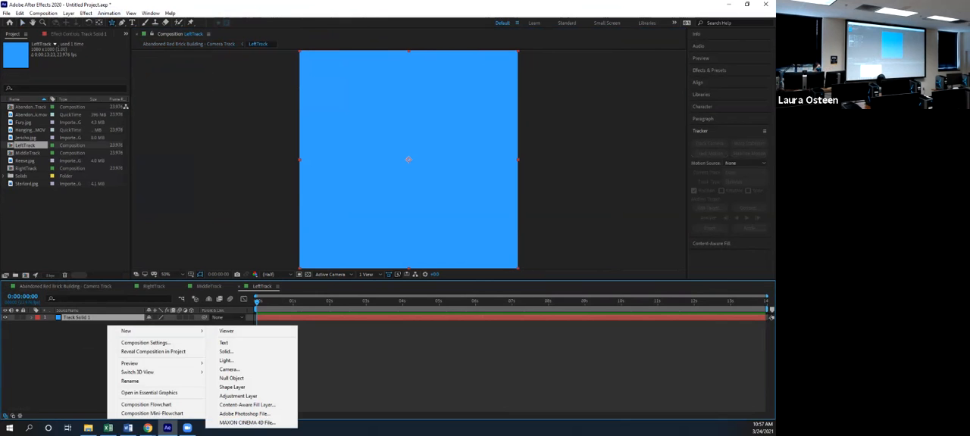
click(225, 352)
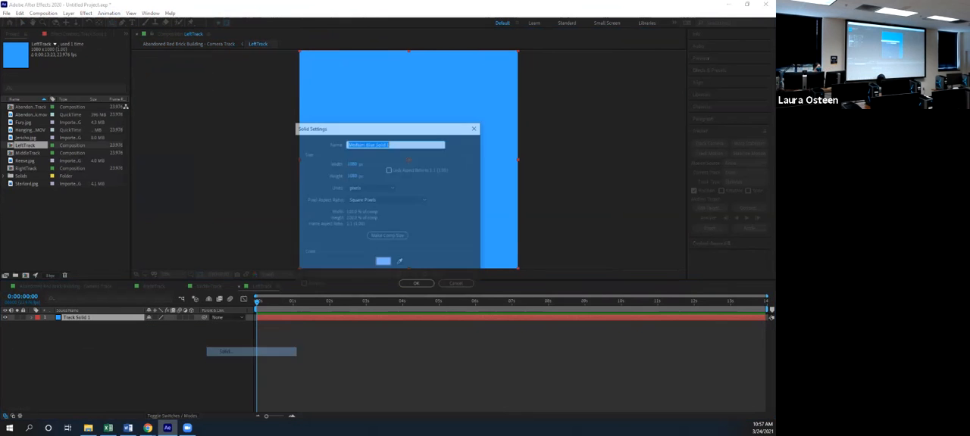
click(383, 262)
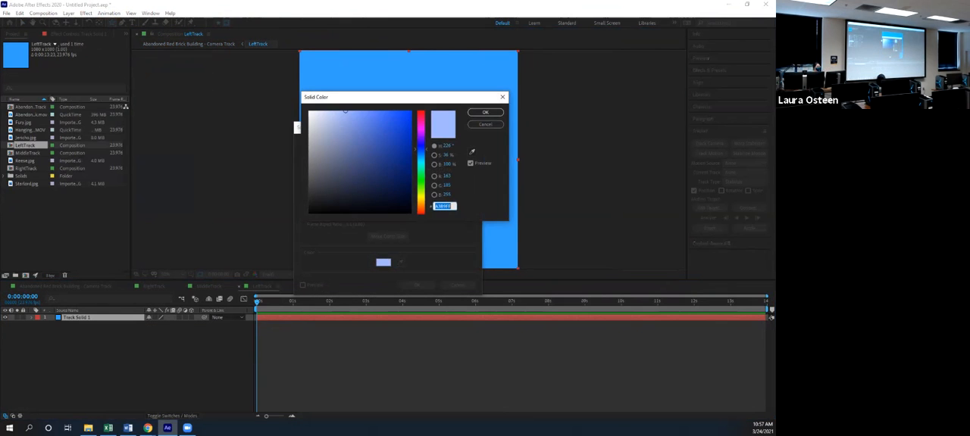
text(EDA3FF)
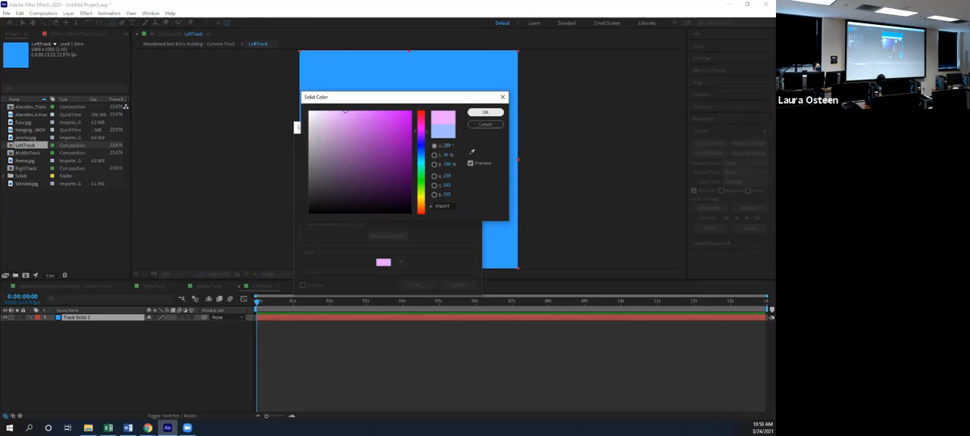
click(485, 113)
click(418, 285)
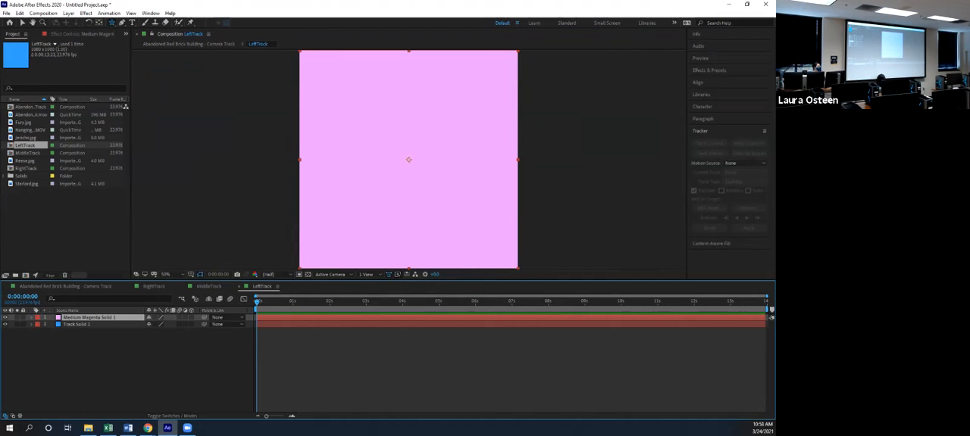
Draw three star-shaped masks of different sizes on the magenta solid, and select the whole layer
mouse_move(393, 128)
mouse_down()
mouse_move(418, 164)
mouse_move(408, 146)
mouse_move(478, 164)
mouse_up()
drag(336, 213, 305, 221)
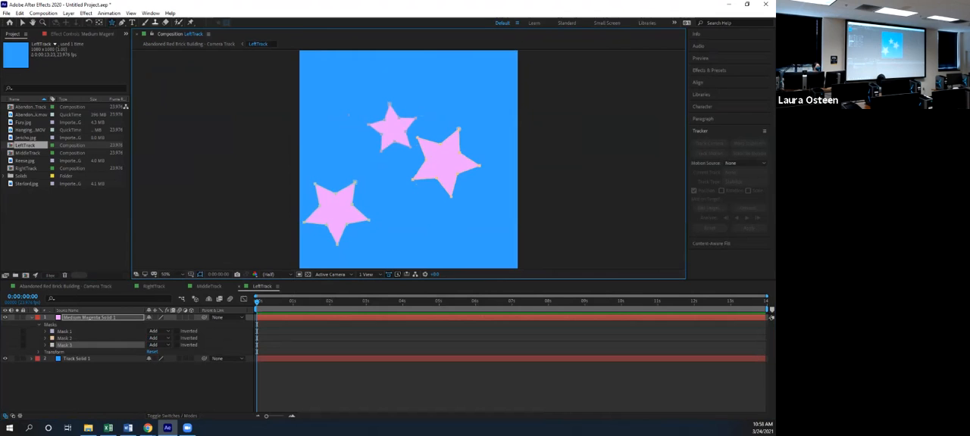
click(22, 23)
click(408, 159)
drag(355, 182, 358, 183)
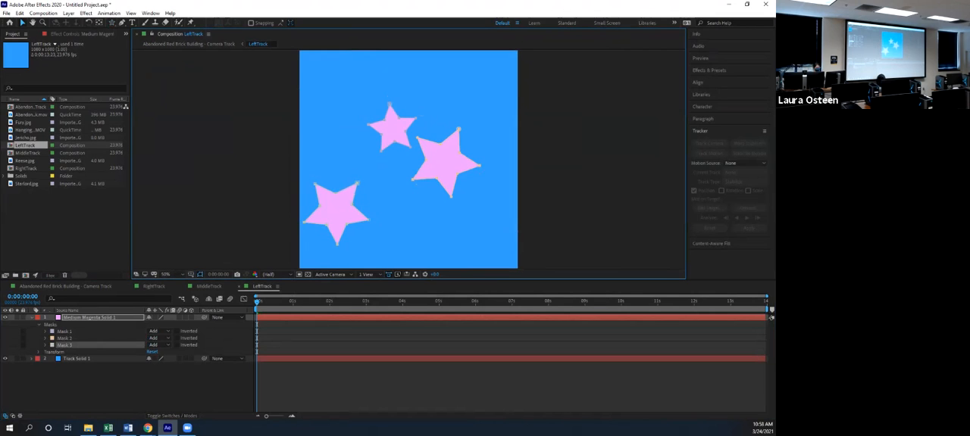
click(407, 160)
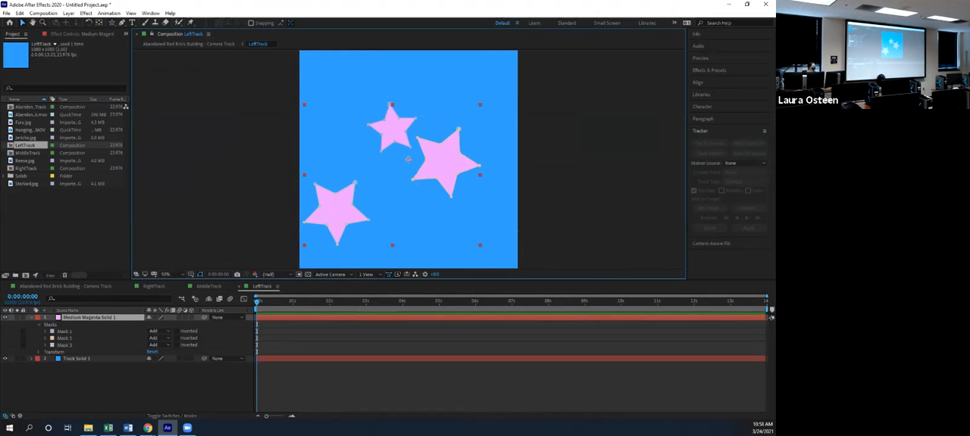
Return to the camera track composition and inspect the blue star on the wall at 100% magnification
click(65, 287)
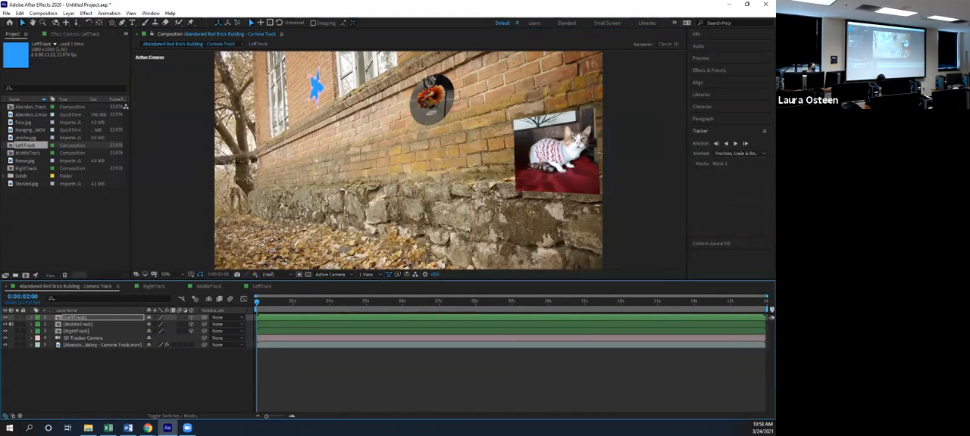
click(310, 87)
click(408, 161)
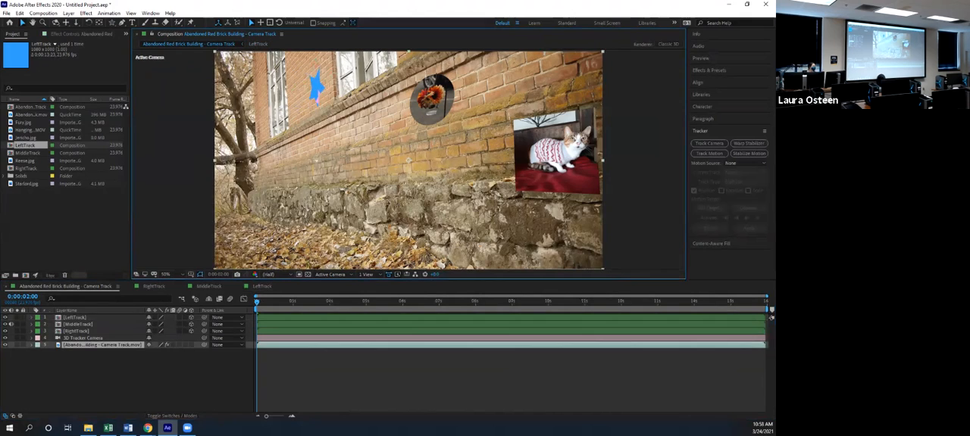
scroll(407, 160, up, 2)
drag(408, 161, 419, 188)
key(ctrl+z)
key(h)
drag(407, 160, 411, 174)
drag(226, 175, 301, 290)
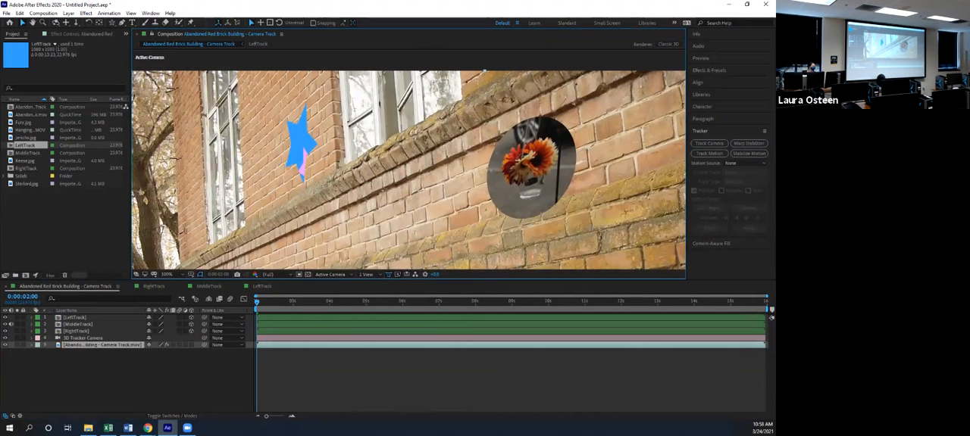
Move the star-masked magenta solid upward in the LeftTrack composition, and return to the camera track composition
click(209, 286)
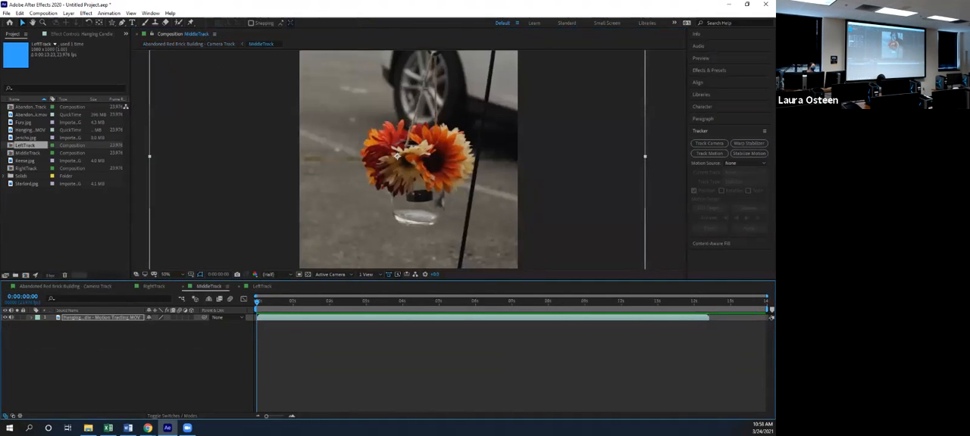
click(262, 287)
drag(338, 213, 338, 173)
click(66, 286)
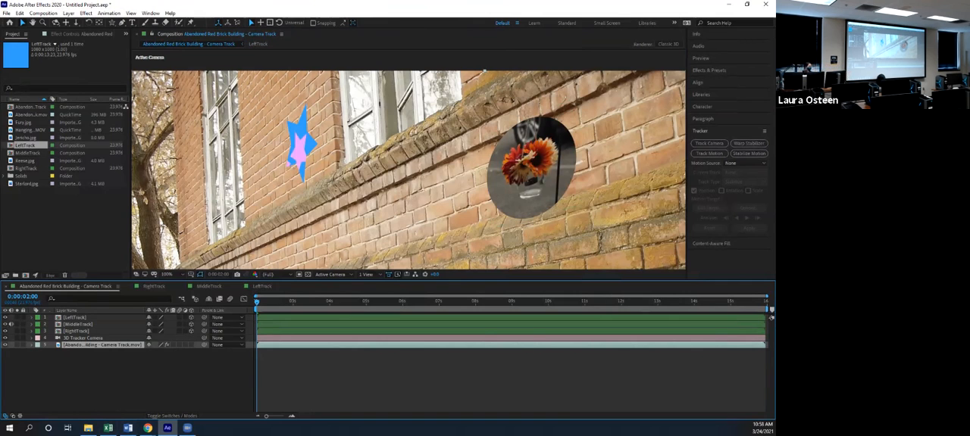
Fit the whole frame in view and play back the composition to check how the star follows the wall
scroll(409, 169, down, 3)
drag(417, 175, 409, 170)
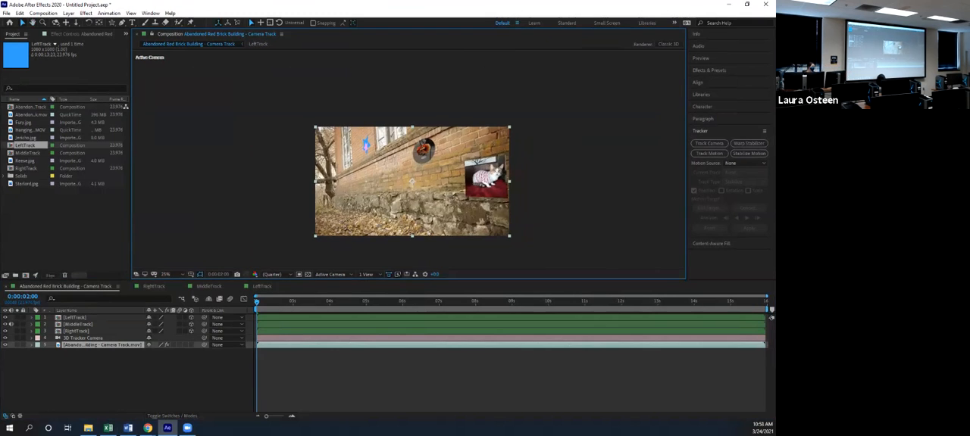
scroll(411, 165, up, 2)
key(v)
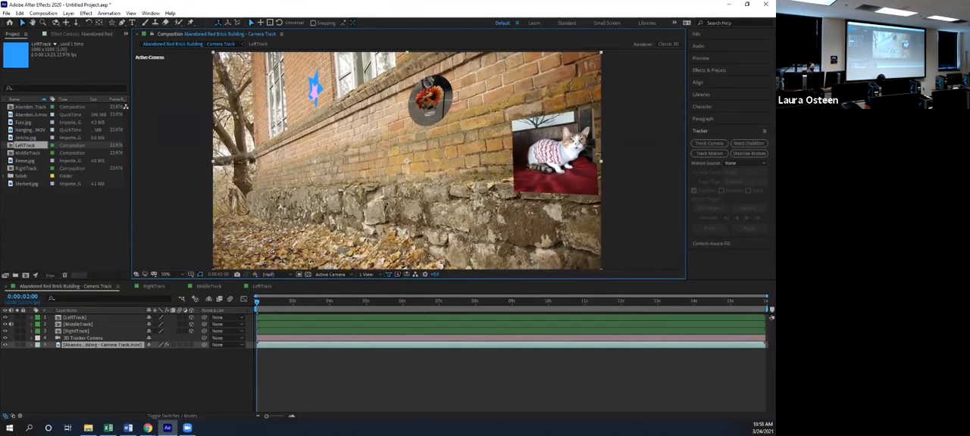
key(space)
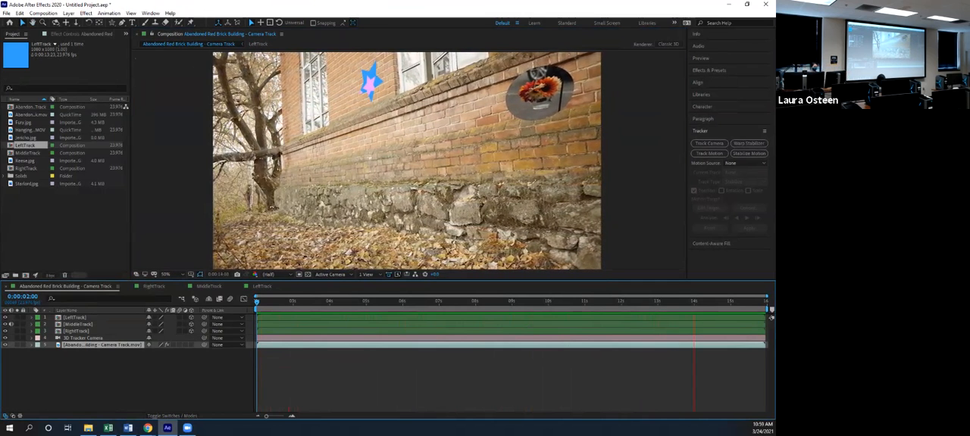
key(space)
Show the layer blending modes and try Lighten, Screen and Overlay on the LeftTrack layer
click(75, 317)
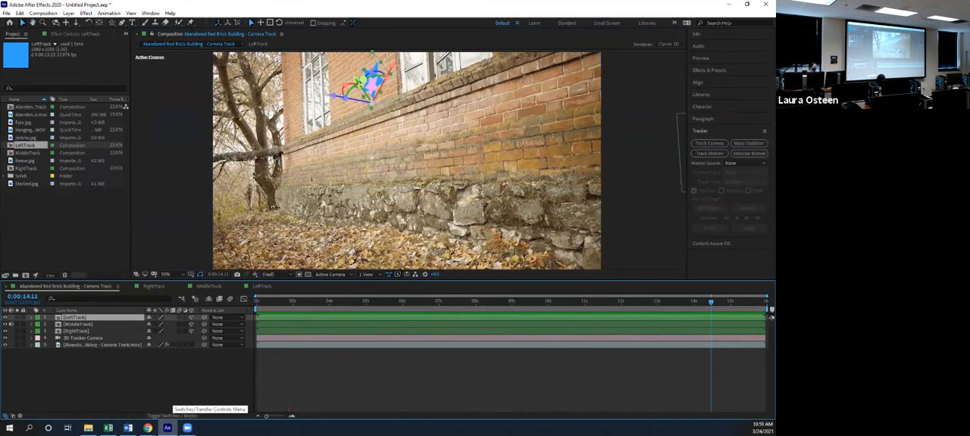
click(175, 416)
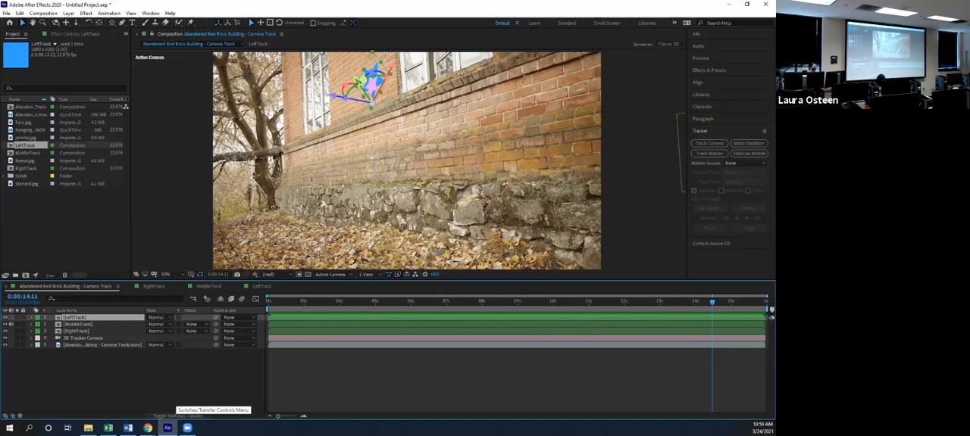
click(155, 318)
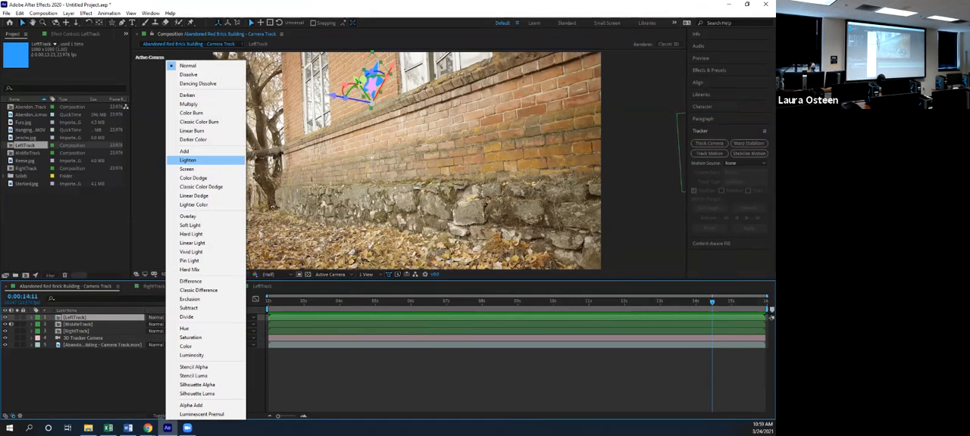
click(190, 160)
click(156, 318)
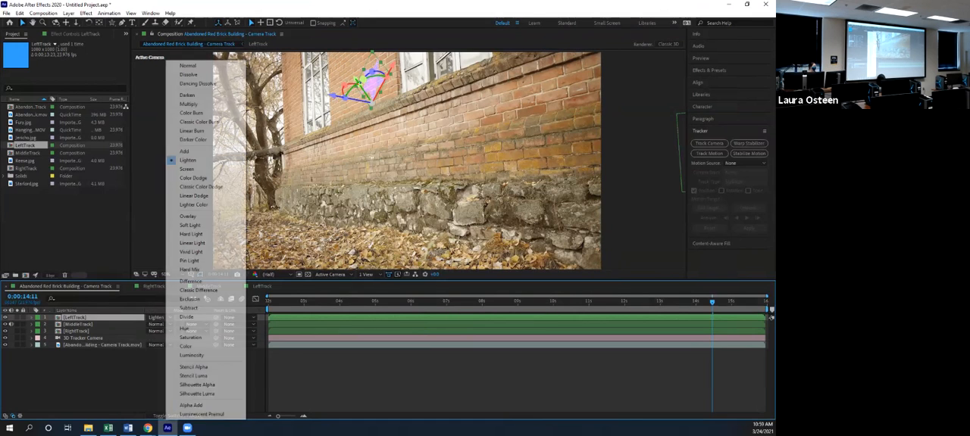
click(189, 169)
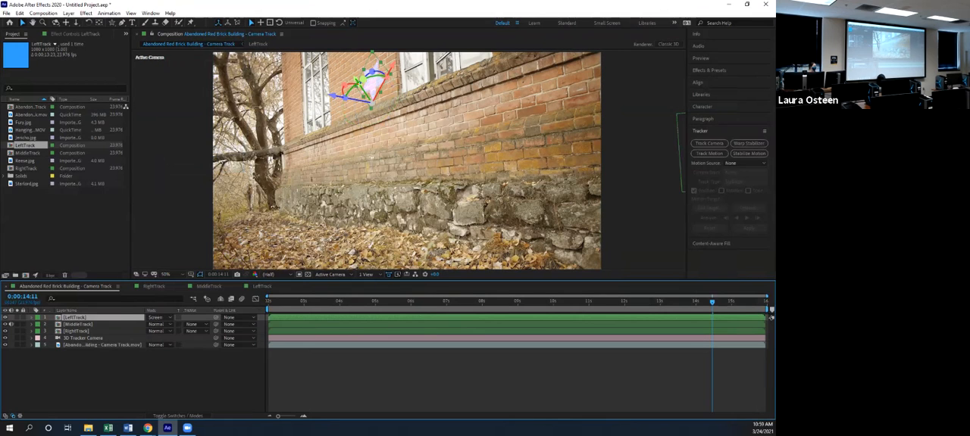
click(156, 317)
click(189, 216)
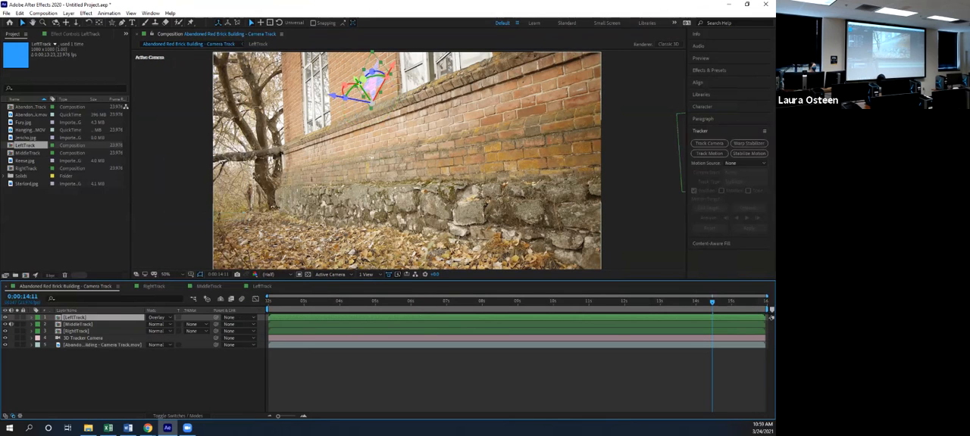
click(373, 159)
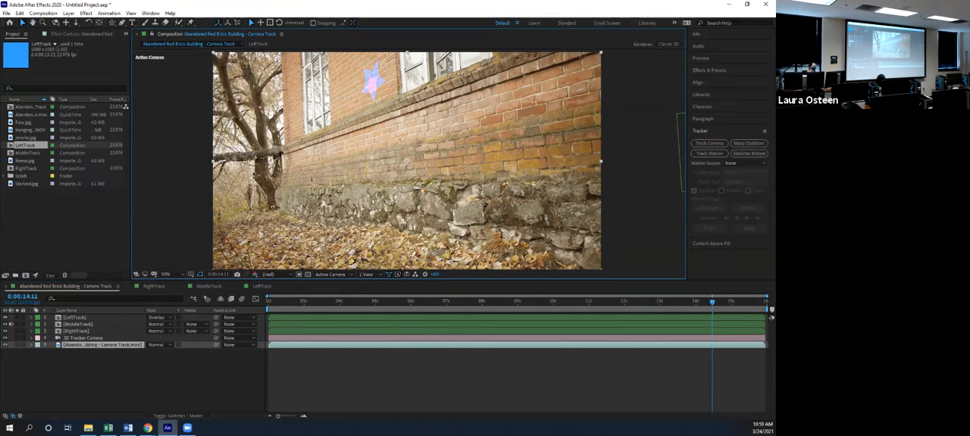
Try the Difference and Vivid Light blending modes on the LeftTrack layer
click(160, 318)
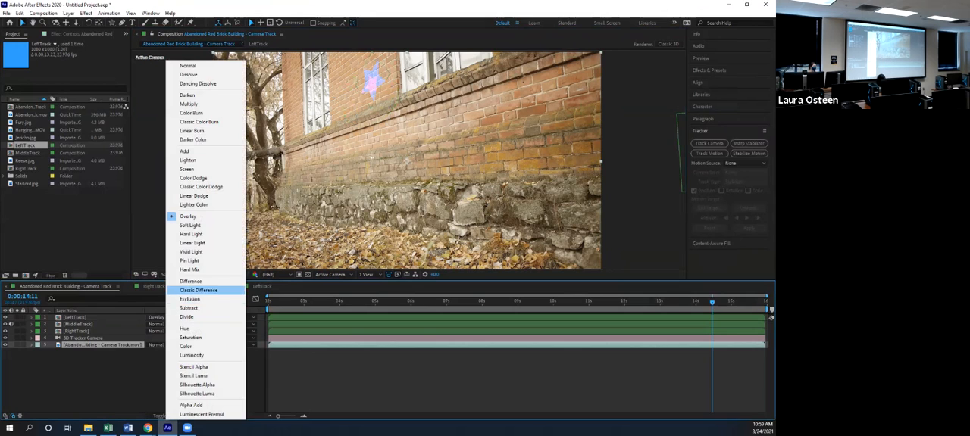
click(194, 287)
click(161, 318)
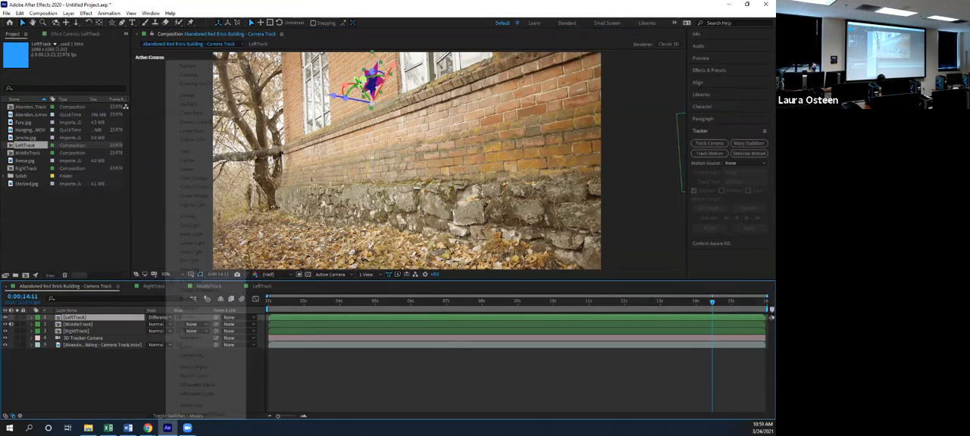
click(191, 252)
Set the LeftTrack layer's blending mode to Multiply and play back the composition from the start
click(160, 317)
click(188, 104)
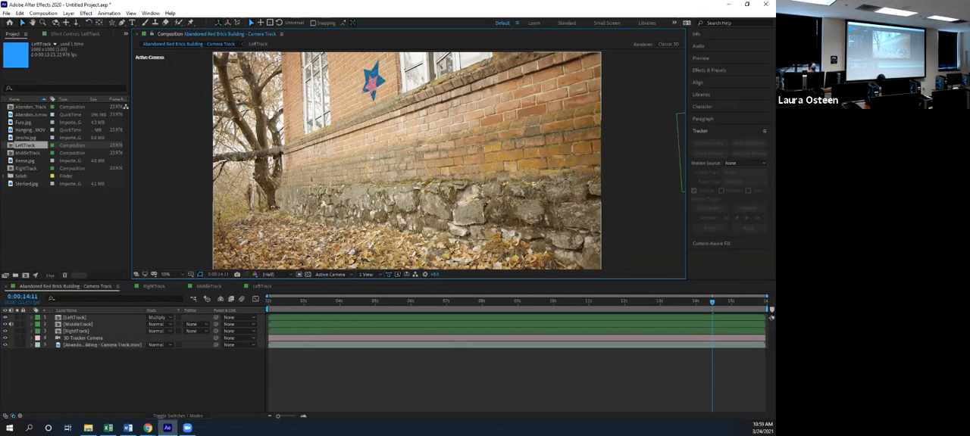
key(space)
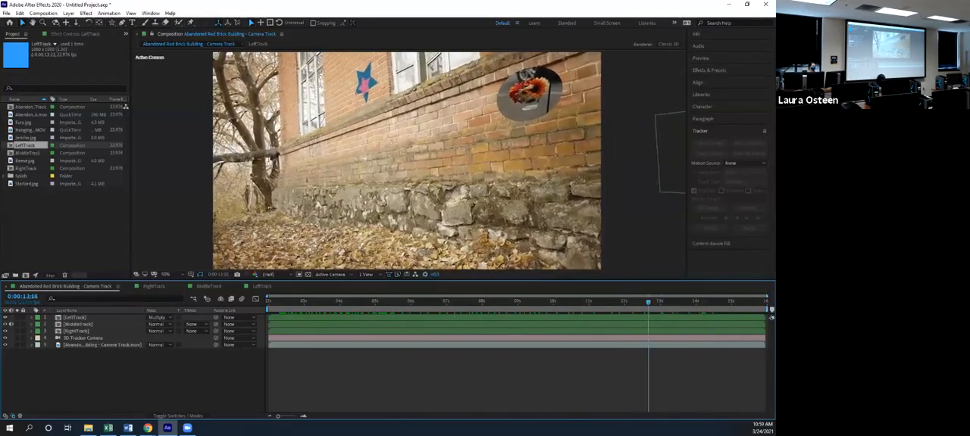
key(Home)
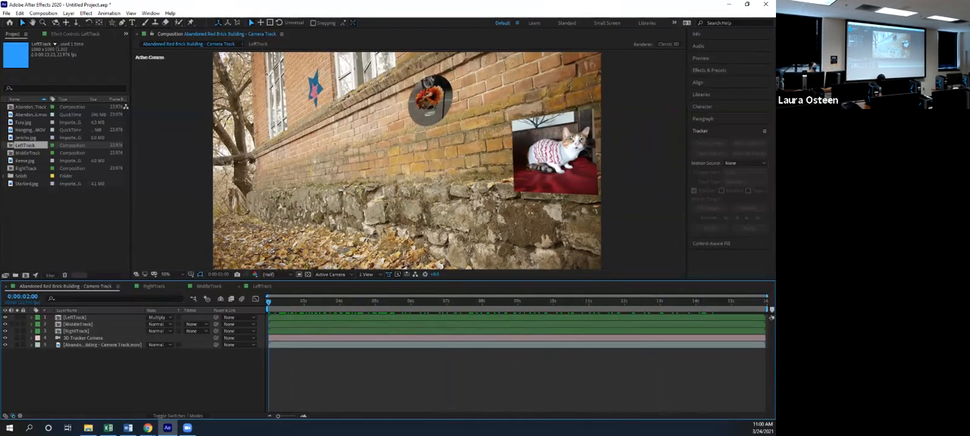
key(space)
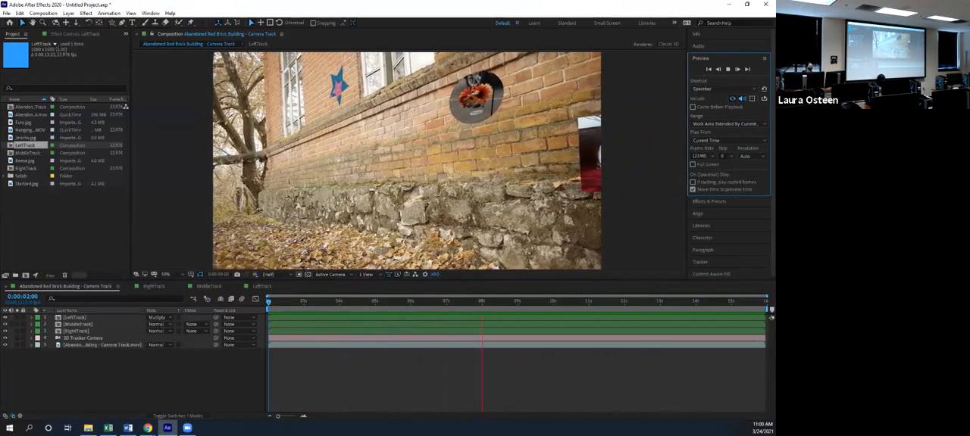
key(space)
Create a new composition named MotionTrack with the HDTV 1080 24 preset
click(64, 227)
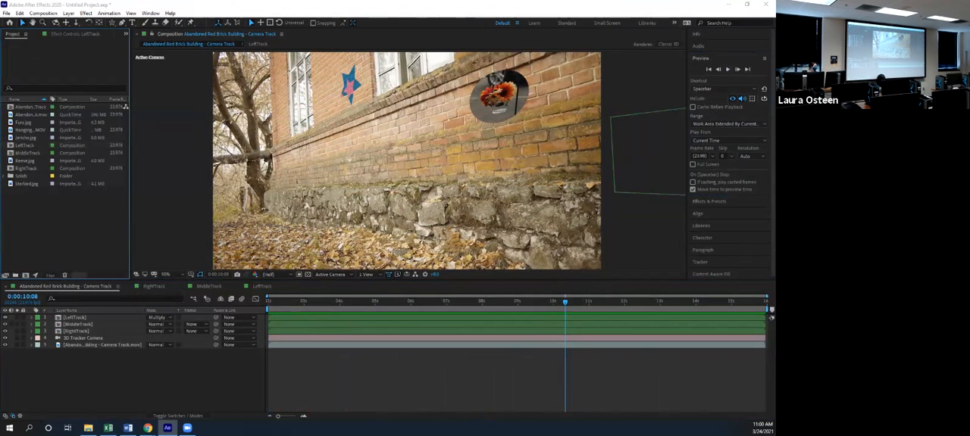
key(ctrl+n)
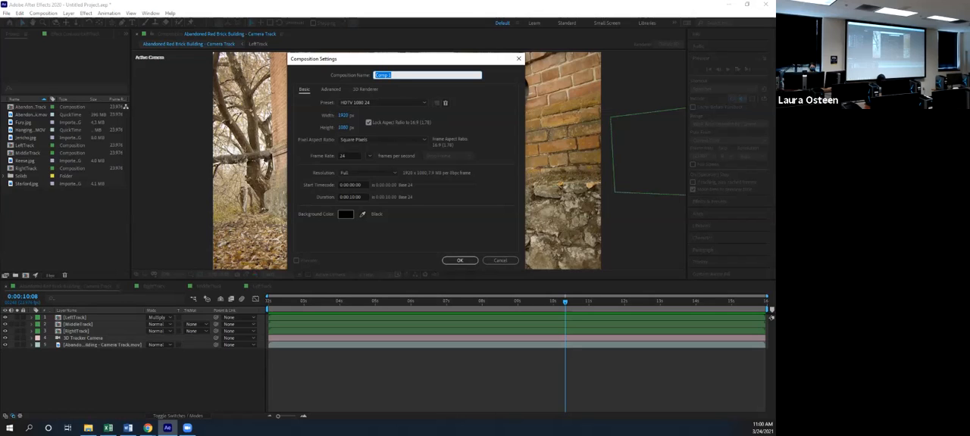
text(MotionTrack)
key(Return)
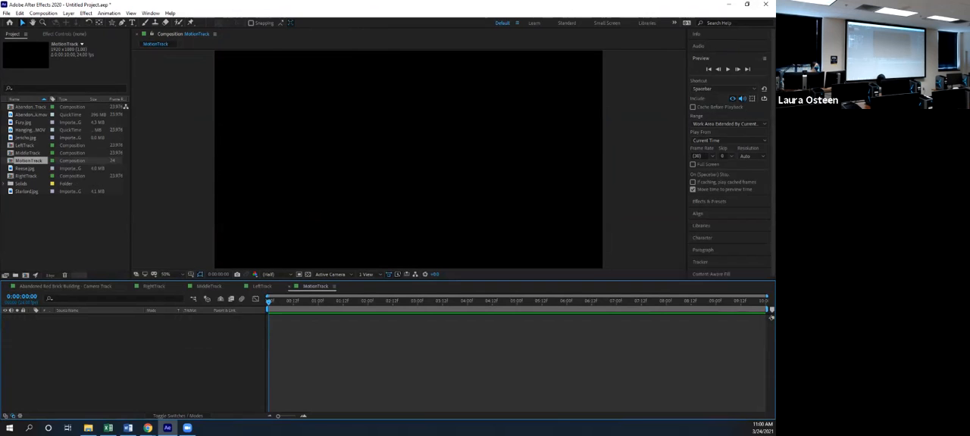
Add the Hanging Candle - Motion Tracking.MOV footage to the MotionTrack composition and play it back
click(31, 130)
drag(30, 130, 80, 353)
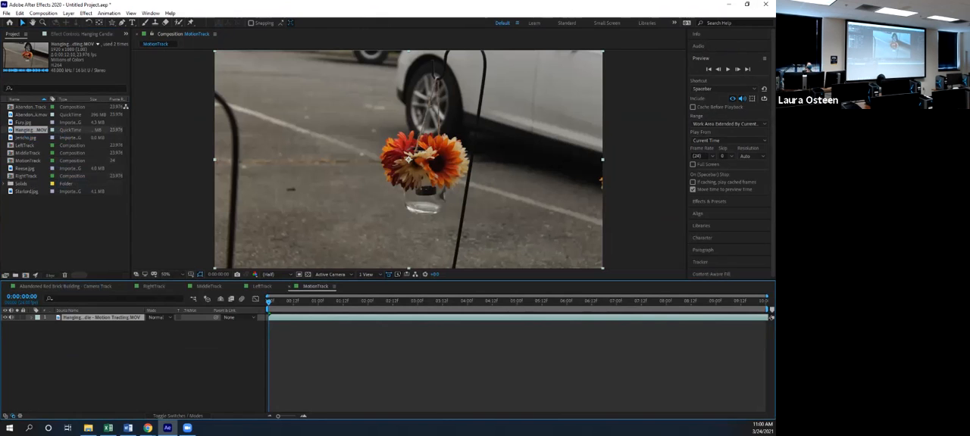
scroll(408, 159, up, 2)
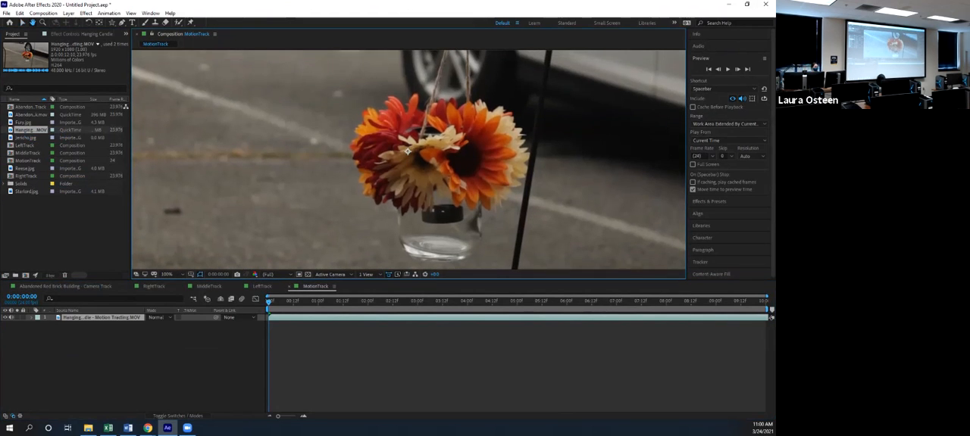
scroll(408, 158, down, 2)
scroll(407, 157, down, 2)
scroll(407, 156, up, 2)
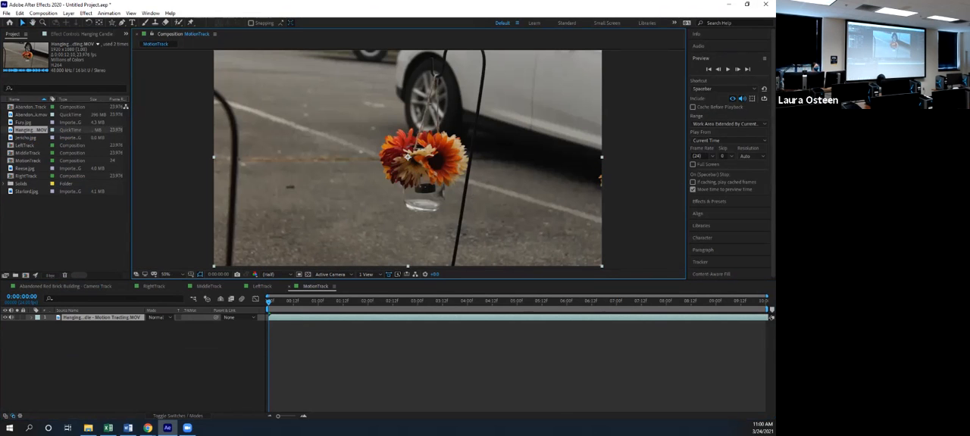
key(space)
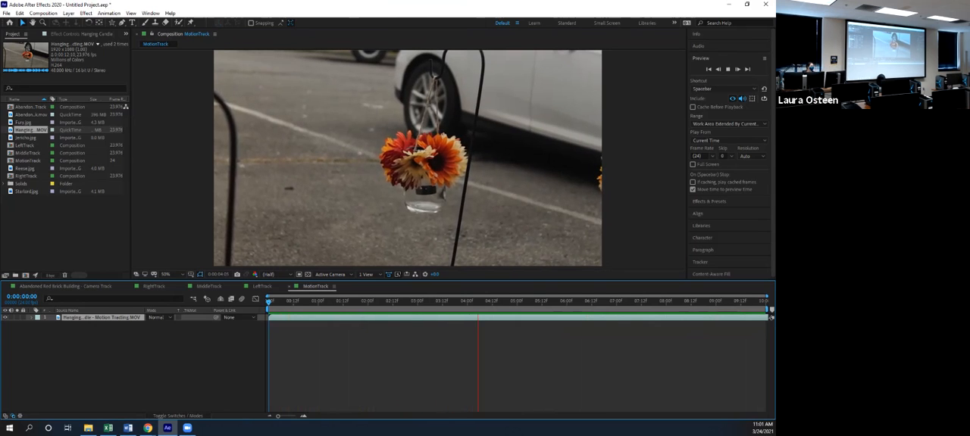
key(space)
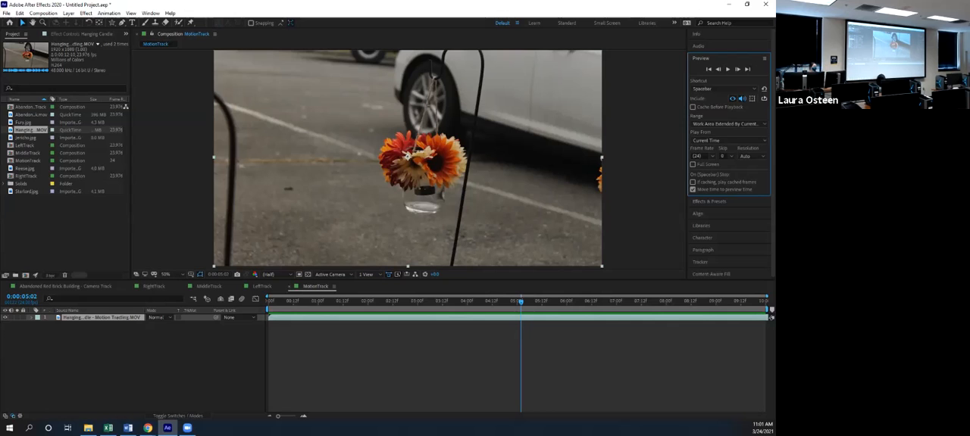
Examine the flowers, the black candle and the glass jar up close for high-contrast details suitable for motion tracking
scroll(422, 186, up, 4)
drag(421, 186, 419, 184)
drag(382, 49, 330, 60)
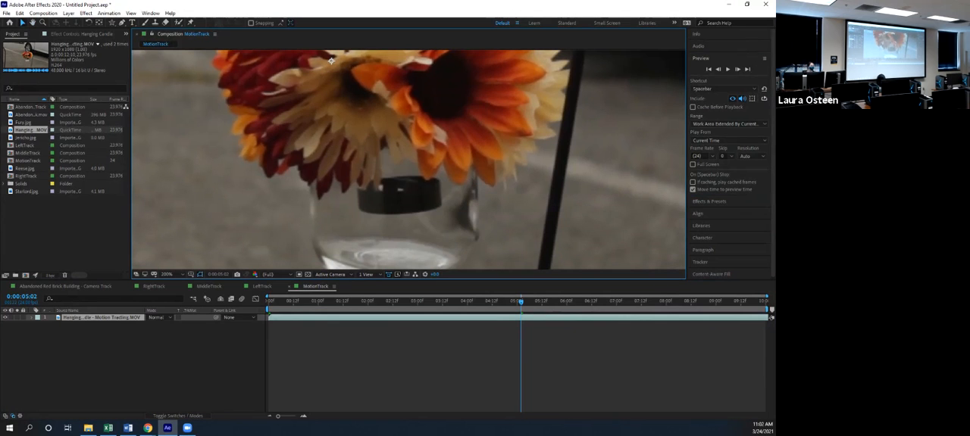
drag(331, 60, 338, 154)
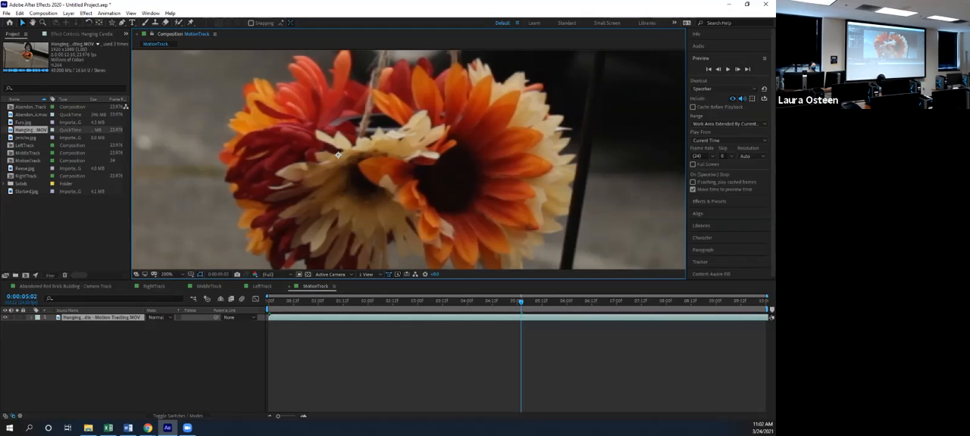
drag(338, 154, 330, 56)
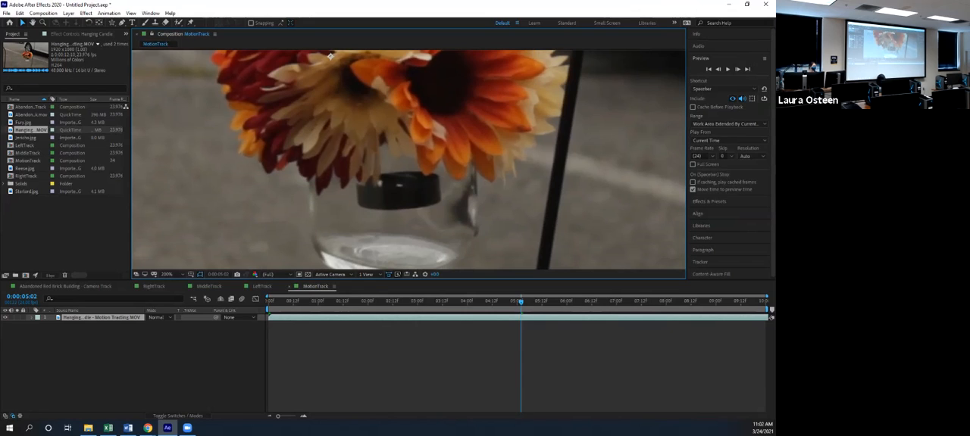
drag(329, 56, 337, 66)
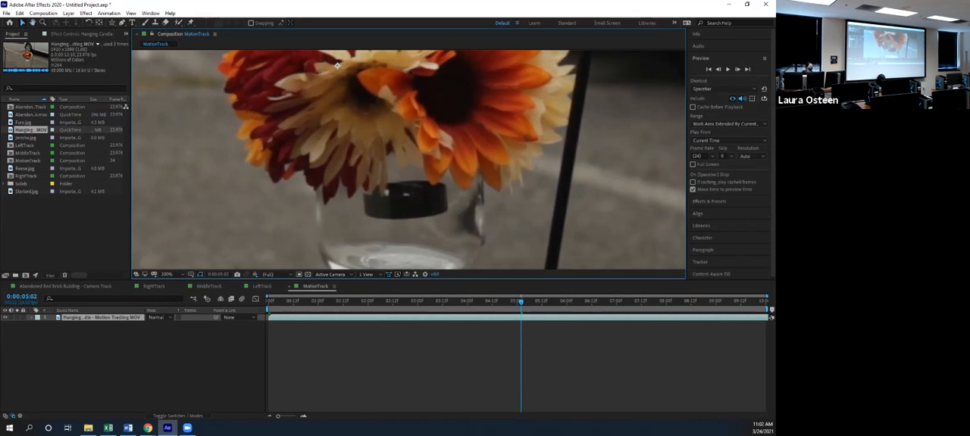
drag(337, 66, 319, 122)
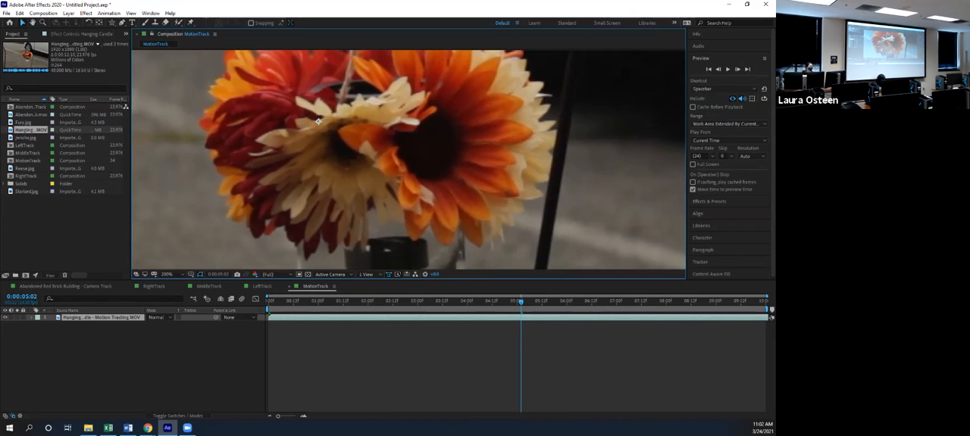
right_click(501, 155)
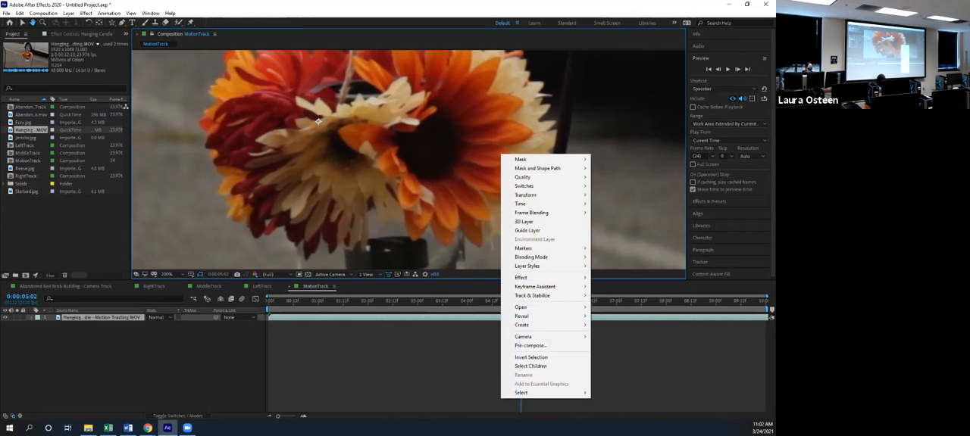
key(Escape)
scroll(501, 154, down, 2)
scroll(501, 155, up, 1)
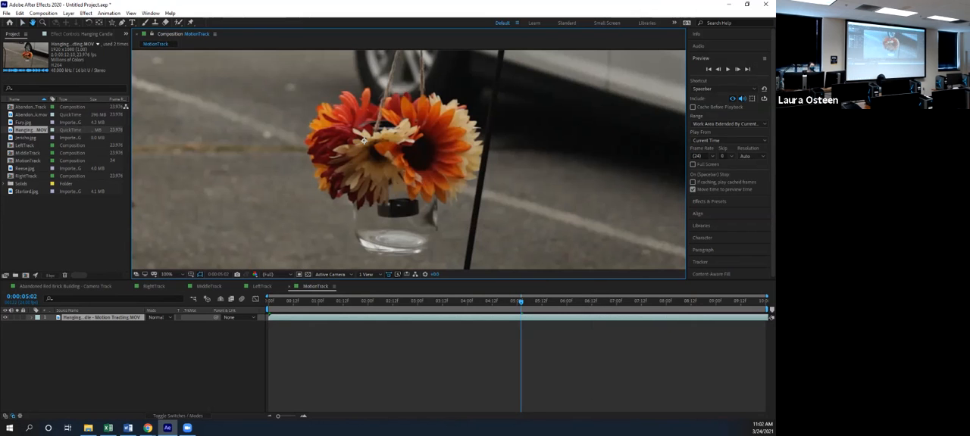
Return to the first frame and start Track Motion on the Hanging Candle layer
click(700, 262)
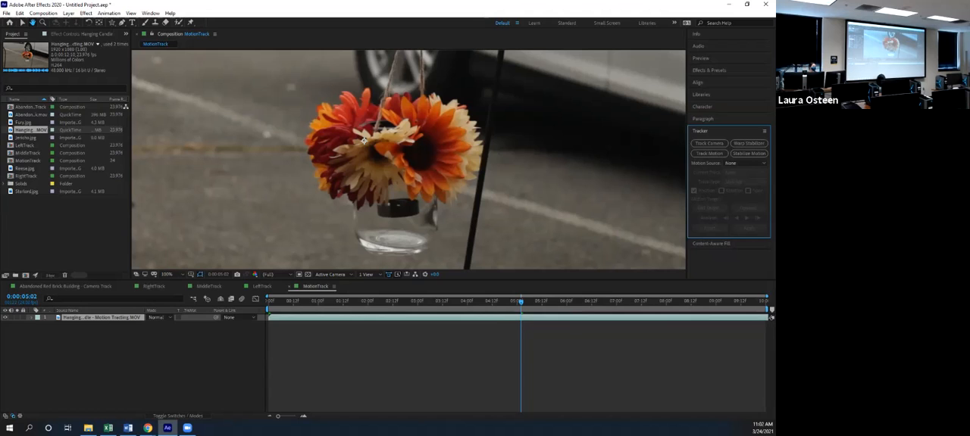
drag(521, 302, 268, 303)
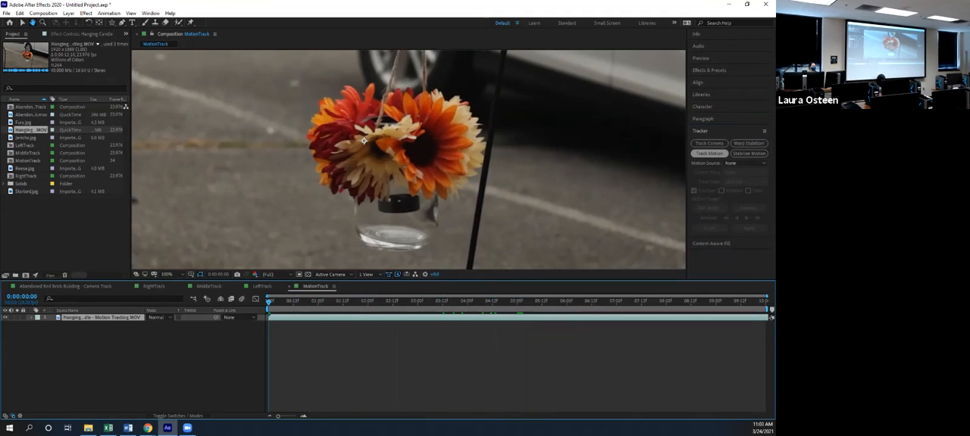
click(709, 153)
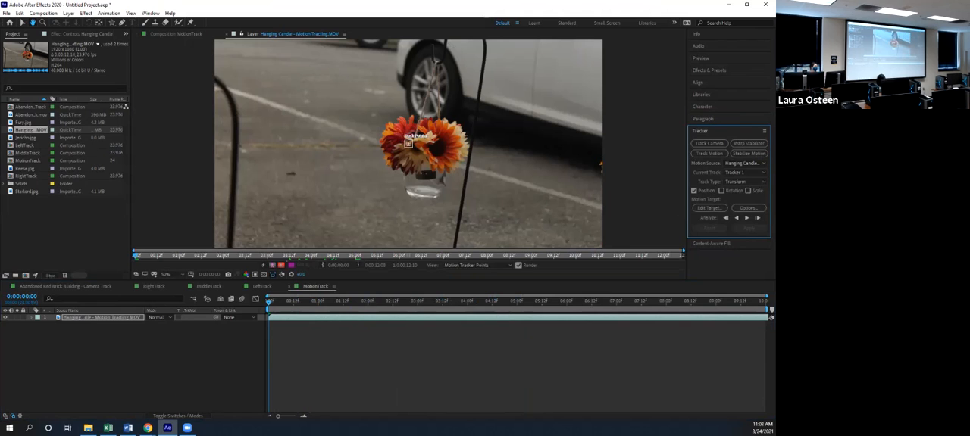
Place the track point on the jar at the black candle's lower edge, and enlarge its feature and search regions
scroll(408, 143, up, 2)
drag(408, 142, 406, 103)
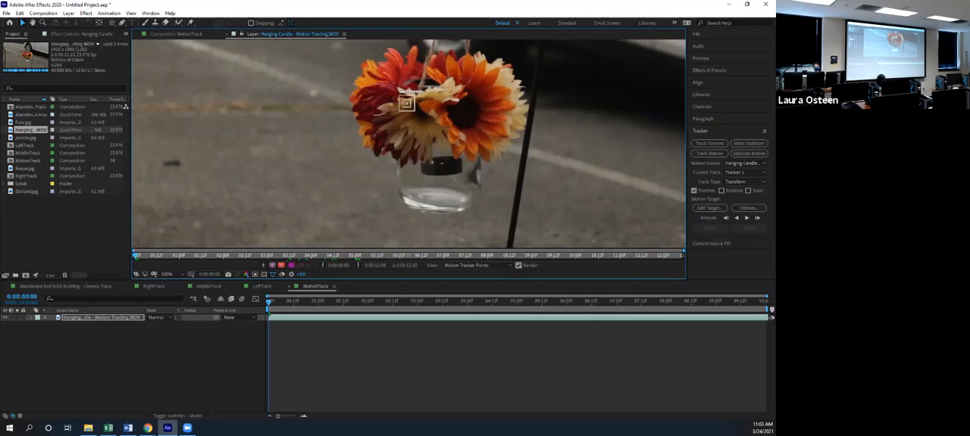
drag(406, 103, 422, 173)
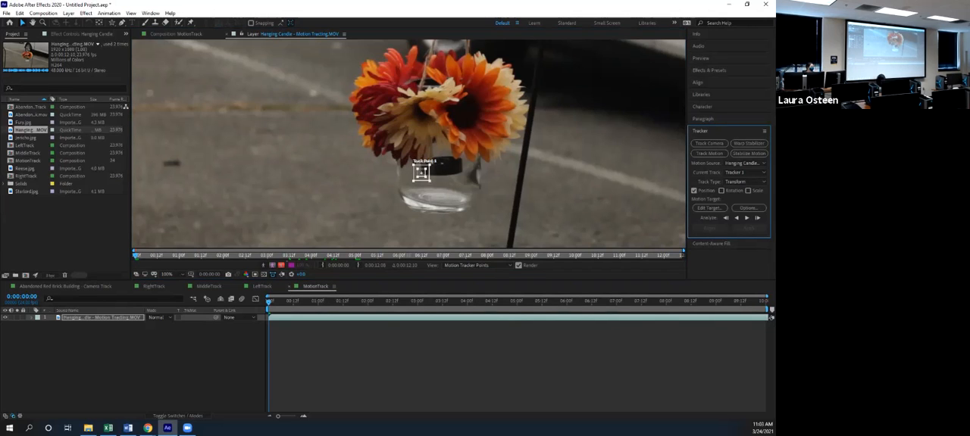
scroll(434, 201, up, 1)
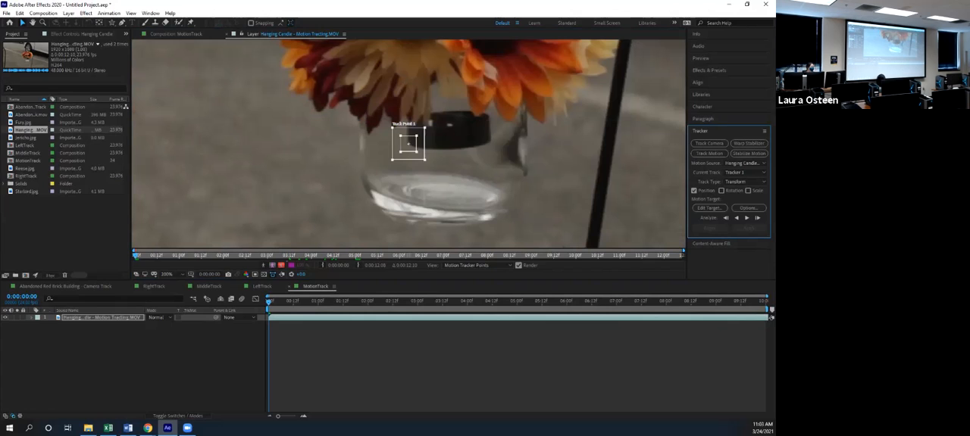
mouse_move(424, 160)
mouse_down()
mouse_move(432, 170)
mouse_move(422, 160)
mouse_up()
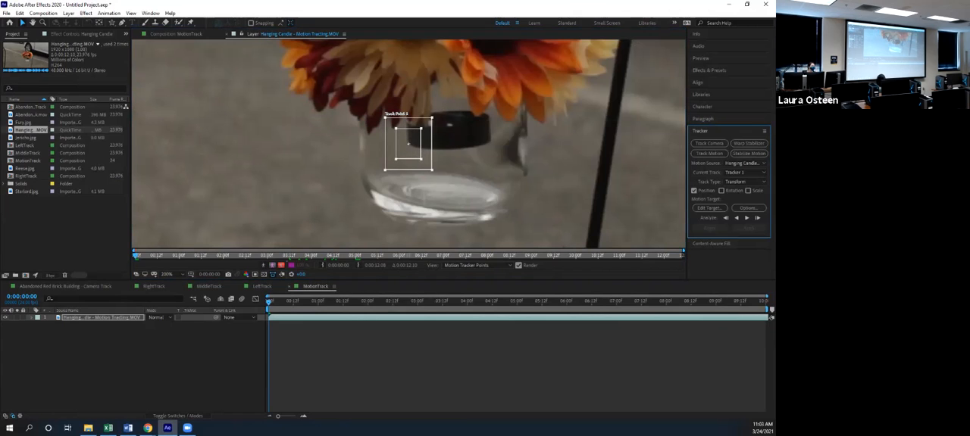
Shrink the track point's search region to fit closely around its feature region at the black candle's lower edge
drag(432, 170, 429, 159)
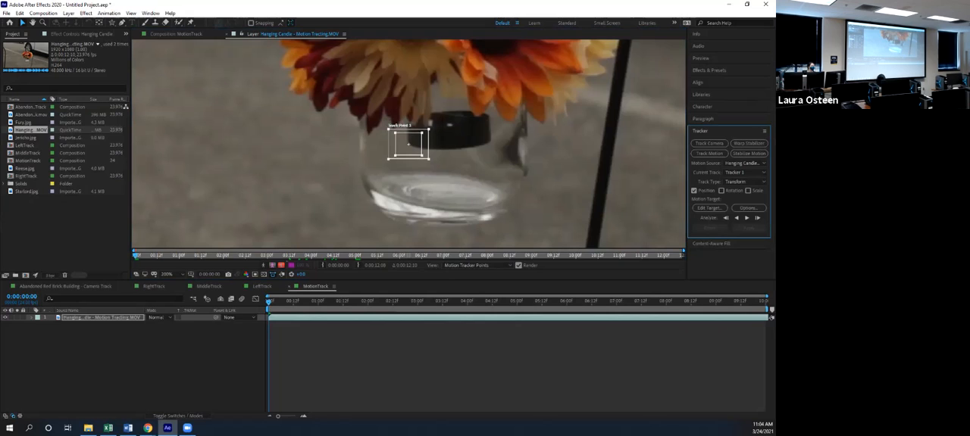
click(408, 144)
drag(408, 145, 386, 246)
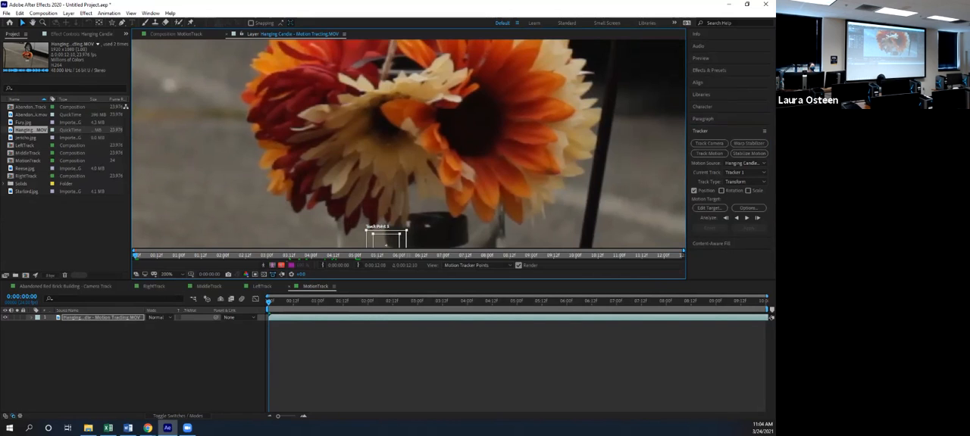
scroll(410, 144, down, 1)
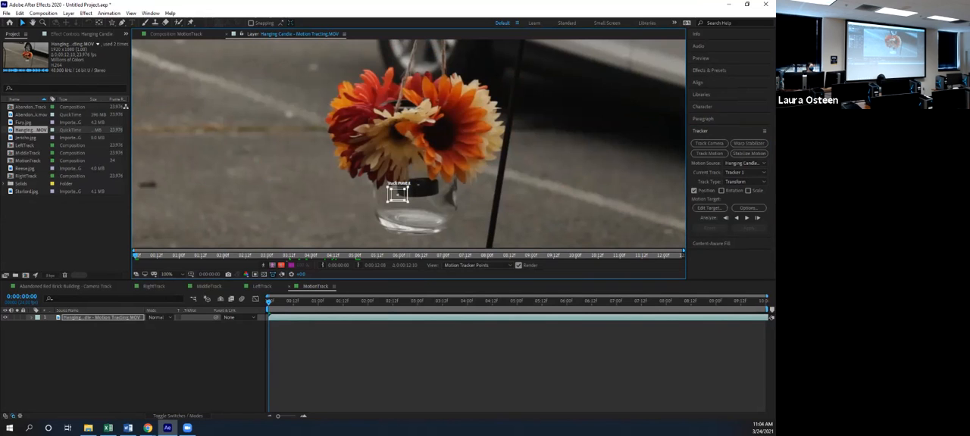
Add a text layer reading "Flowers" to the MotionTrack composition and place it just below the glass jar
click(176, 34)
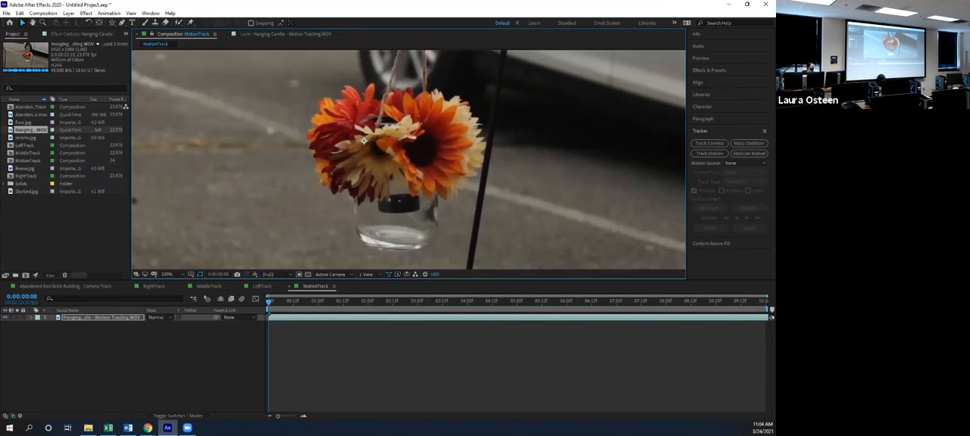
click(136, 360)
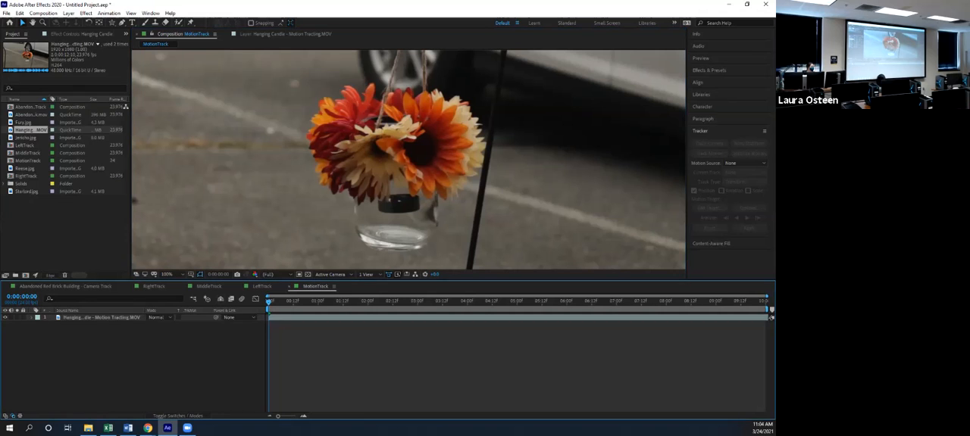
right_click(70, 334)
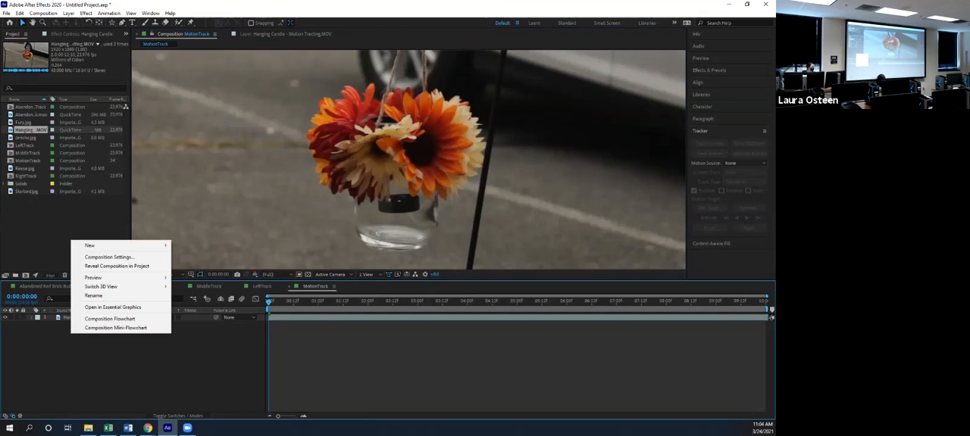
mouse_move(114, 246)
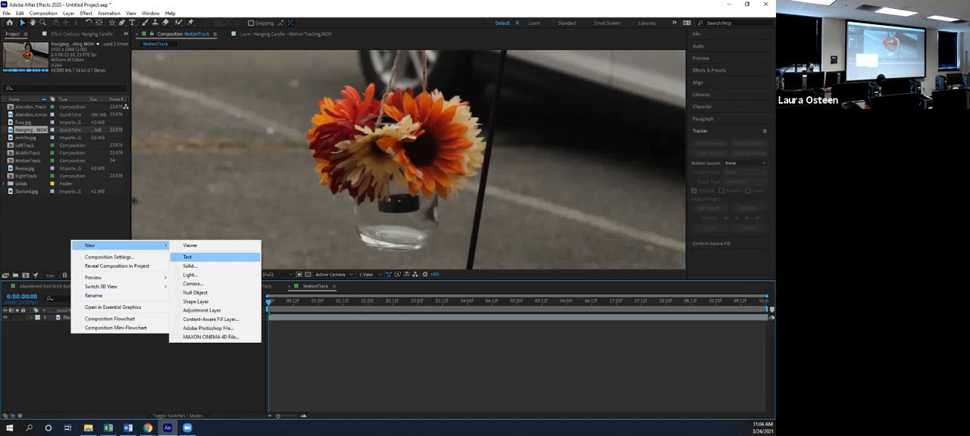
click(187, 257)
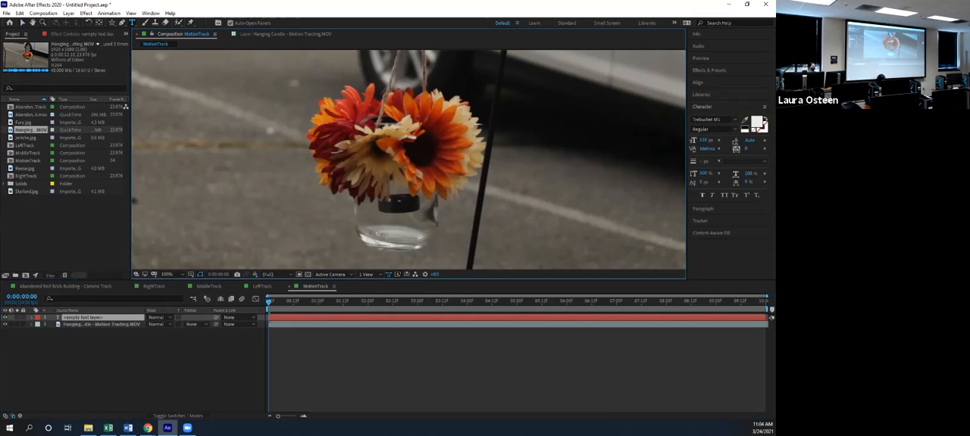
text(Flowers)
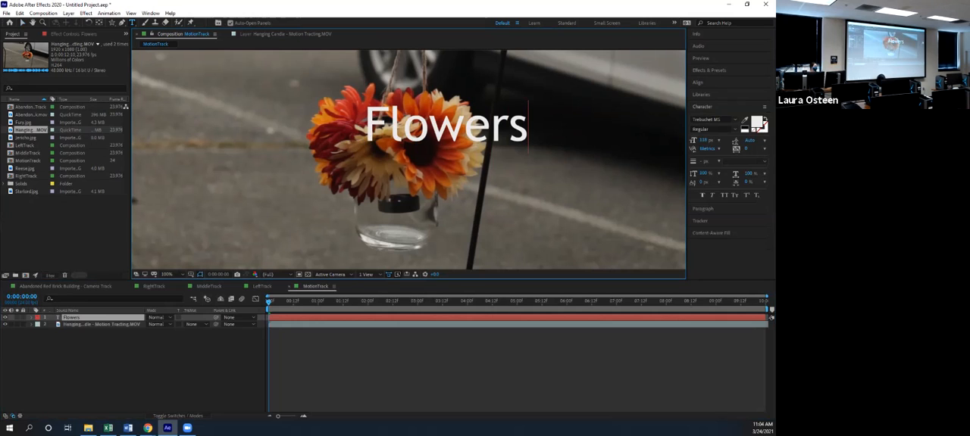
key(KP_Enter)
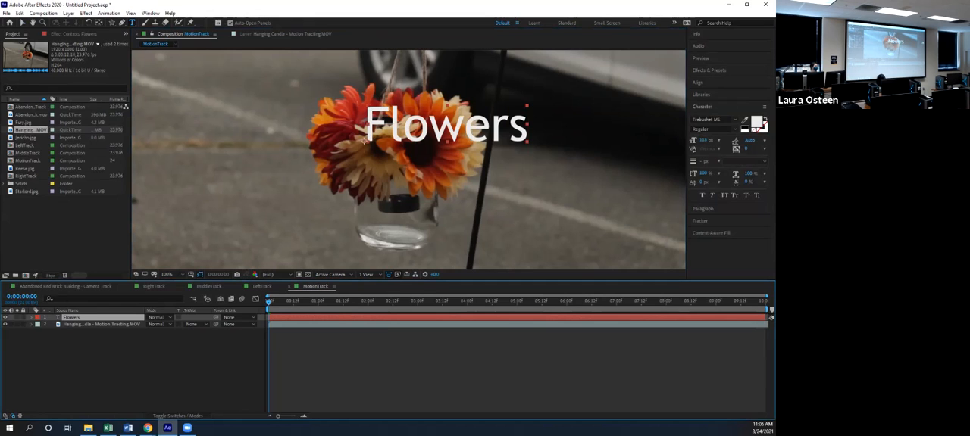
click(23, 23)
drag(448, 126, 395, 249)
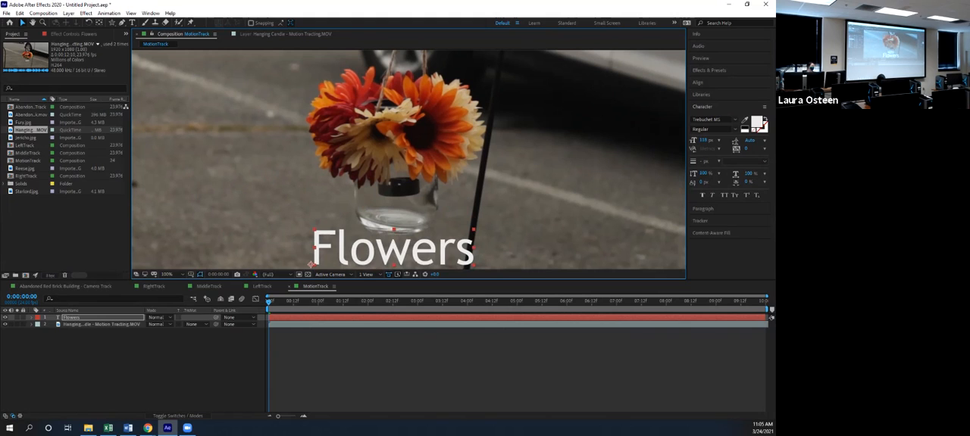
Add a null object and place its anchor point on the jar at the black candle's lower edge
right_click(104, 362)
mouse_move(152, 273)
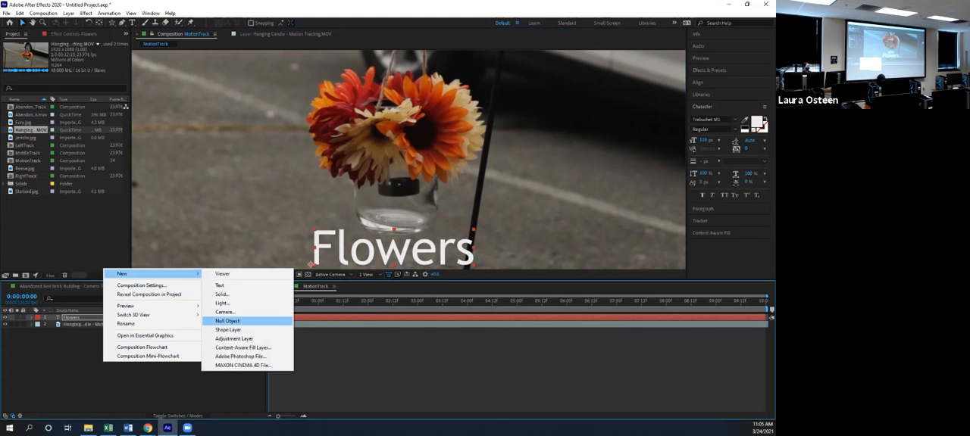
click(227, 321)
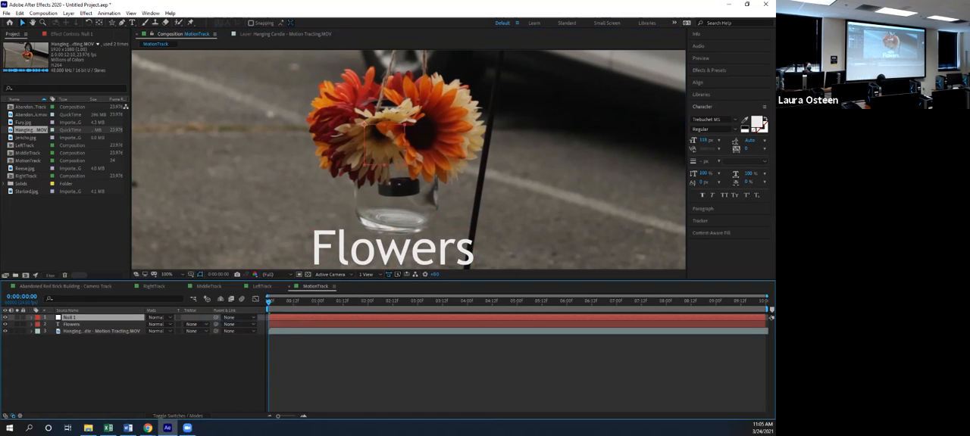
drag(379, 148, 394, 219)
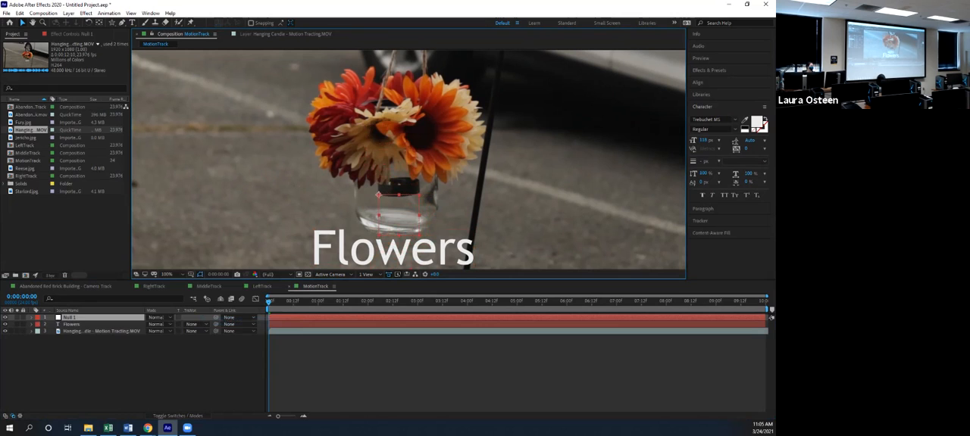
key(Return)
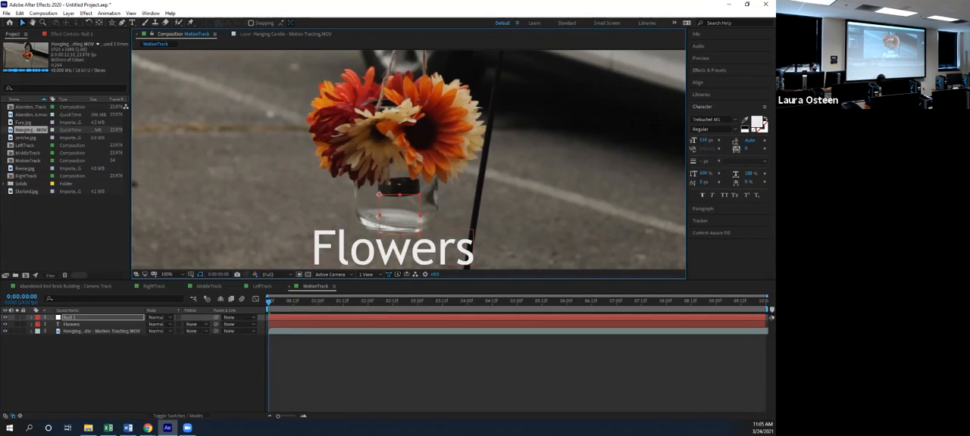
click(72, 325)
click(70, 318)
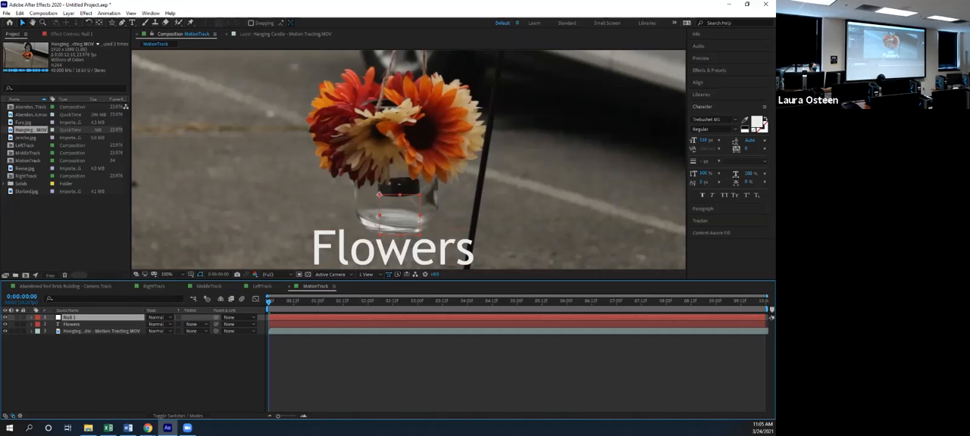
Reopen the Hanging Candle layer view with its tracker settings and analyze the track point's motion forward
click(294, 34)
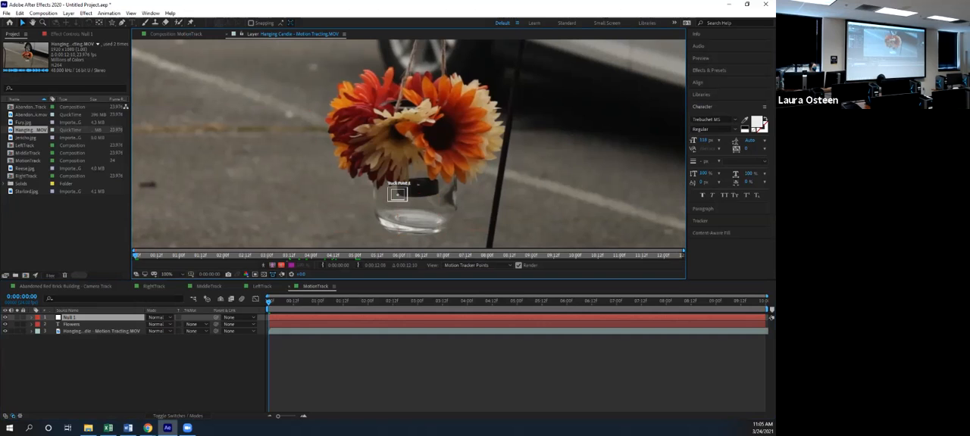
click(69, 318)
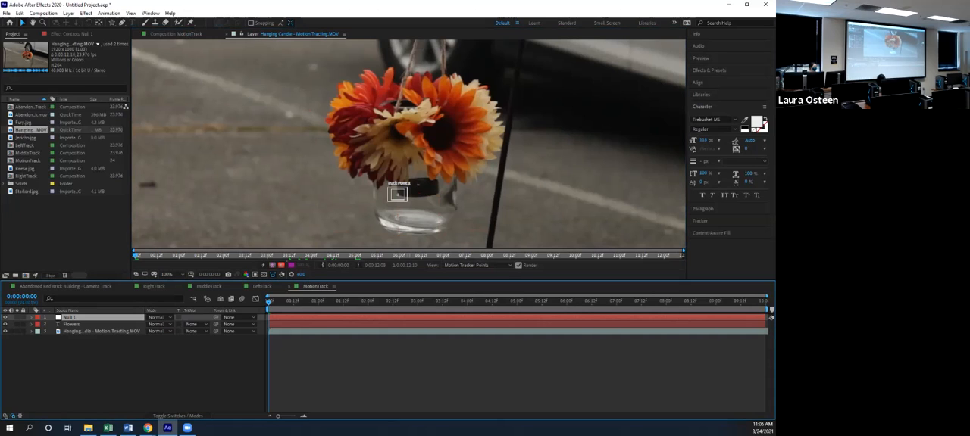
click(700, 221)
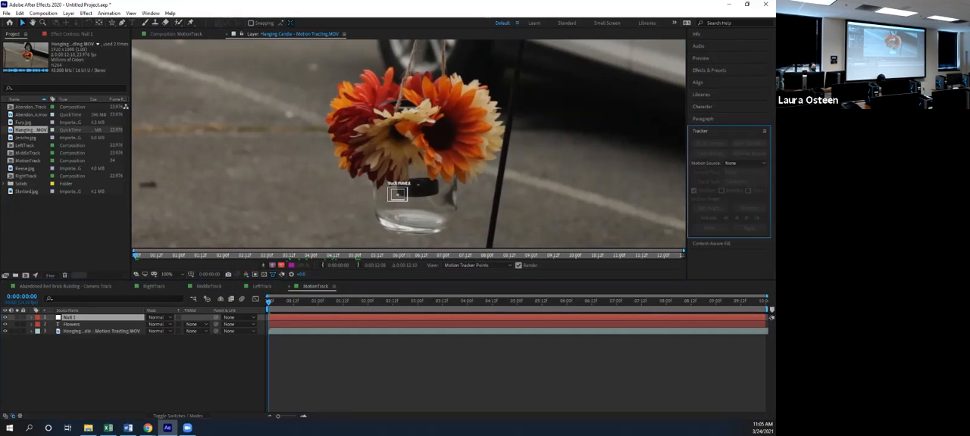
click(102, 331)
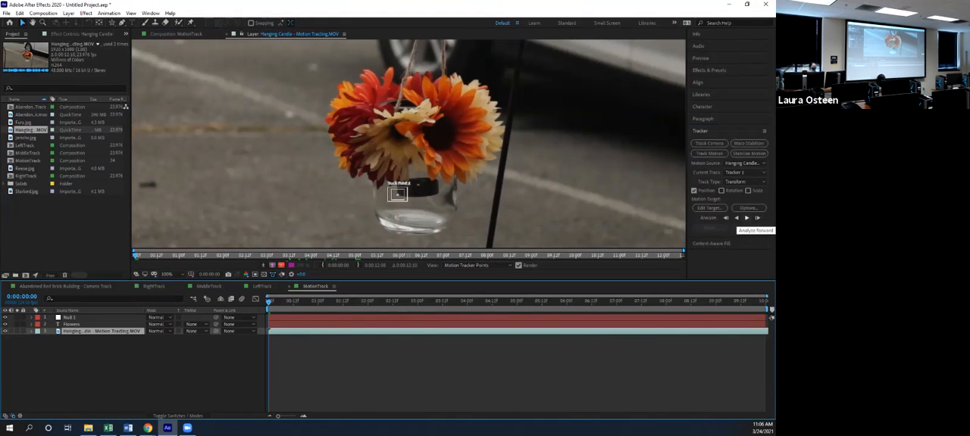
click(747, 219)
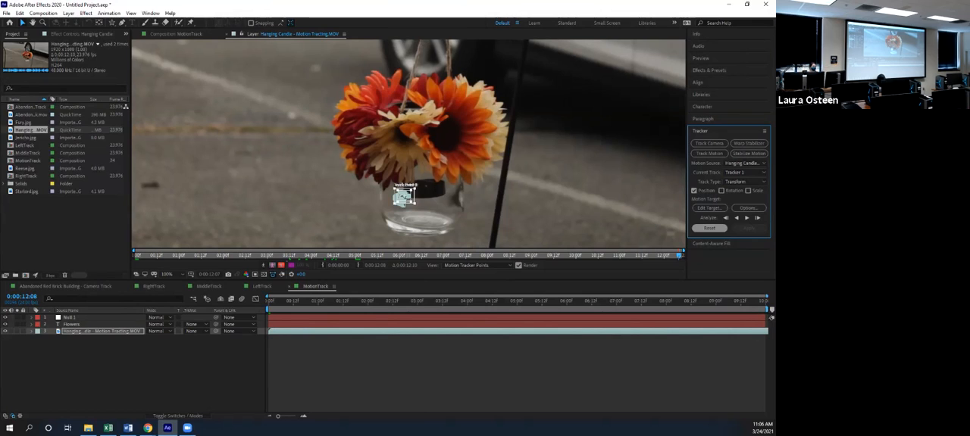
Reposition the track point on the candle's lower edge at the first frame and analyze the motion forward again
drag(403, 197, 408, 142)
drag(408, 143, 404, 196)
click(736, 218)
key(Home)
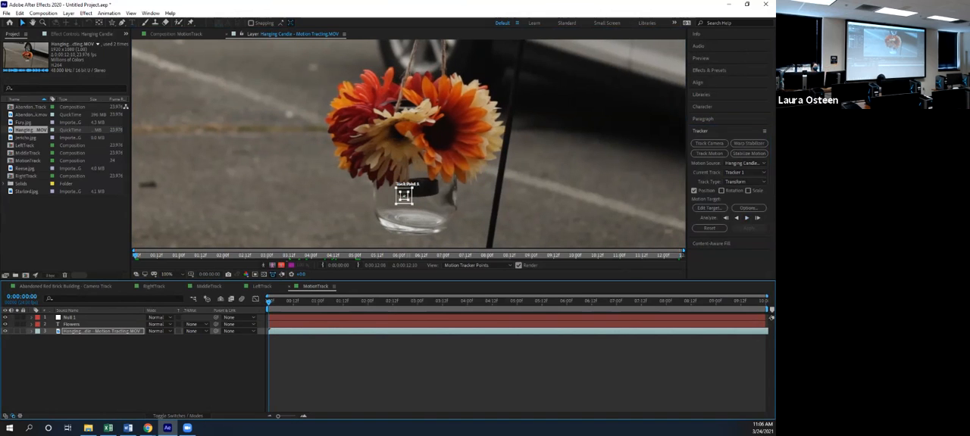
drag(404, 196, 398, 194)
click(747, 219)
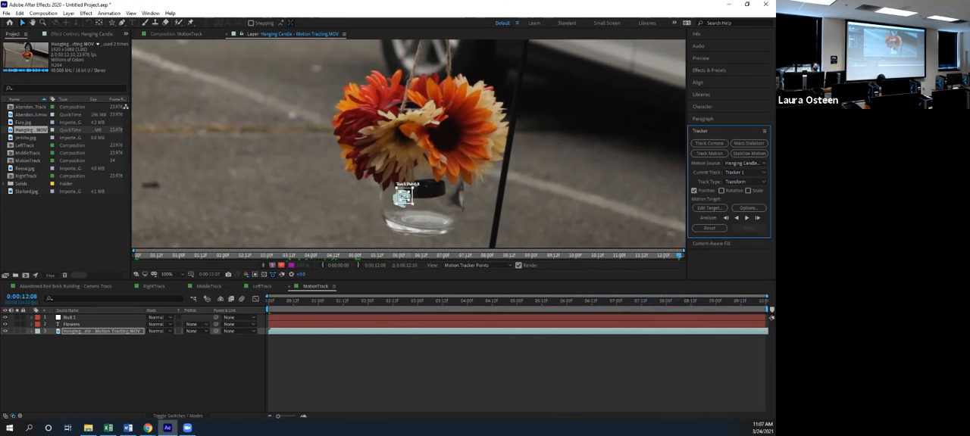
Return to the first frame and set the tracker's motion target to the Null 1 layer
drag(378, 302, 269, 301)
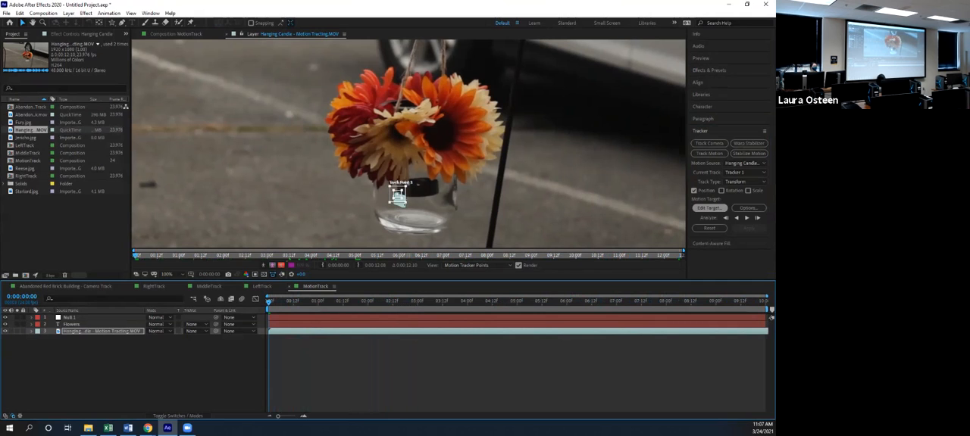
click(709, 208)
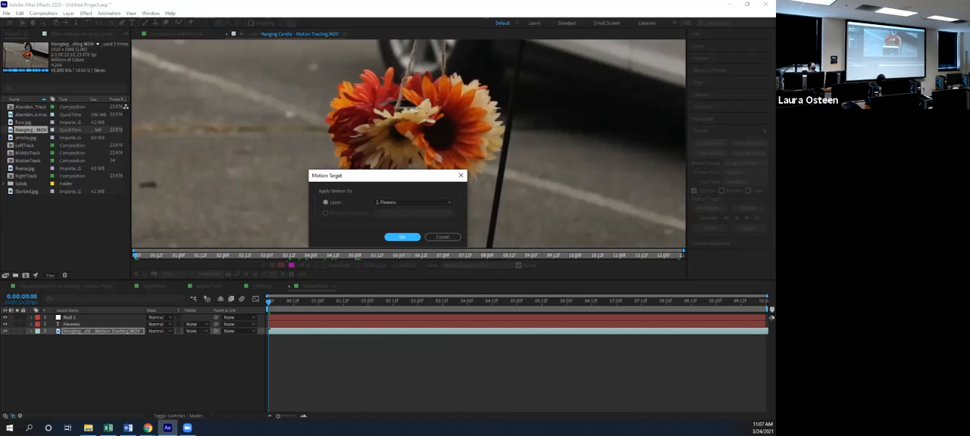
click(413, 203)
click(413, 211)
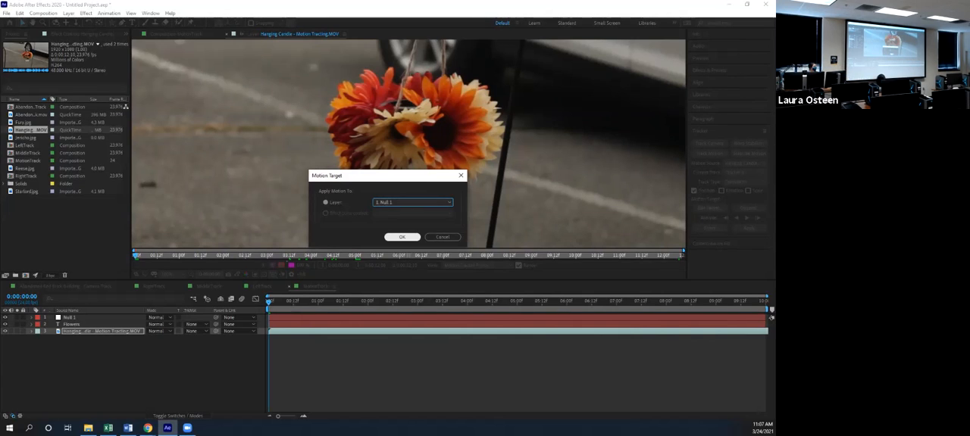
click(402, 237)
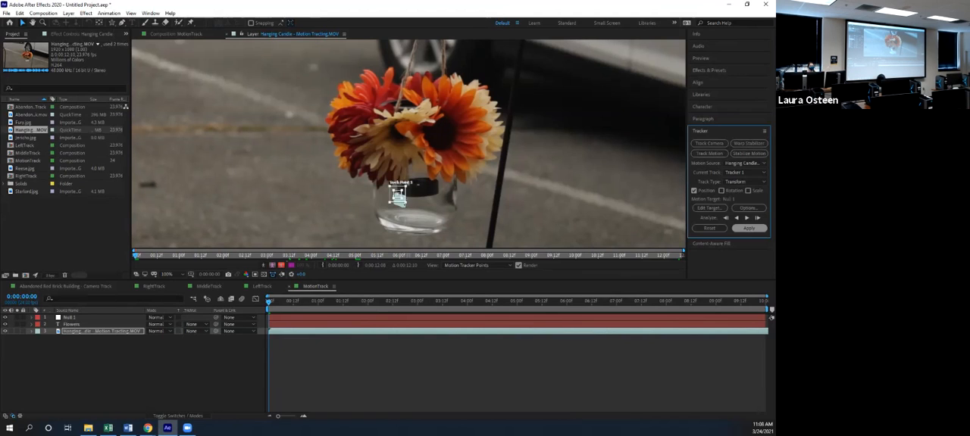
Apply the tracked motion to the null in the X and Y dimensions
click(749, 228)
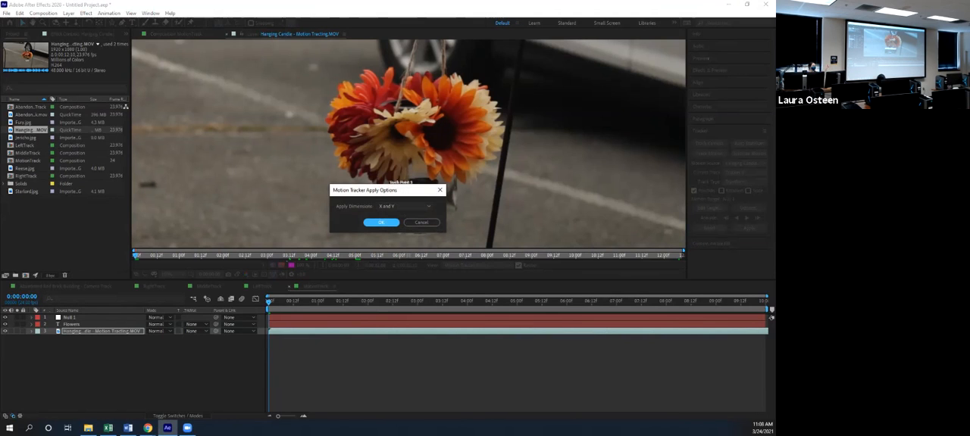
click(406, 207)
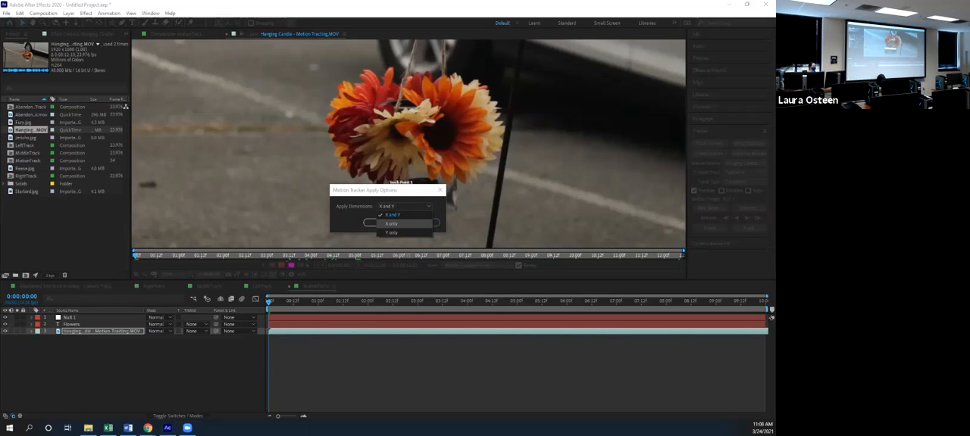
click(392, 215)
key(Return)
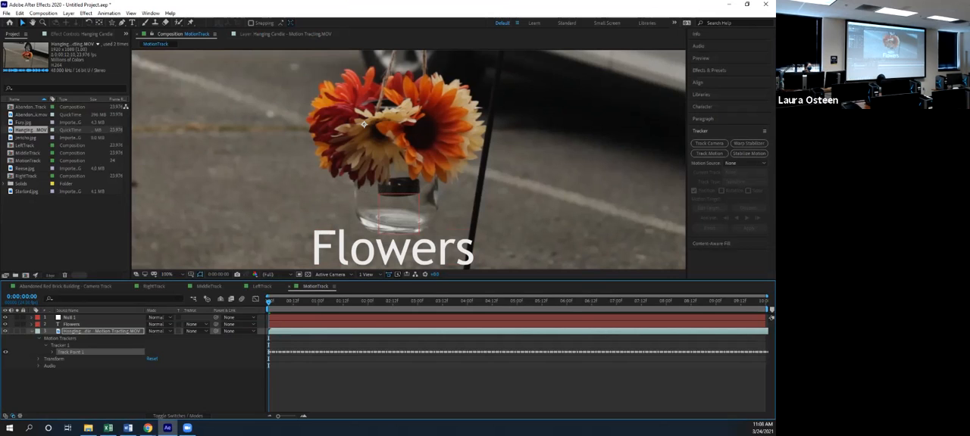
Reveal the null's transform properties to check its position keyframes, and preview the composition
click(32, 317)
click(38, 325)
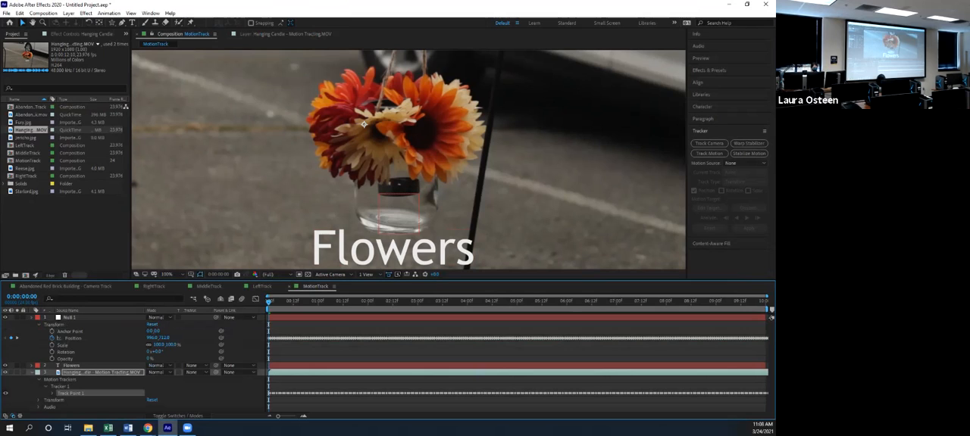
key(space)
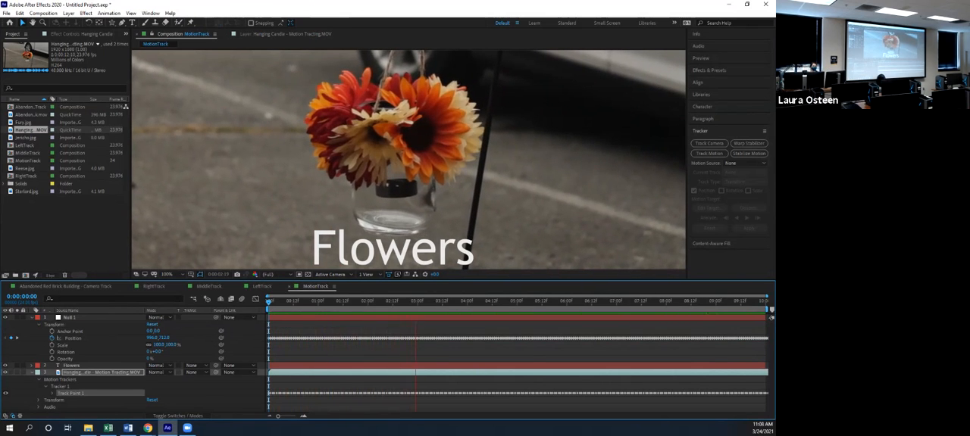
key(space)
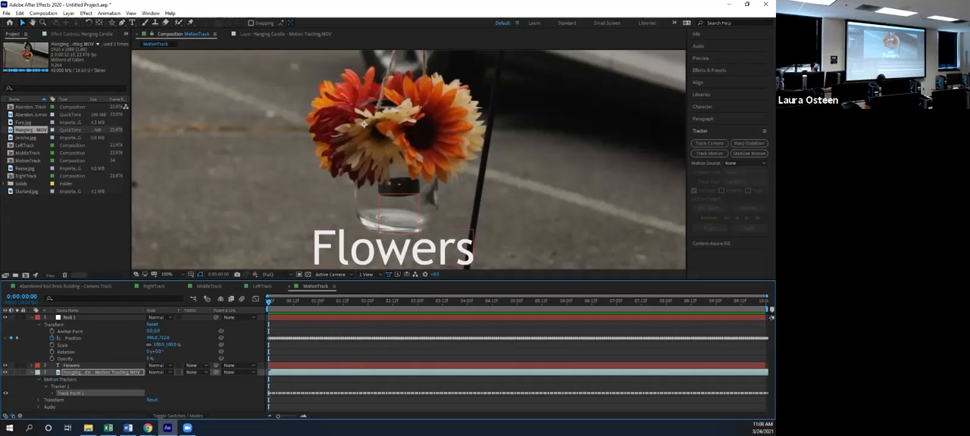
Parent the Flowers text layer to Null 1 and play the composition to check that the text follows the jar
drag(216, 366, 72, 318)
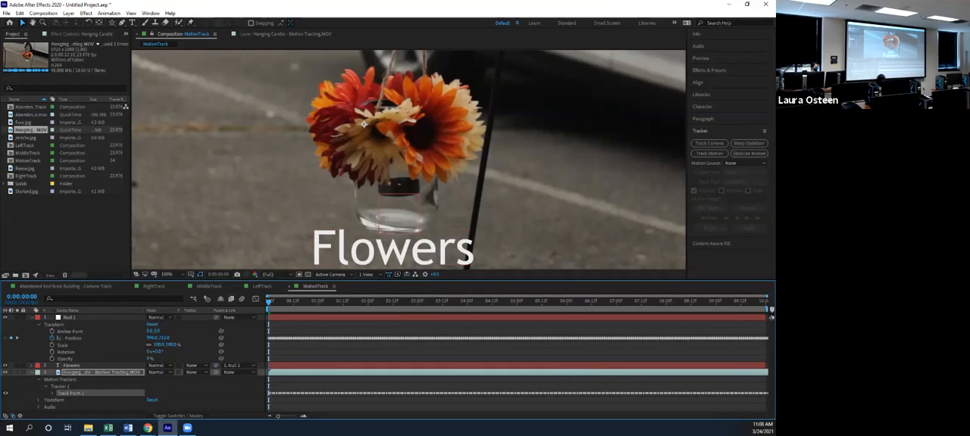
key(space)
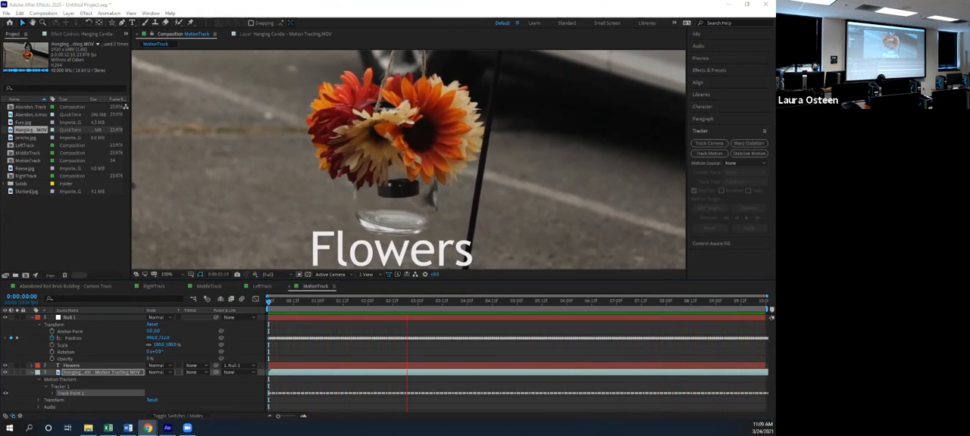
Stop the preview and switch to Word to show the Ex5FiveTracking exercise instructions
click(88, 428)
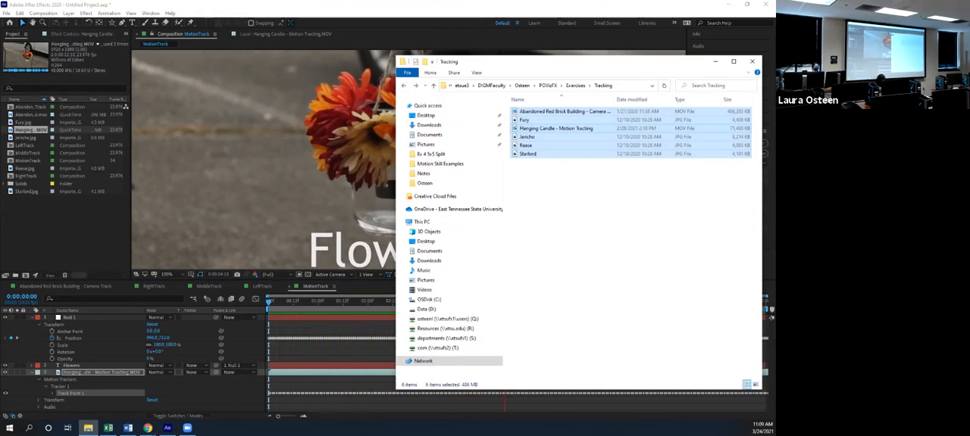
drag(576, 59, 774, 58)
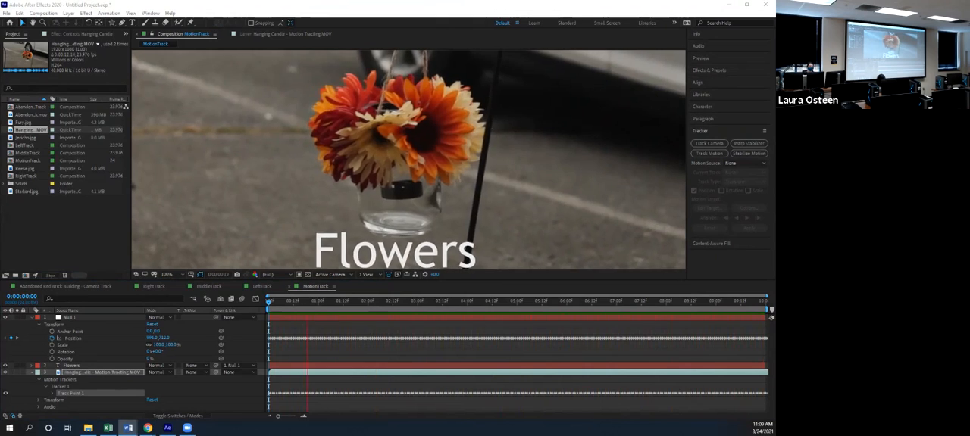
click(128, 428)
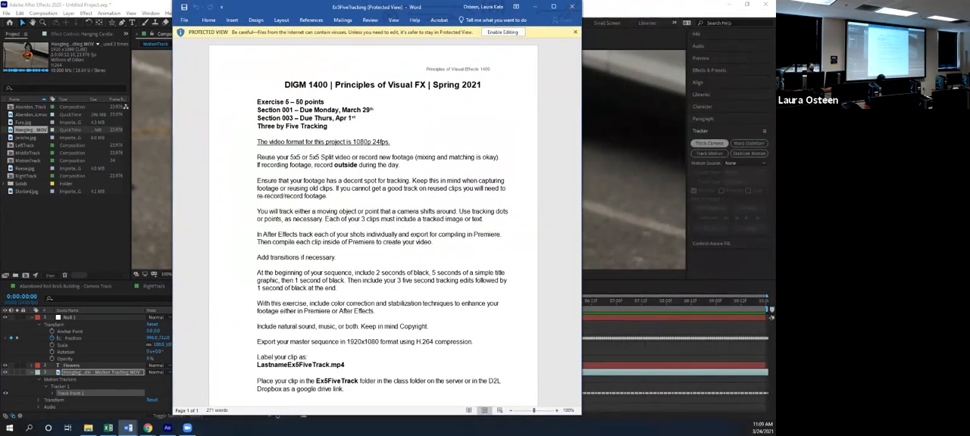
click(168, 428)
key(space)
click(128, 428)
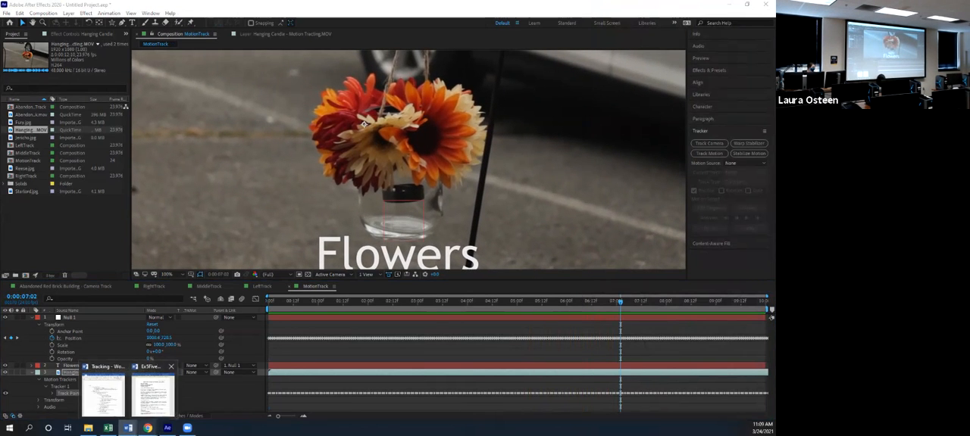
click(153, 396)
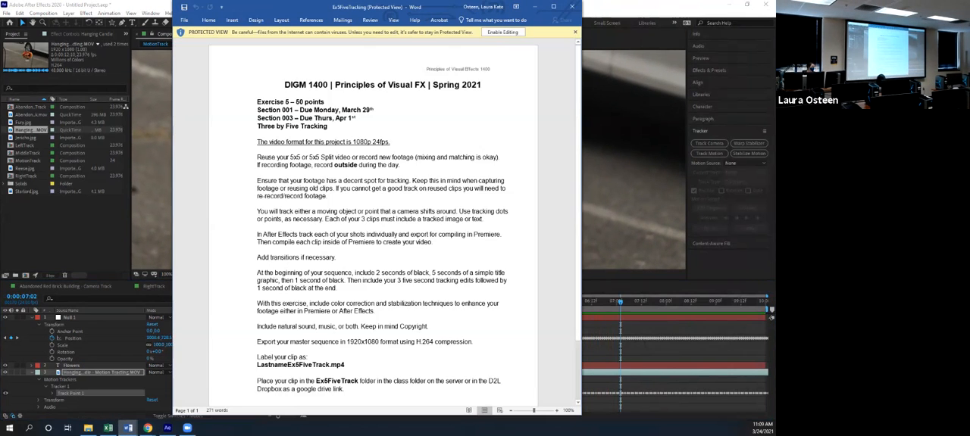
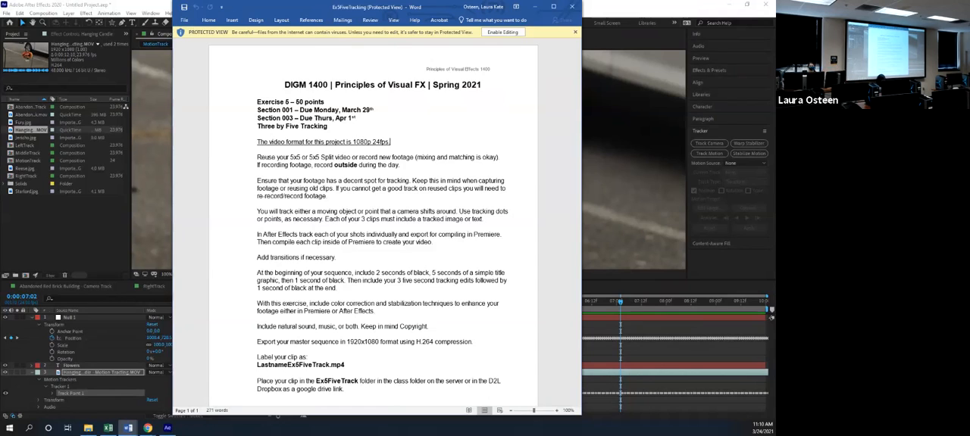
Try to delete the March 29 due date for Section 001 in the protected exercise document
click(108, 429)
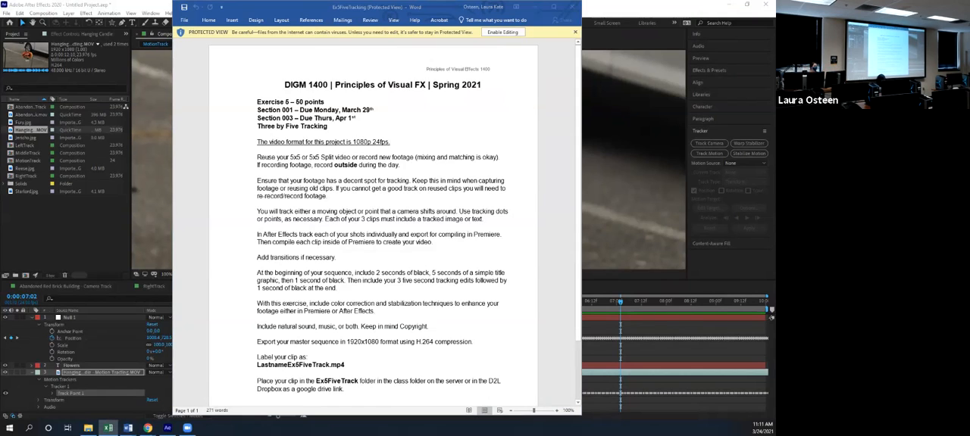
drag(341, 110, 371, 110)
key(BackSpace)
key(BackSpace)
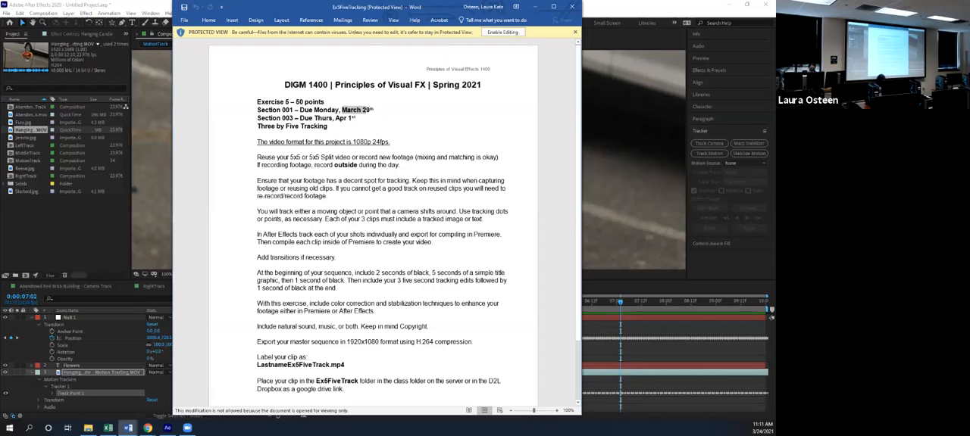
Enable editing of the exercise document and change Section 001's due date to April 5th
click(375, 110)
click(503, 32)
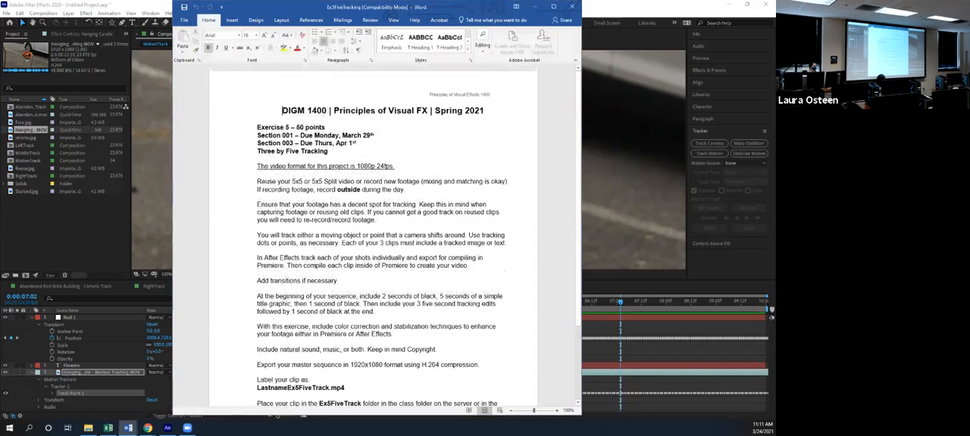
drag(342, 135, 376, 135)
text(A)
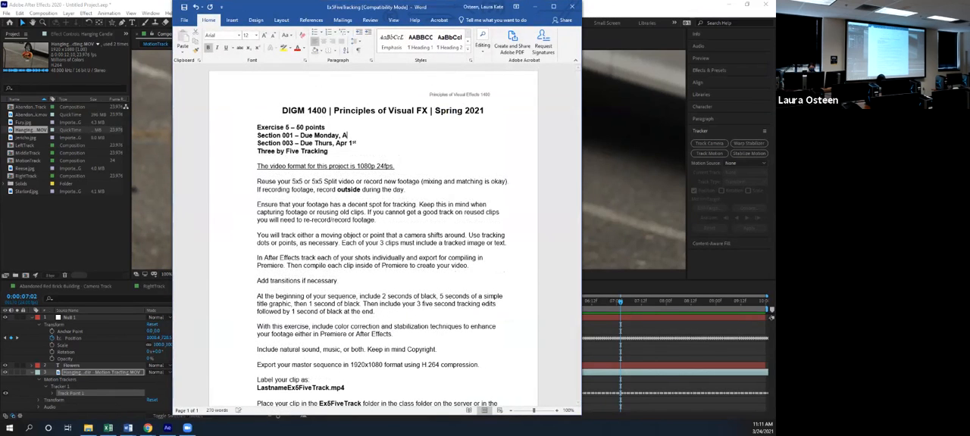
text(pril 5th)
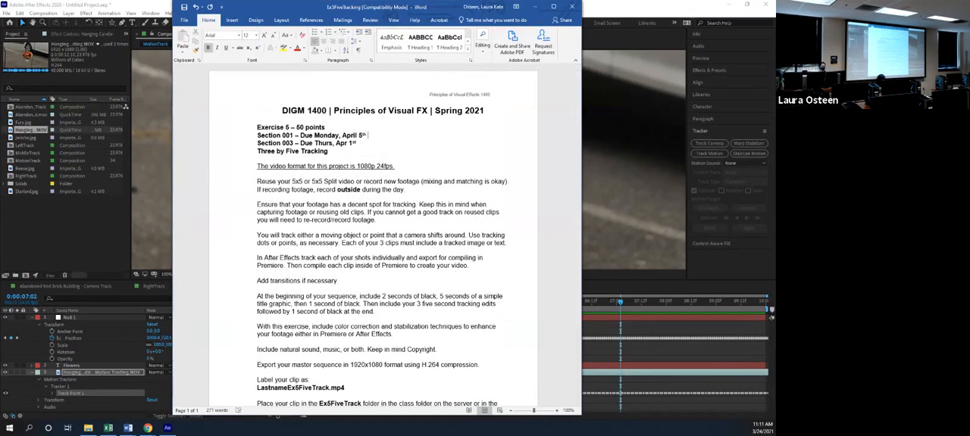
Review the paragraph on the sequence's opening black, title graphic and tracking edits, highlighting its key phrases, and switch to Excel
scroll(373, 236, down, 1)
scroll(373, 236, down, 1)
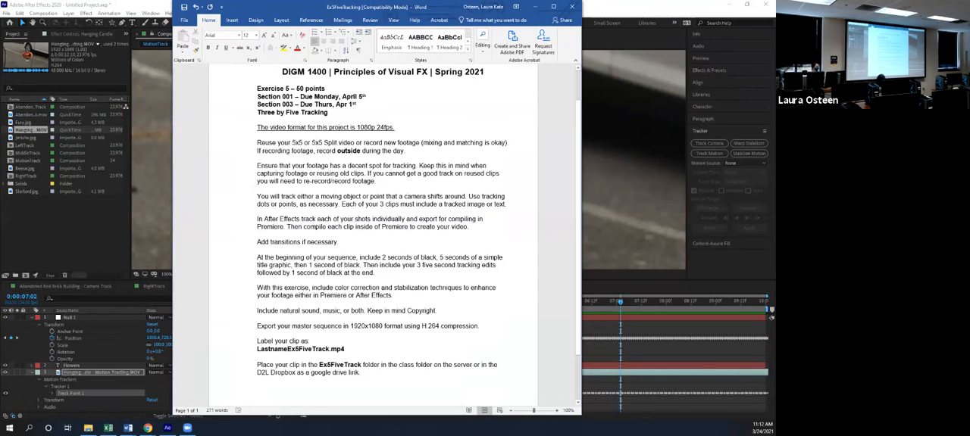
drag(257, 258, 356, 258)
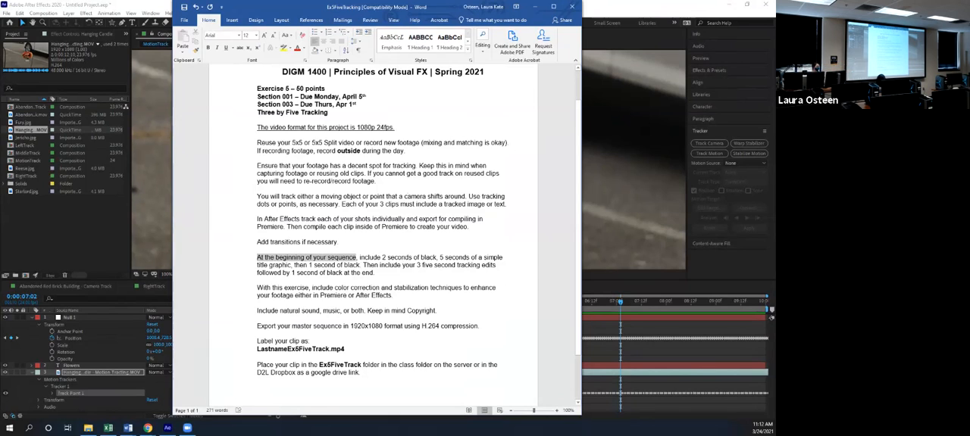
click(384, 257)
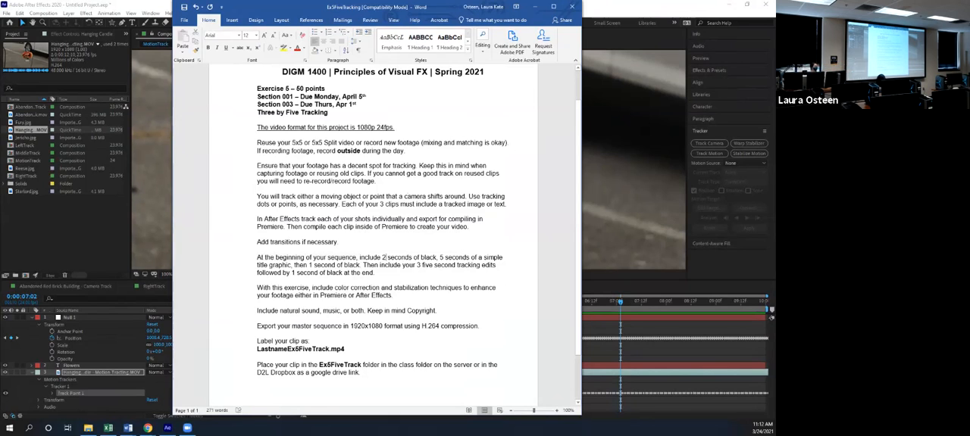
drag(308, 265, 336, 265)
click(420, 265)
click(108, 428)
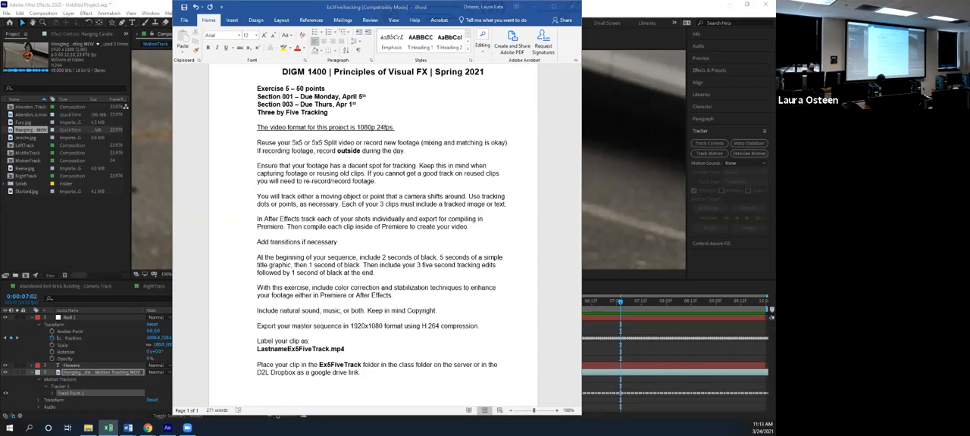